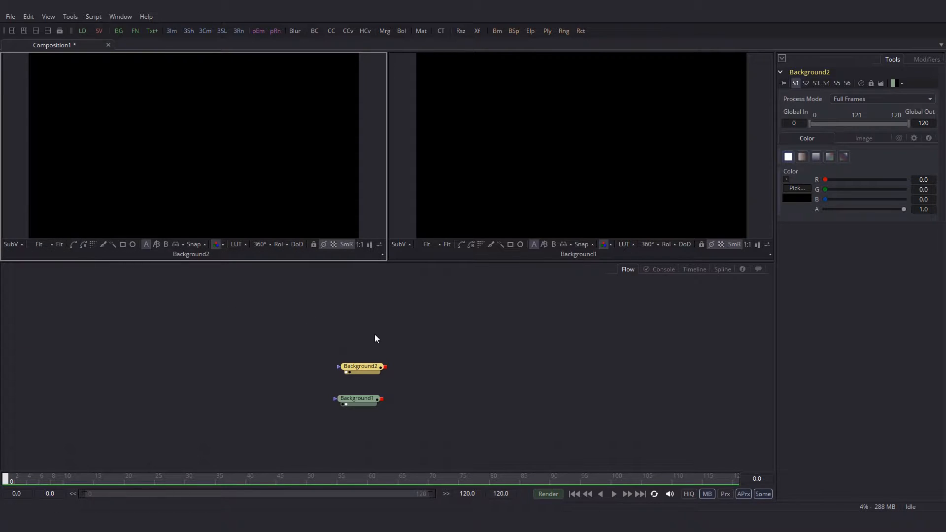
Set the Background2 colour to white and merge it over Background1.
{"action": "left_click", "coordinate": [786, 179]}
{"action": "left_click_drag", "start_coordinate": [872, 191], "coordinate": [870, 152]}
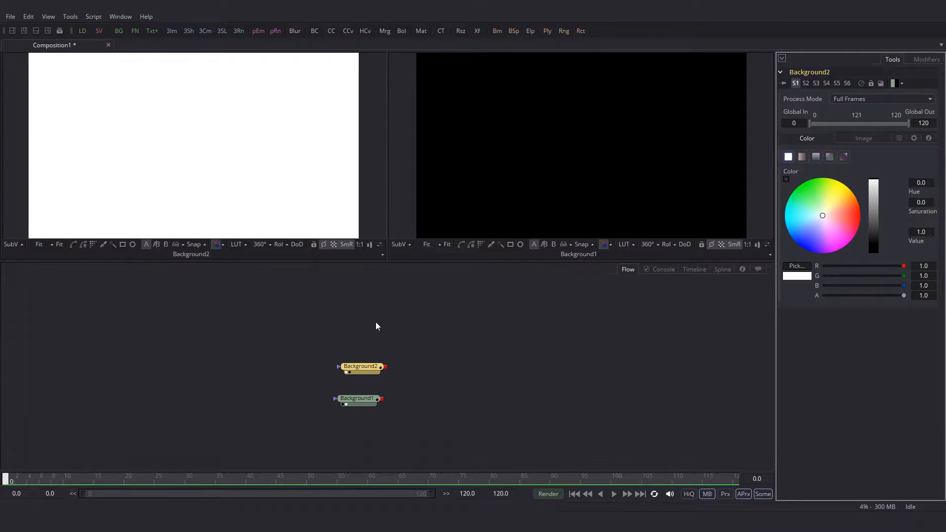
{"action": "left_click_drag", "start_coordinate": [385, 368], "coordinate": [483, 197]}
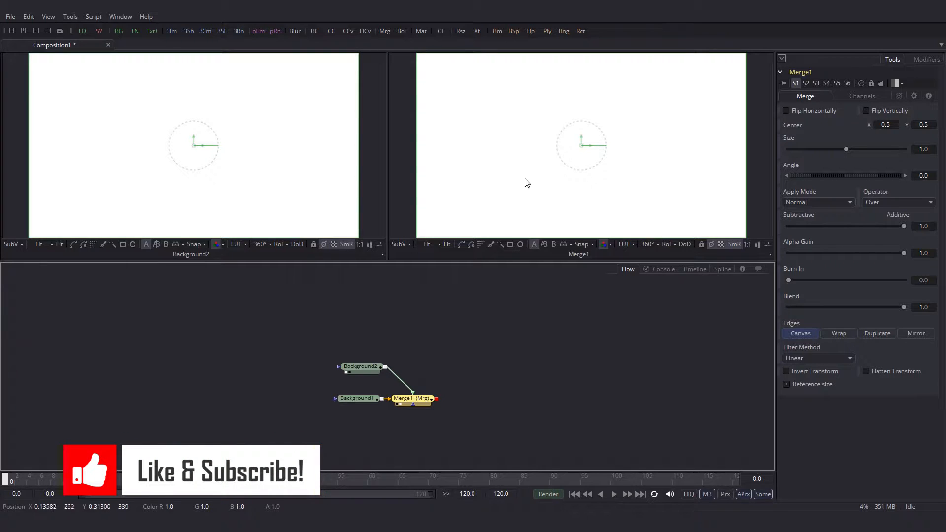
Mask Background2 with a rectangle and set the mask's height to 0.01 to form a thin line.
{"action": "left_click", "coordinate": [359, 368]}
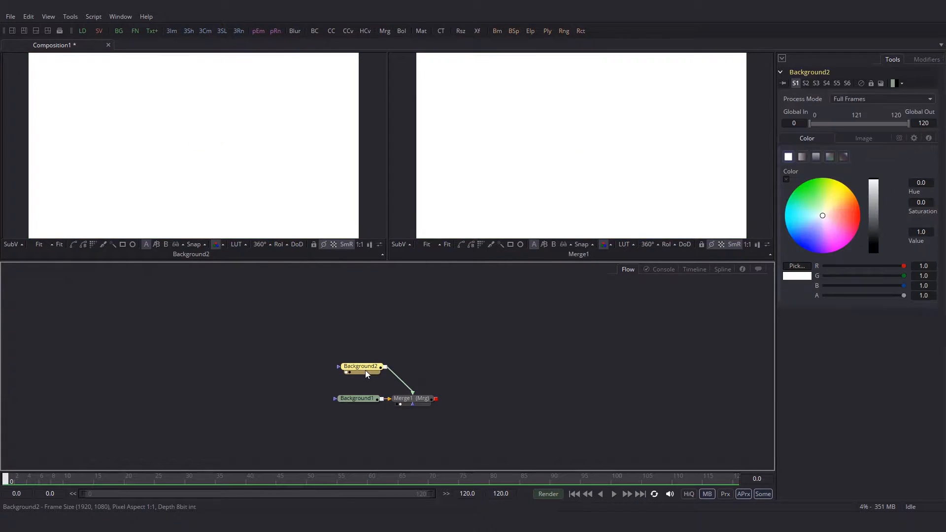
{"action": "left_click", "coordinate": [511, 244]}
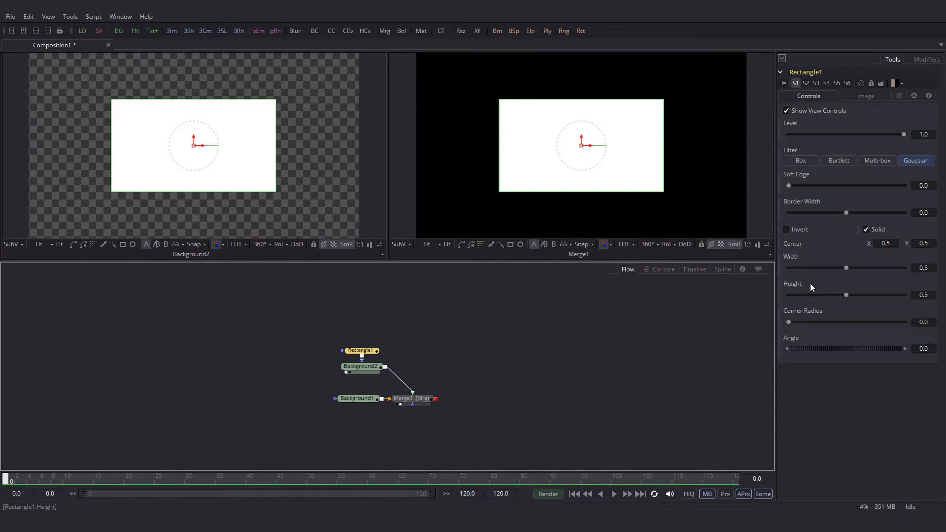
{"action": "left_click", "coordinate": [925, 295]}
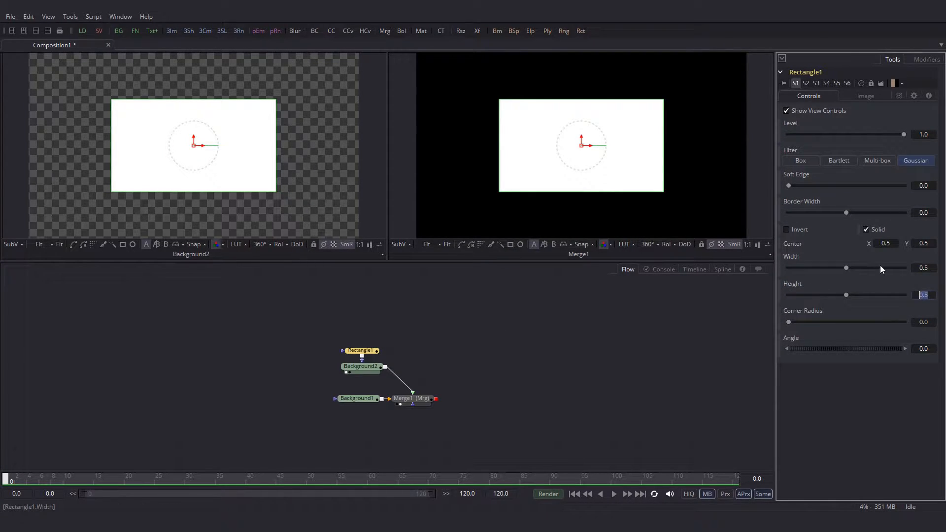
{"action": "type", "text": "0.01"}
{"action": "key", "text": "Tab"}
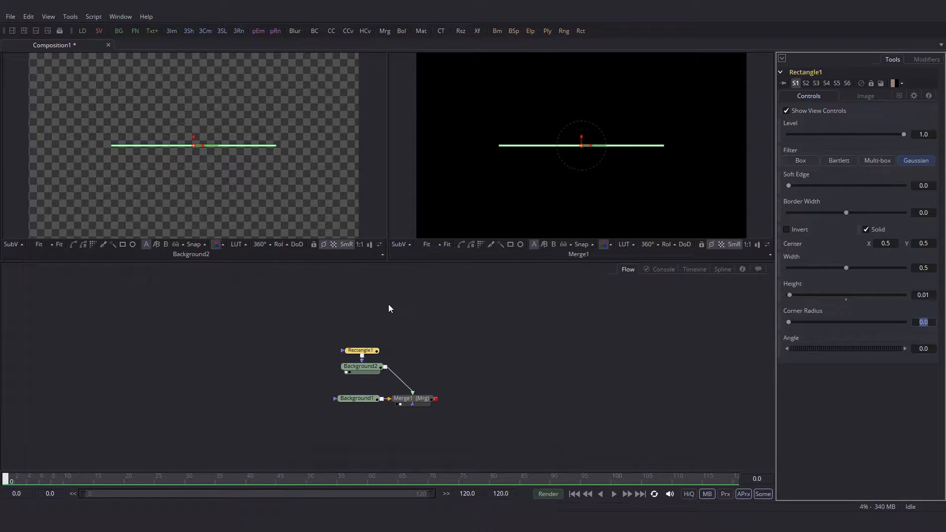
{"action": "left_click", "coordinate": [389, 309]}
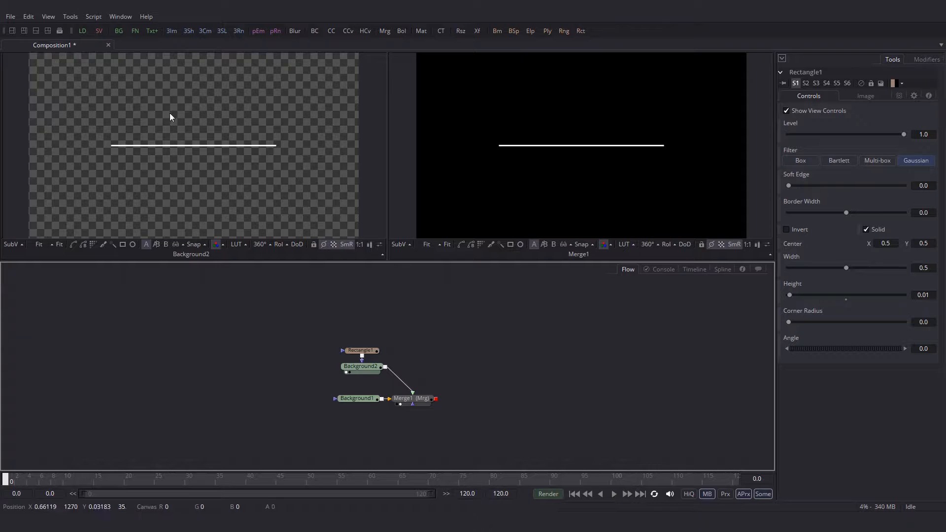
Add a Text+ node reading "MODERN TITLES" and shade it pinkish red (R 1.0, G 0.0, B about 0.34).
{"action": "left_click", "coordinate": [151, 31]}
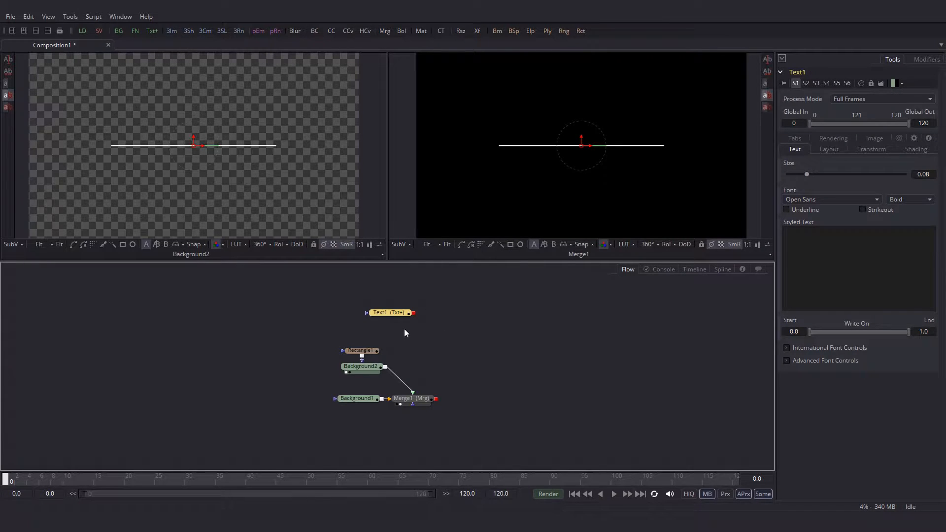
{"action": "left_click", "coordinate": [796, 237]}
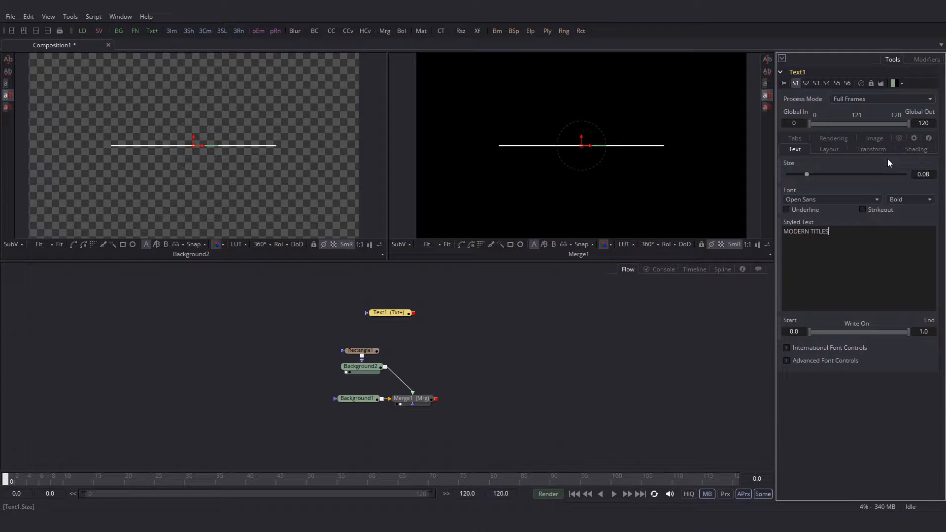
{"action": "left_click", "coordinate": [916, 149]}
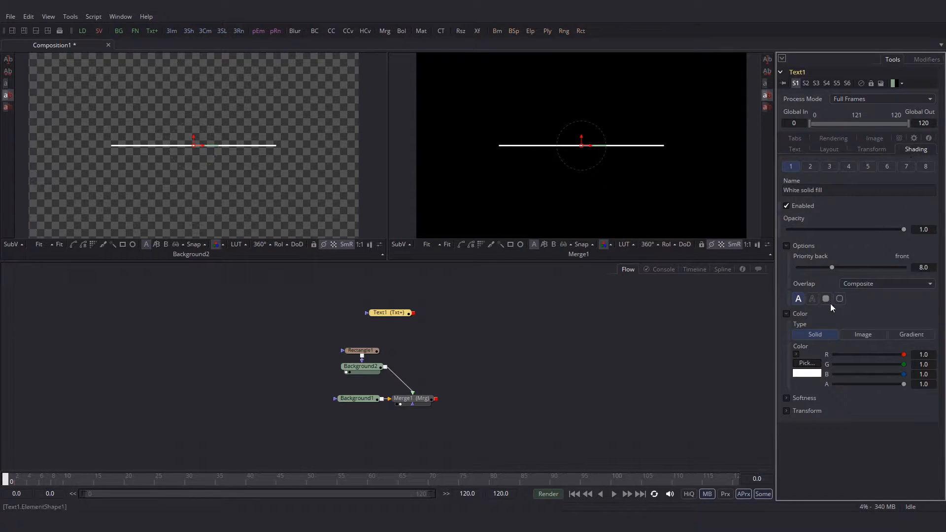
{"action": "left_click", "coordinate": [796, 354]}
{"action": "left_click_drag", "start_coordinate": [843, 394], "coordinate": [863, 406]}
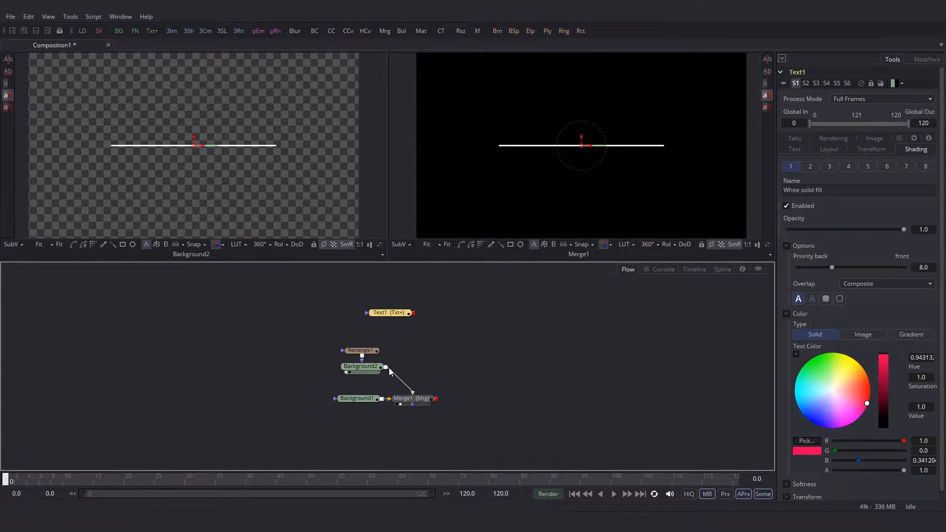
Merge the title text over Background2 and route that merge into Merge1 as its foreground.
{"action": "left_click_drag", "start_coordinate": [413, 313], "coordinate": [529, 221]}
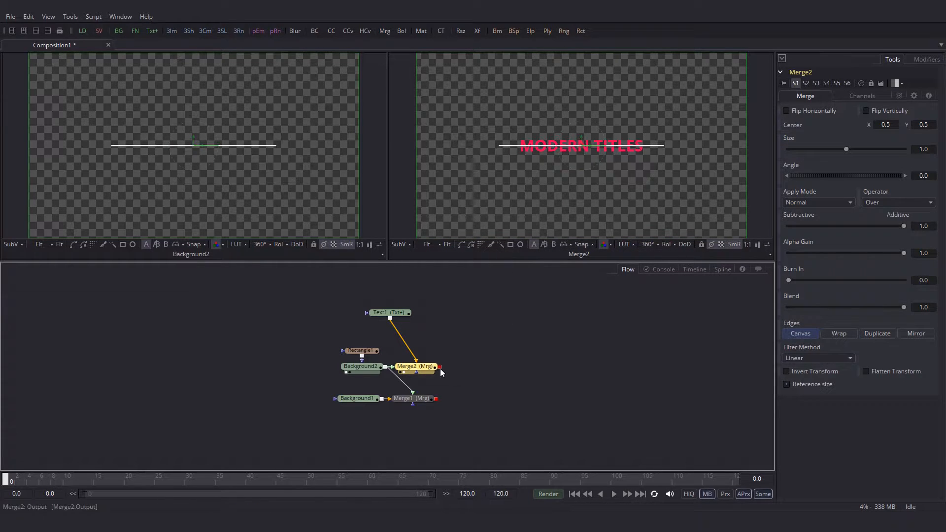
{"action": "left_click_drag", "start_coordinate": [442, 371], "coordinate": [550, 174]}
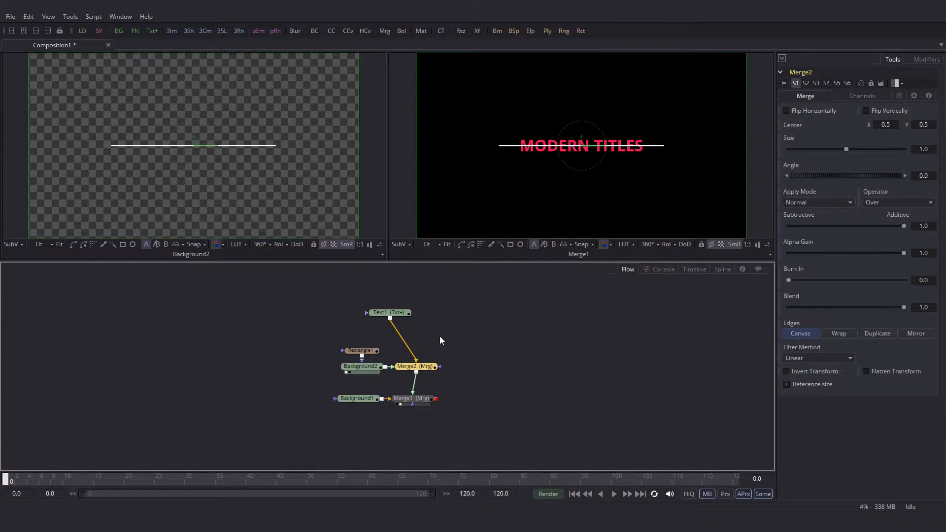
Lower the line below the title by setting the rectangle mask's Center Y to 0.45.
{"action": "left_click", "coordinate": [365, 350]}
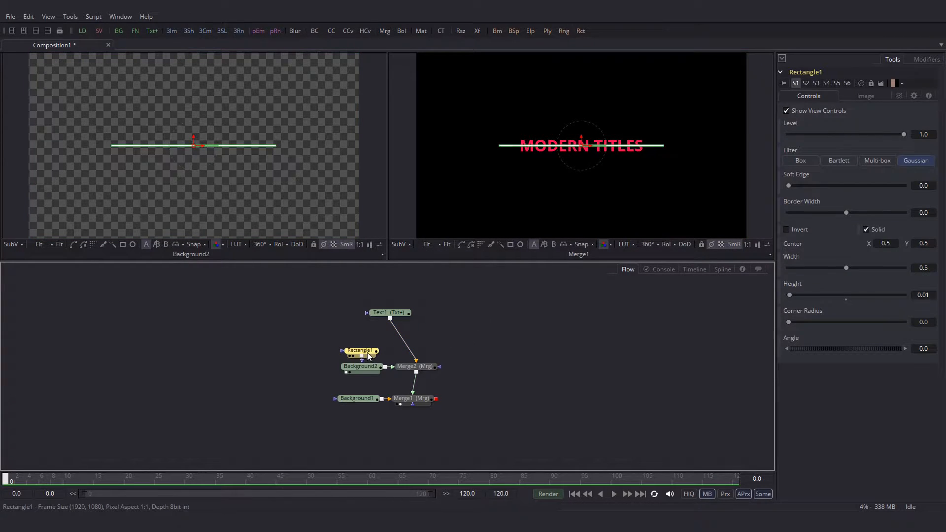
{"action": "left_click", "coordinate": [921, 242]}
{"action": "type", "text": "0.45"}
{"action": "key", "text": "Tab"}
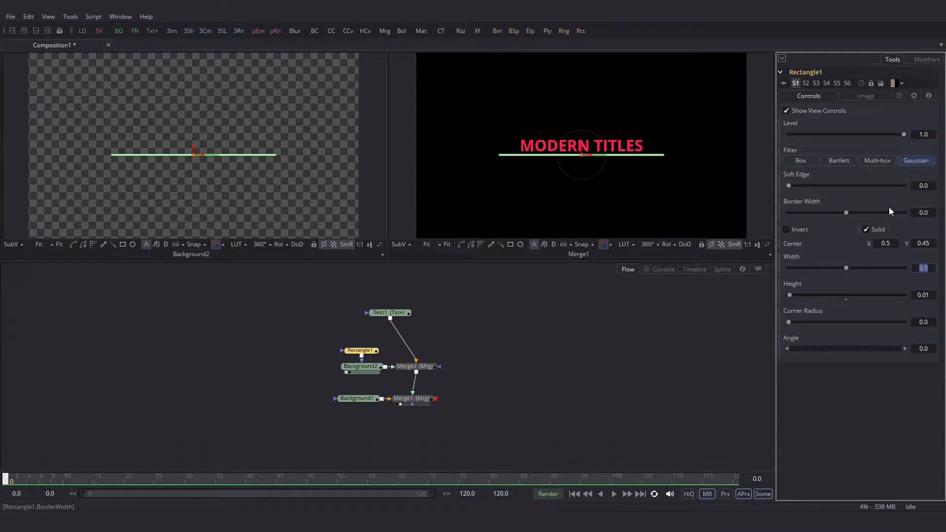
{"action": "left_click", "coordinate": [582, 146]}
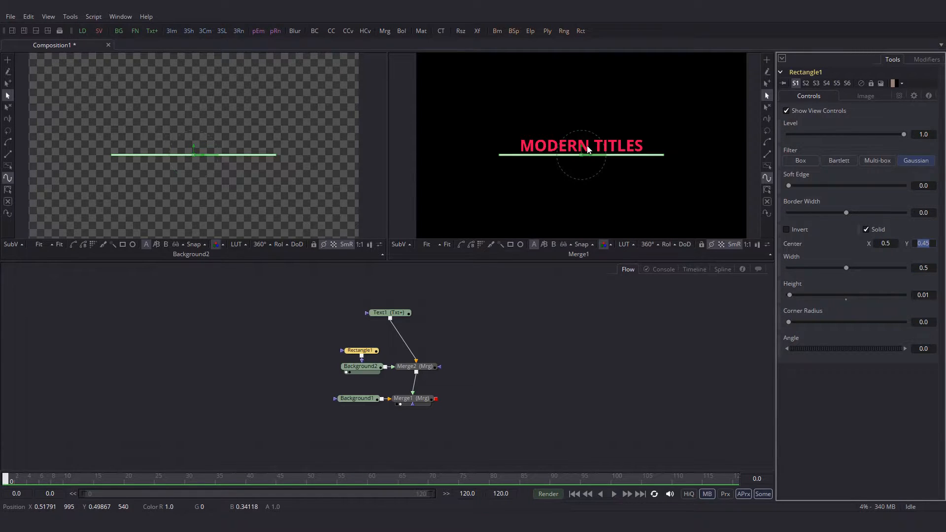
Keyframe the rectangle mask's width at 0.0 on frame 0 and 0.5 on frame 16, and play the animation.
{"action": "left_click", "coordinate": [778, 269]}
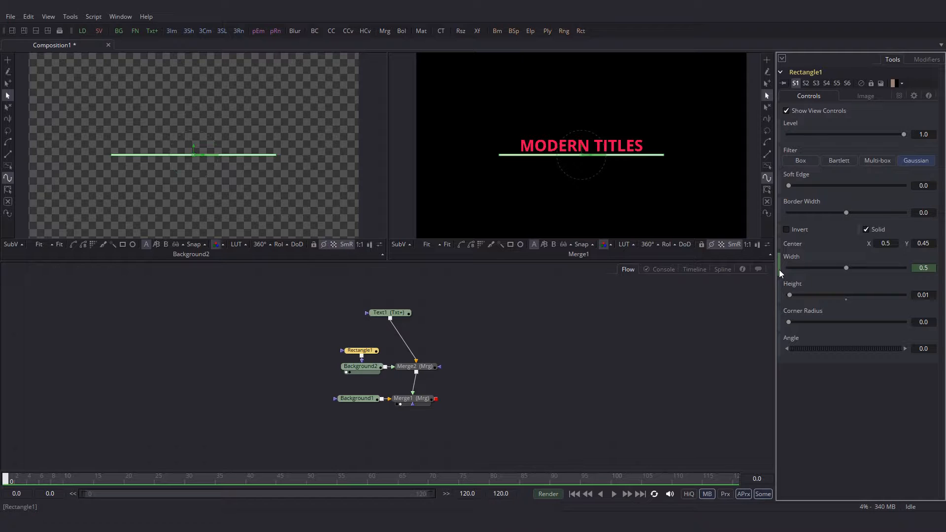
{"action": "left_click_drag", "start_coordinate": [847, 268], "coordinate": [739, 262]}
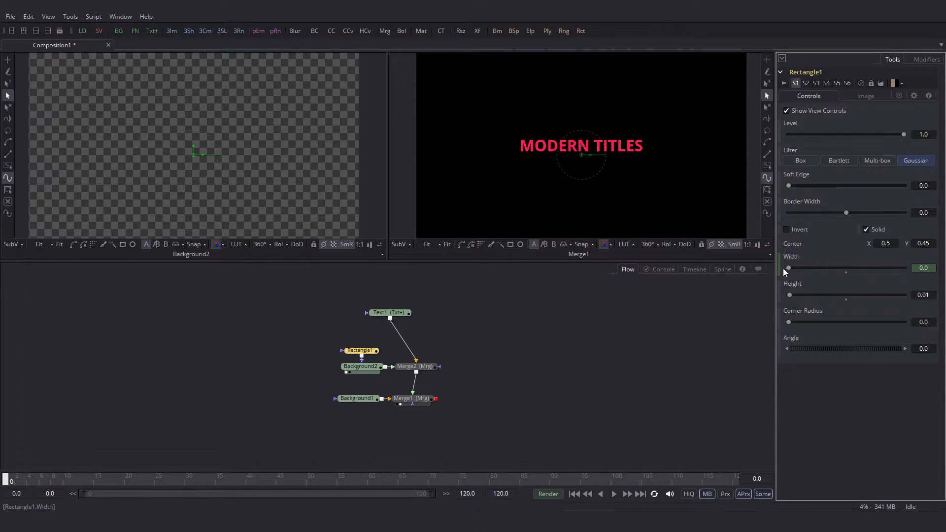
{"action": "left_click", "coordinate": [91, 481]}
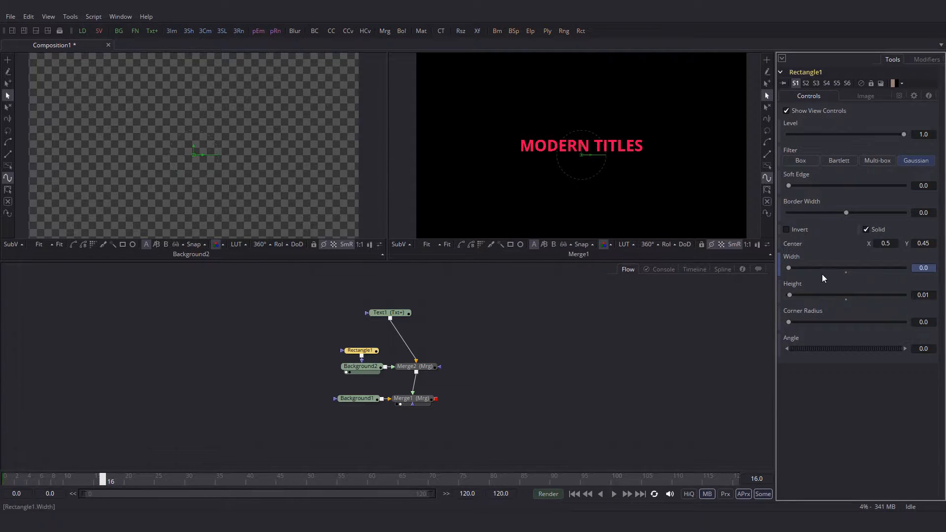
{"action": "left_click", "coordinate": [845, 270]}
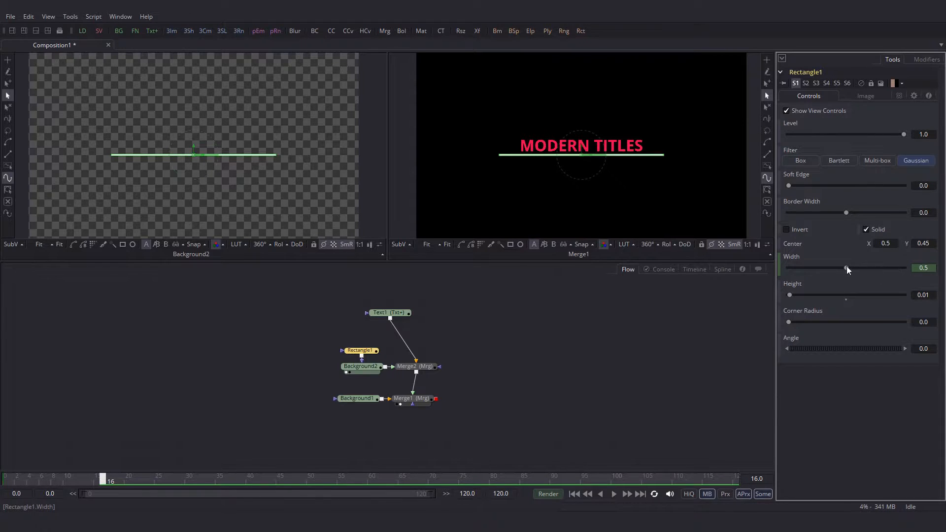
{"action": "left_click", "coordinate": [6, 480]}
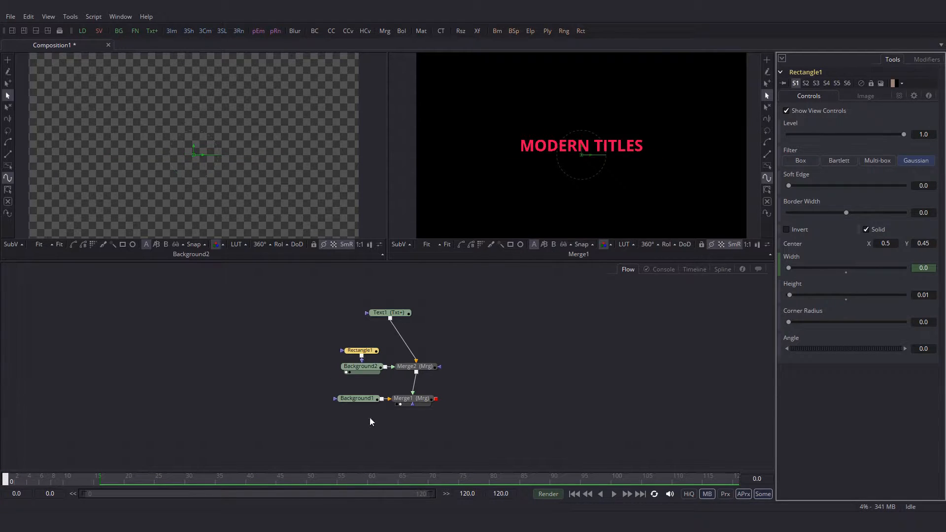
{"action": "left_click", "coordinate": [613, 494]}
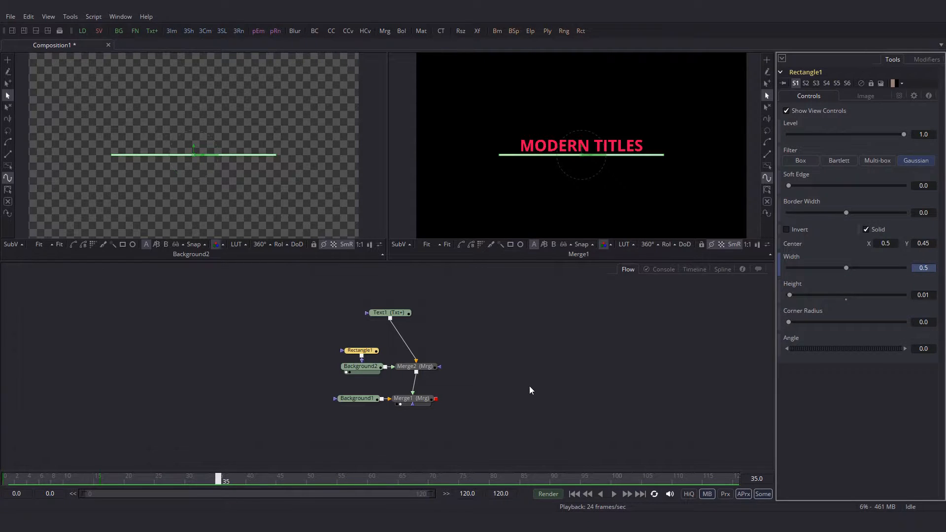
Show the rectangle's Width curve in the spline editor and smooth both of its keyframes.
{"action": "left_click", "coordinate": [723, 270]}
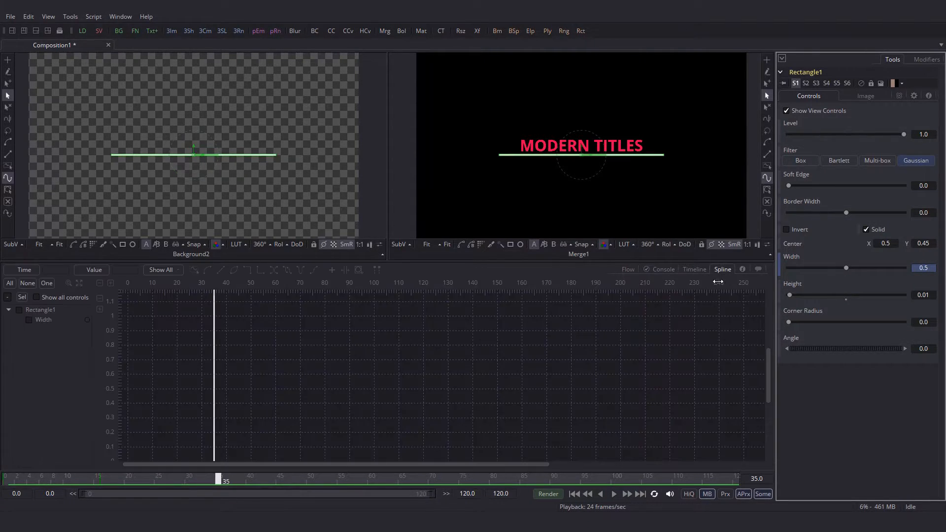
{"action": "left_click", "coordinate": [39, 320]}
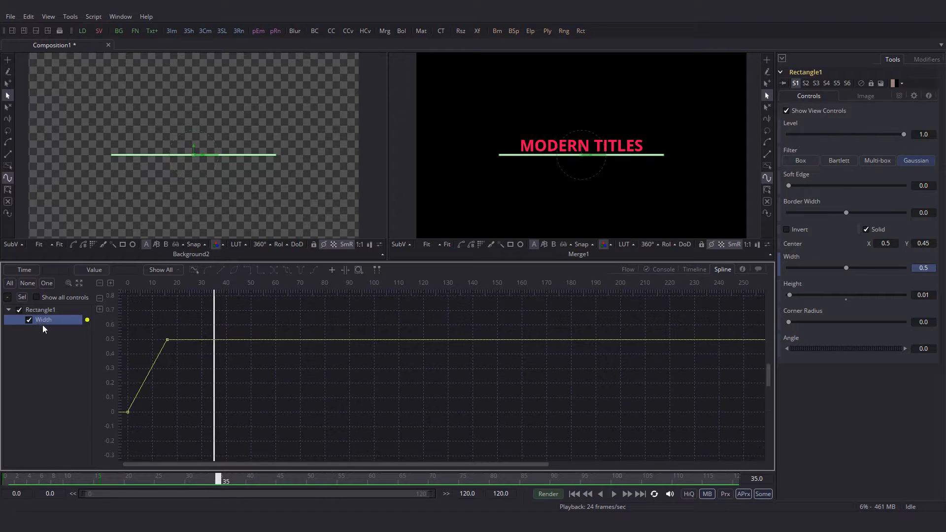
{"action": "left_click", "coordinate": [79, 284]}
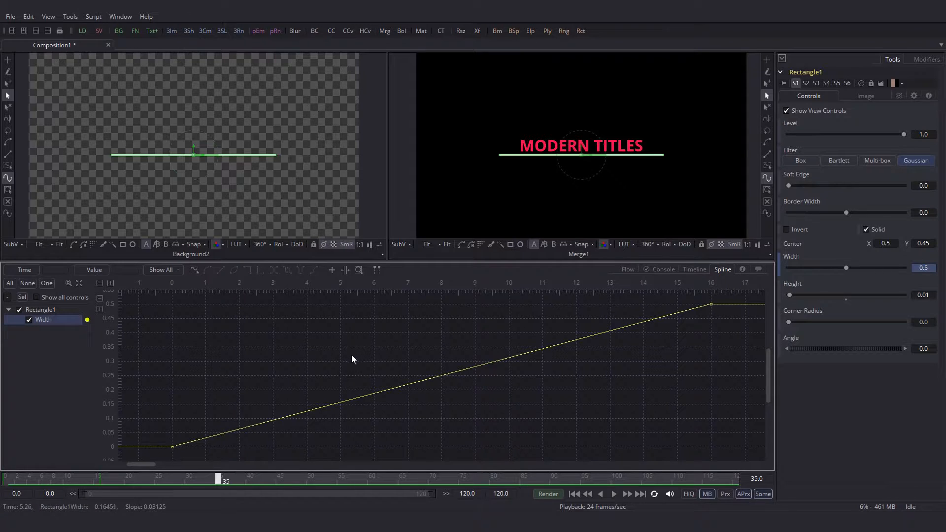
{"action": "key", "text": "ctrl+a"}
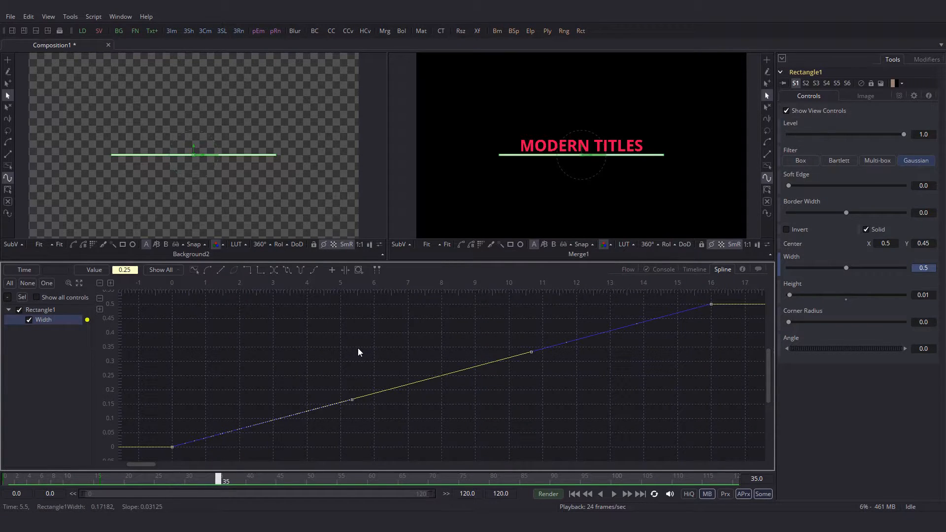
{"action": "key", "text": "s"}
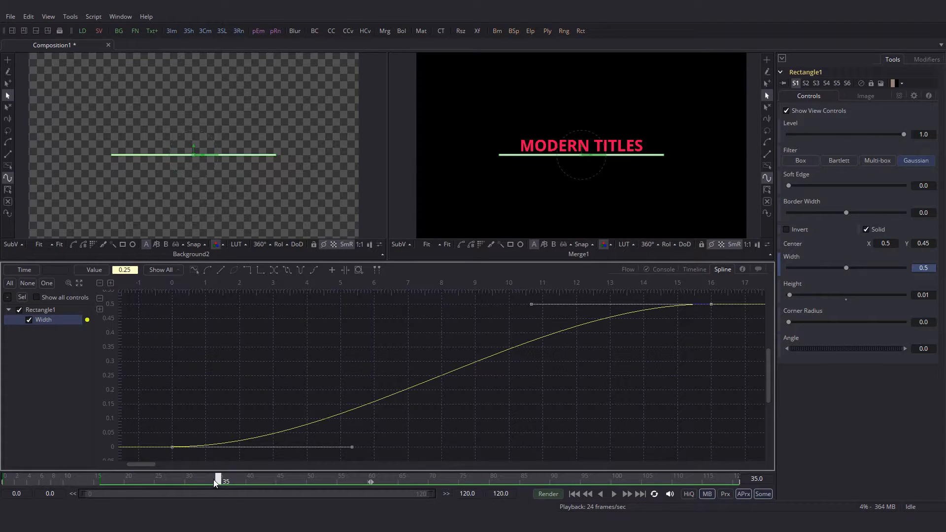
Add a keyframe on the Width curve at frame 8 with a value of 0.25.
{"action": "left_click", "coordinate": [215, 480]}
{"action": "mouse_move", "coordinate": [61, 480]}
{"action": "left_mouse_down"}
{"action": "mouse_move", "coordinate": [33, 479]}
{"action": "mouse_move", "coordinate": [54, 481]}
{"action": "left_mouse_up"}
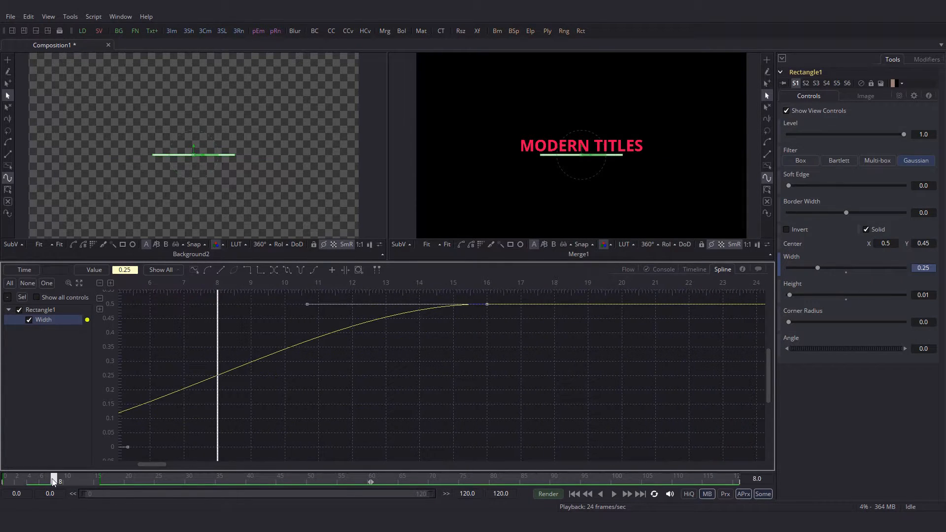
{"action": "left_click", "coordinate": [435, 359]}
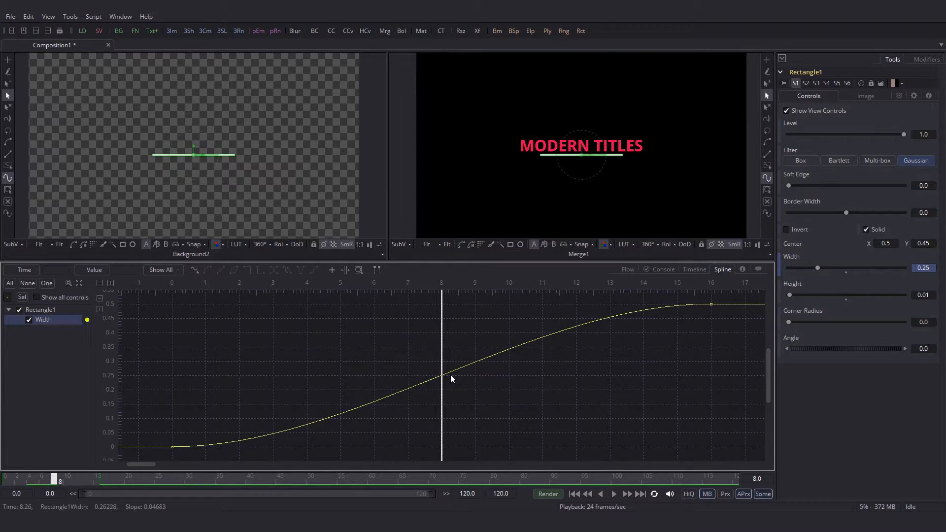
{"action": "left_click", "coordinate": [441, 376]}
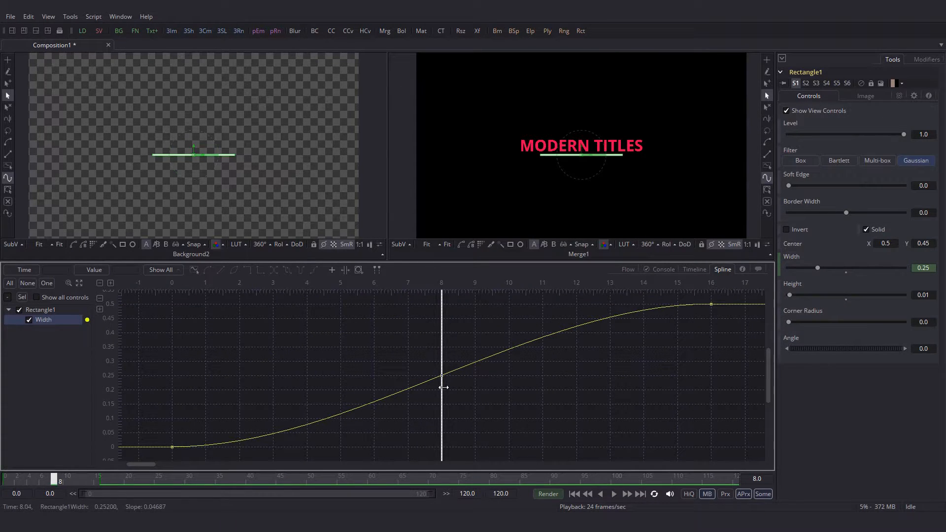
Steepen the Width curve around the frame 8 keyframe by pulling its two handles into a near-vertical S-shape.
{"action": "left_click_drag", "start_coordinate": [399, 349], "coordinate": [468, 396]}
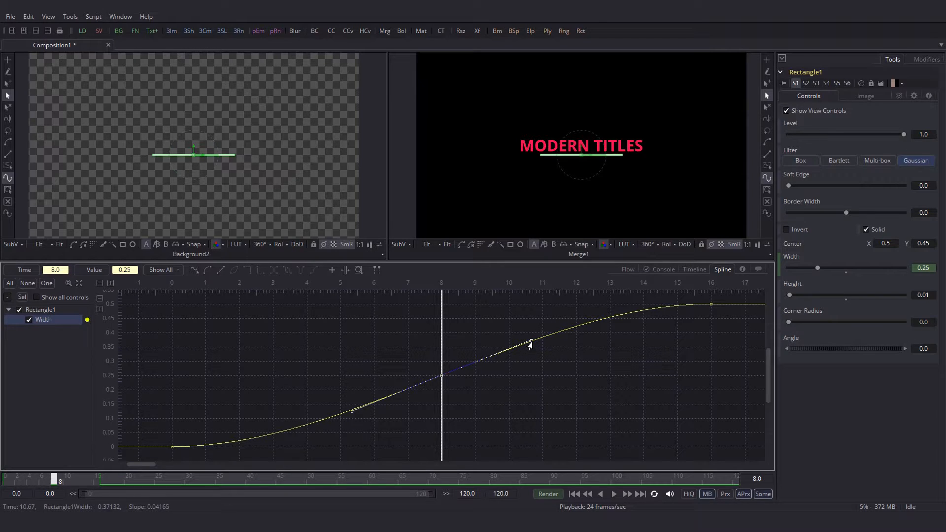
{"action": "left_click_drag", "start_coordinate": [530, 342], "coordinate": [474, 308]}
{"action": "left_click_drag", "start_coordinate": [381, 386], "coordinate": [421, 332]}
{"action": "left_click_drag", "start_coordinate": [441, 409], "coordinate": [450, 392]}
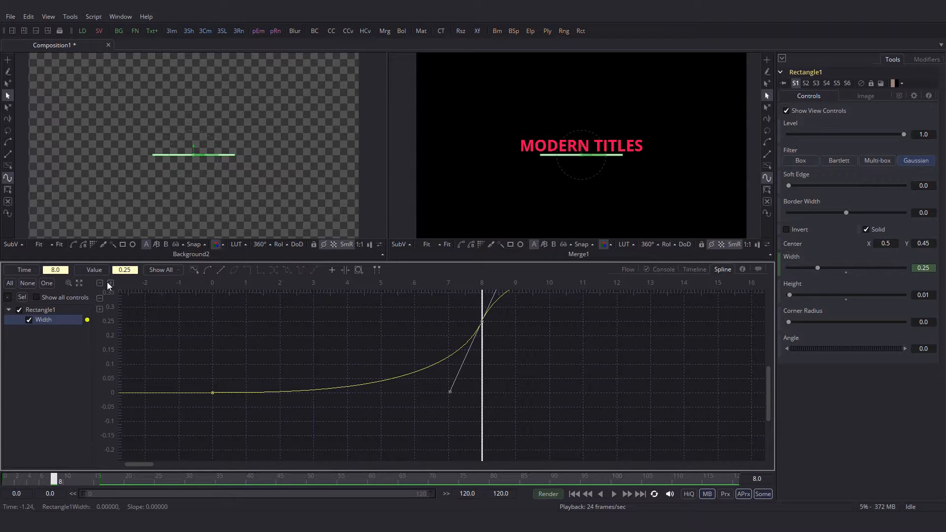
{"action": "left_click", "coordinate": [79, 283]}
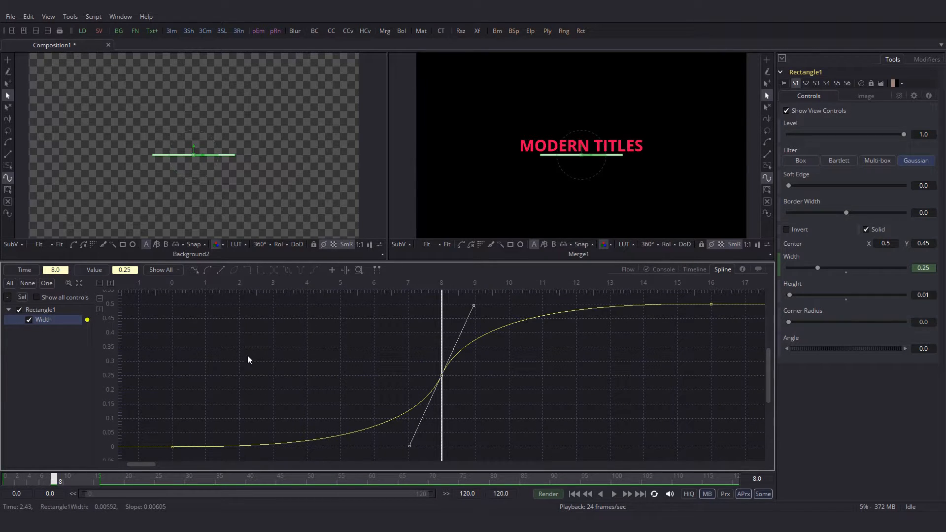
Play the eased line animation from frame 0 to check its motion.
{"action": "left_click", "coordinate": [25, 477]}
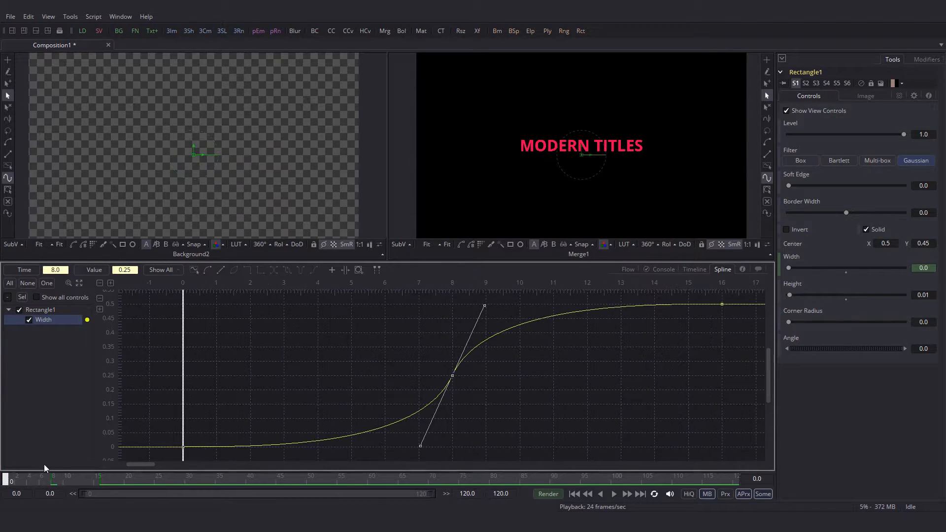
{"action": "left_click", "coordinate": [614, 494]}
{"action": "left_click", "coordinate": [611, 495]}
{"action": "left_click_drag", "start_coordinate": [39, 483], "coordinate": [1, 481]}
{"action": "left_click", "coordinate": [613, 494]}
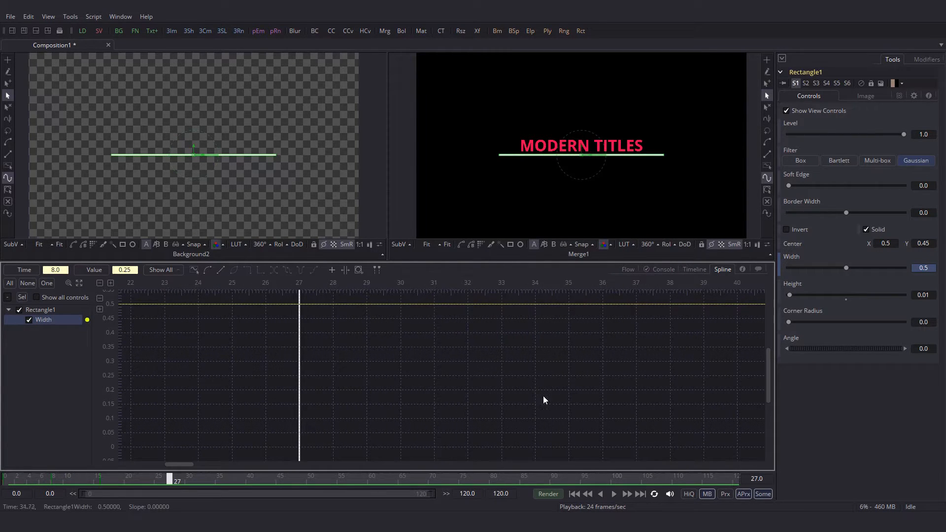
Move the middle keyframe of the Width curve to frame 6 and shorten its two handles to keep a steep S-shape.
{"action": "left_click", "coordinate": [79, 283]}
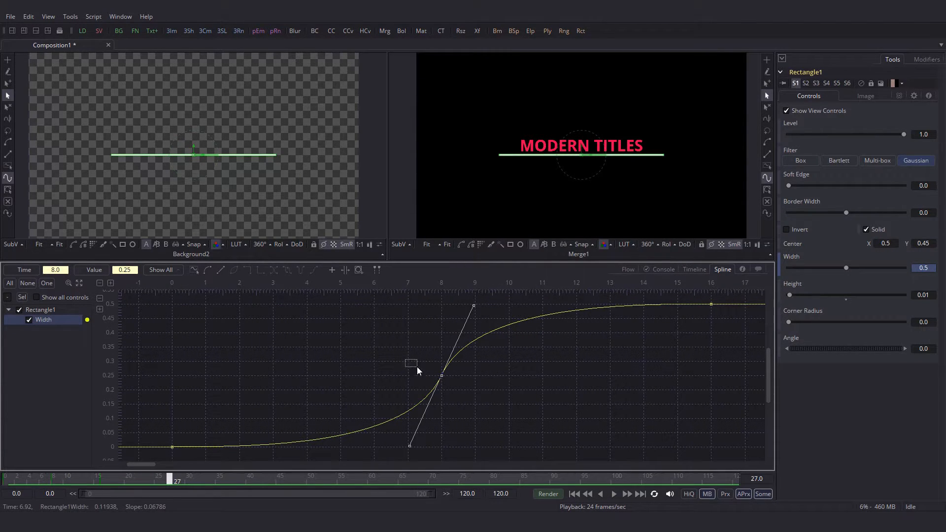
{"action": "key", "text": "Left"}
{"action": "key", "text": "Left"}
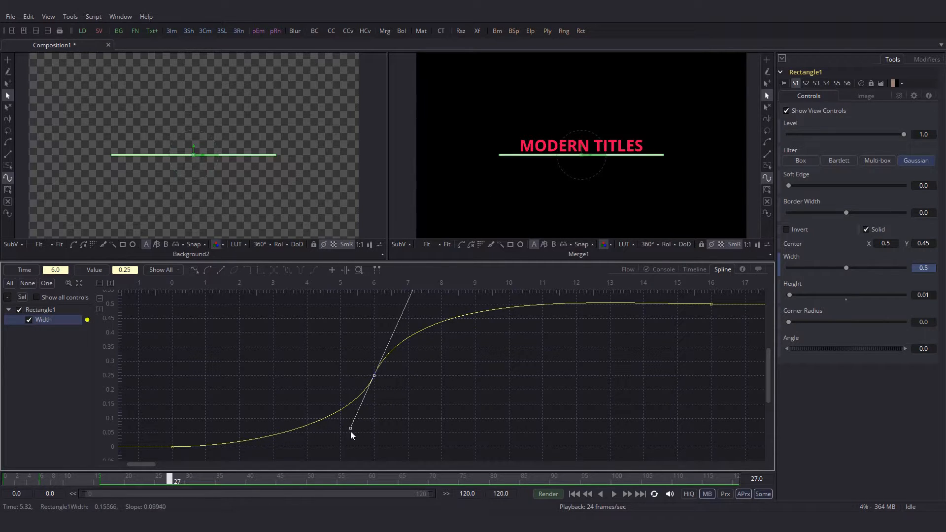
{"action": "left_click_drag", "start_coordinate": [349, 432], "coordinate": [341, 447]}
{"action": "left_click_drag", "start_coordinate": [397, 327], "coordinate": [390, 345]}
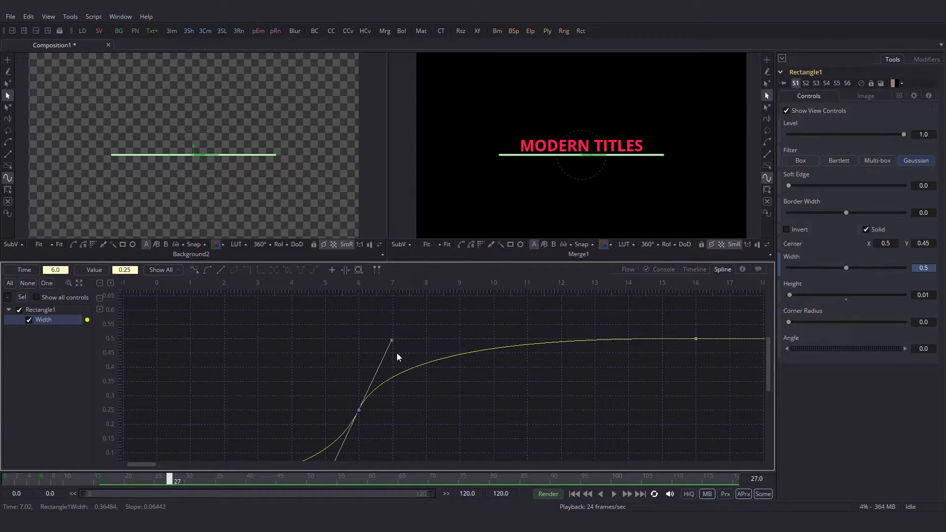
Lock the ease in and out of the Width curve's frame 16 keyframe and set its ease to 70.
{"action": "left_click", "coordinate": [696, 338]}
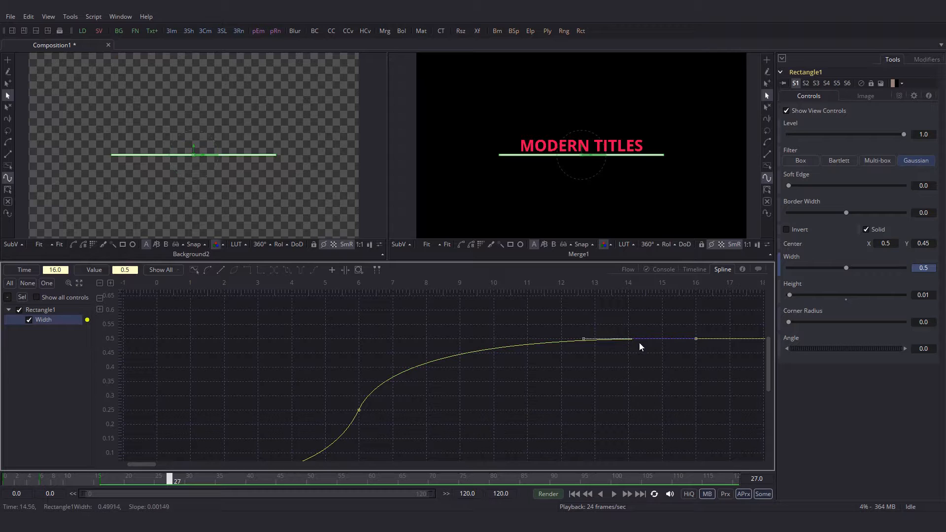
{"action": "left_click", "coordinate": [309, 270]}
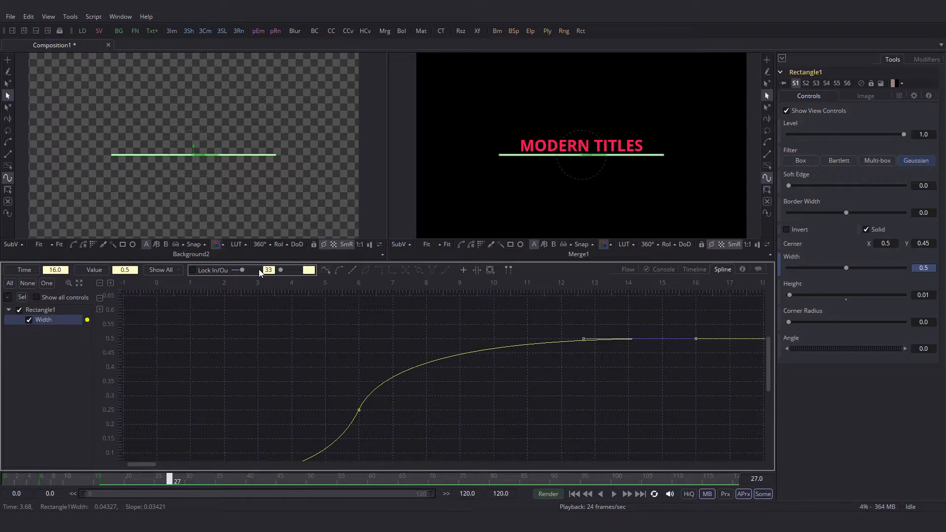
{"action": "left_click", "coordinate": [192, 270]}
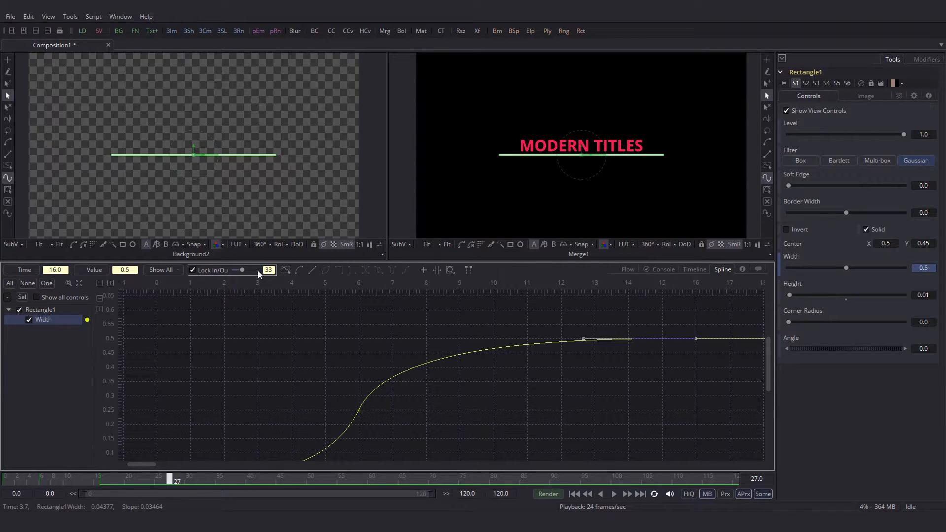
{"action": "key", "text": "BackSpace"}
{"action": "key", "text": "BackSpace"}
{"action": "type", "text": "70"}
{"action": "key", "text": "Return"}
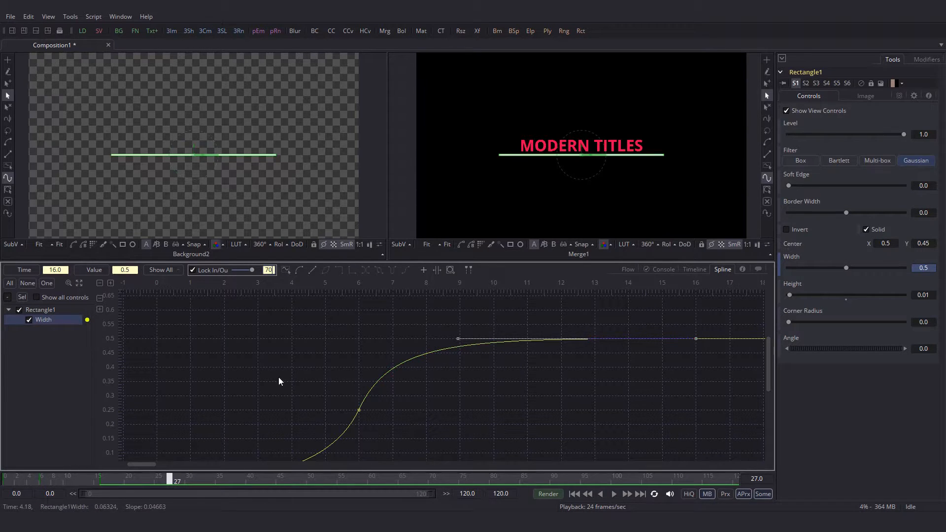
Play the line's growth twice from frame 0, and scrub to frame 14 to check where it ends.
{"action": "left_click", "coordinate": [6, 480]}
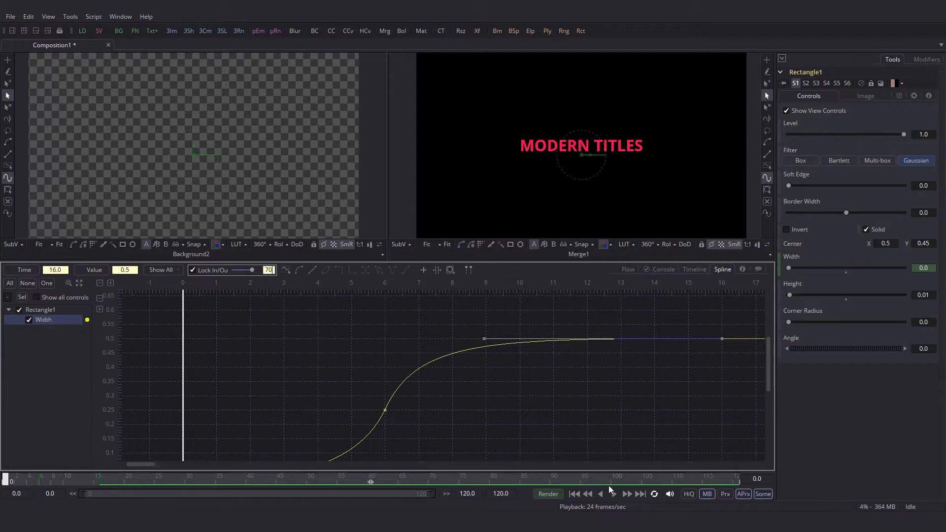
{"action": "left_click", "coordinate": [613, 495]}
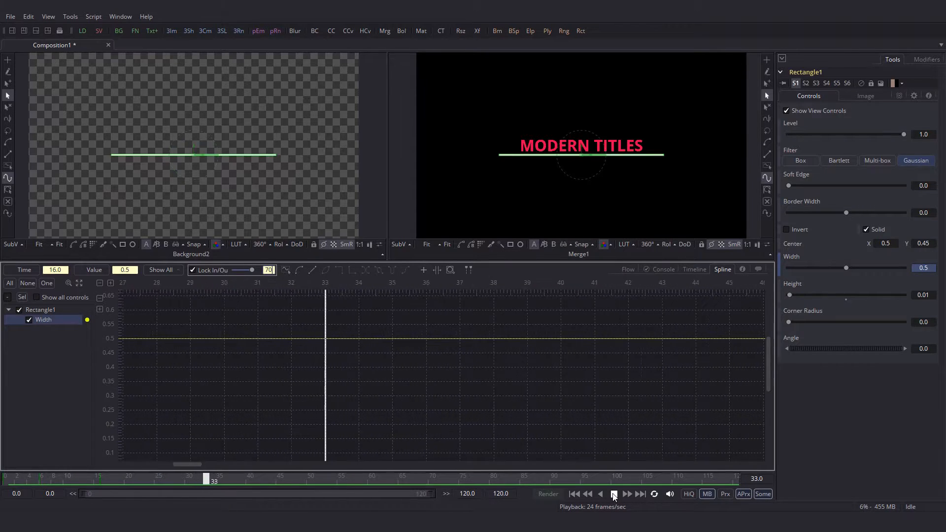
{"action": "left_click", "coordinate": [574, 494]}
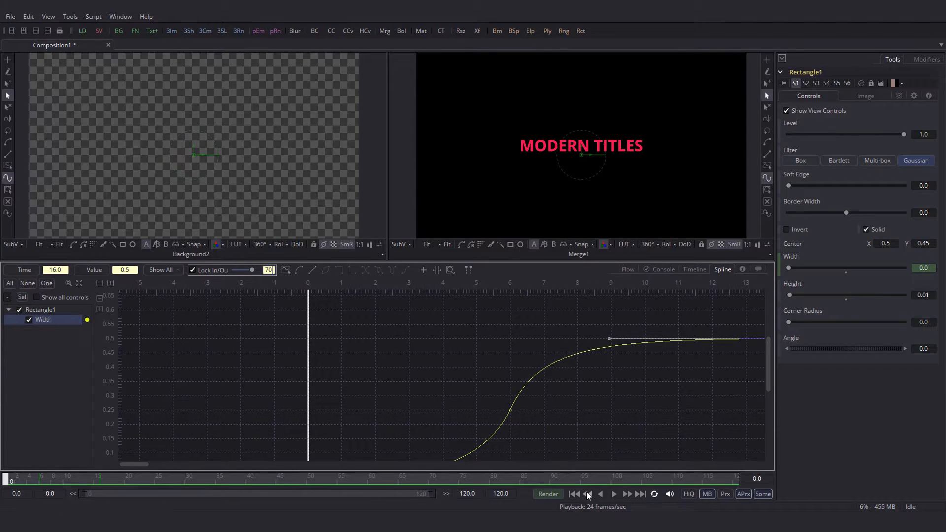
{"action": "left_click", "coordinate": [613, 495]}
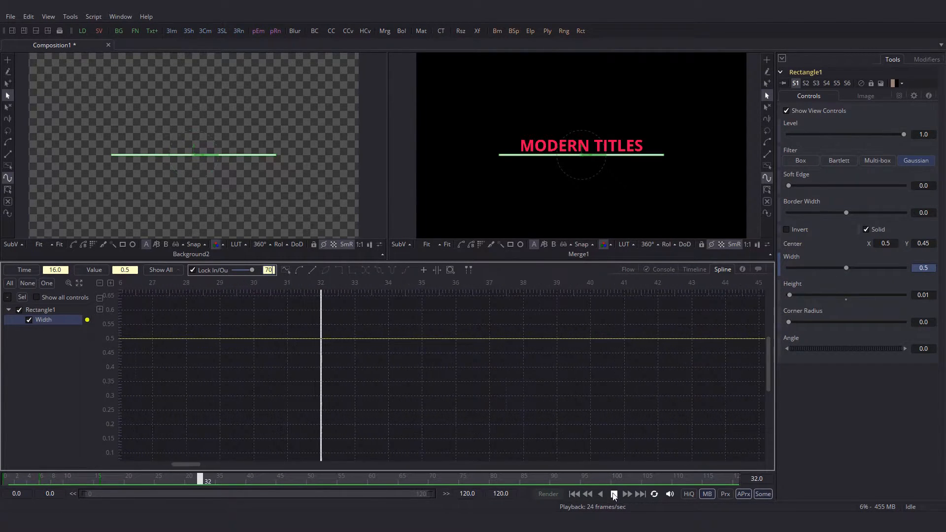
{"action": "left_click_drag", "start_coordinate": [46, 478], "coordinate": [90, 483]}
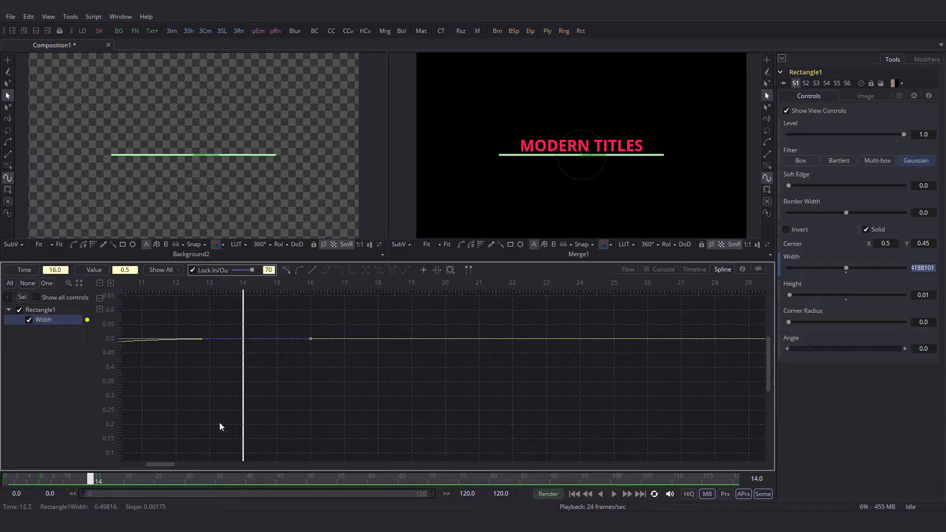
Modify the rectangle's Center with an XY Path at frame 0.
{"action": "left_click", "coordinate": [627, 270]}
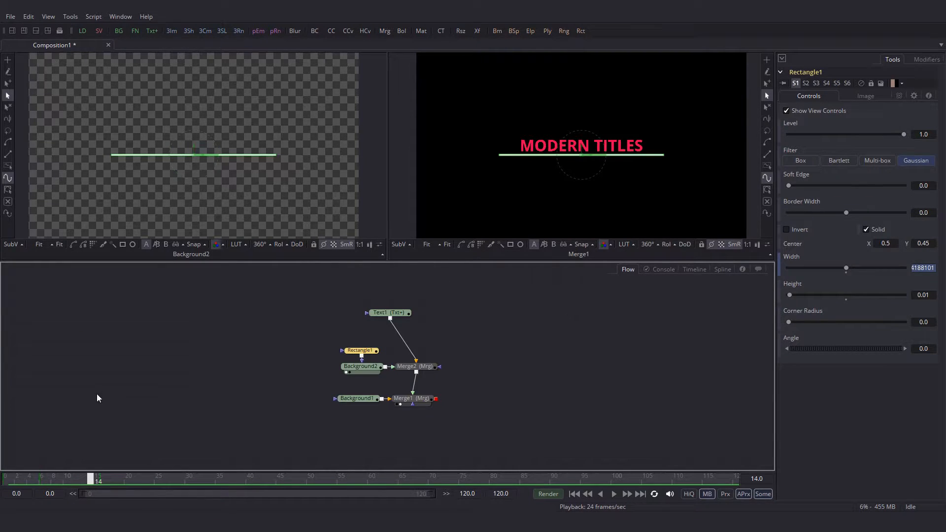
{"action": "left_click", "coordinate": [3, 478]}
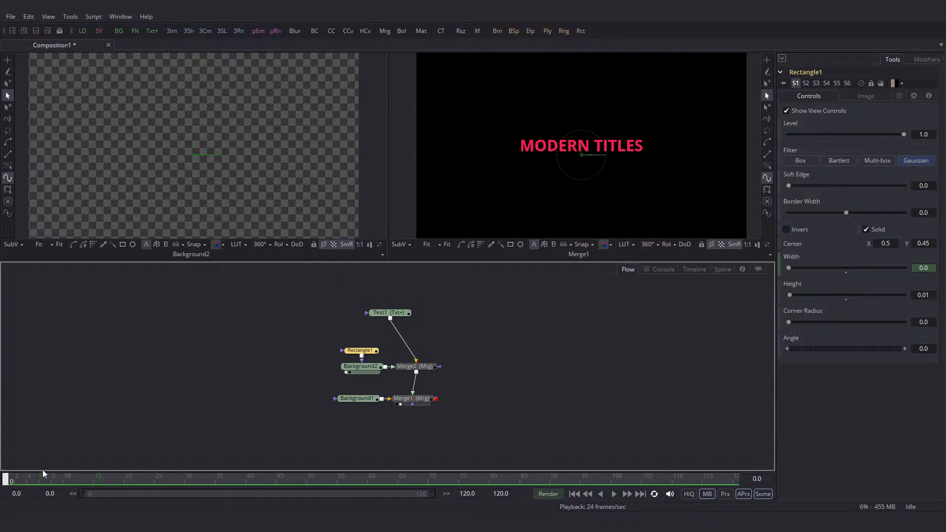
{"action": "left_click", "coordinate": [828, 245]}
{"action": "right_click", "coordinate": [812, 243]}
{"action": "mouse_move", "coordinate": [843, 285]}
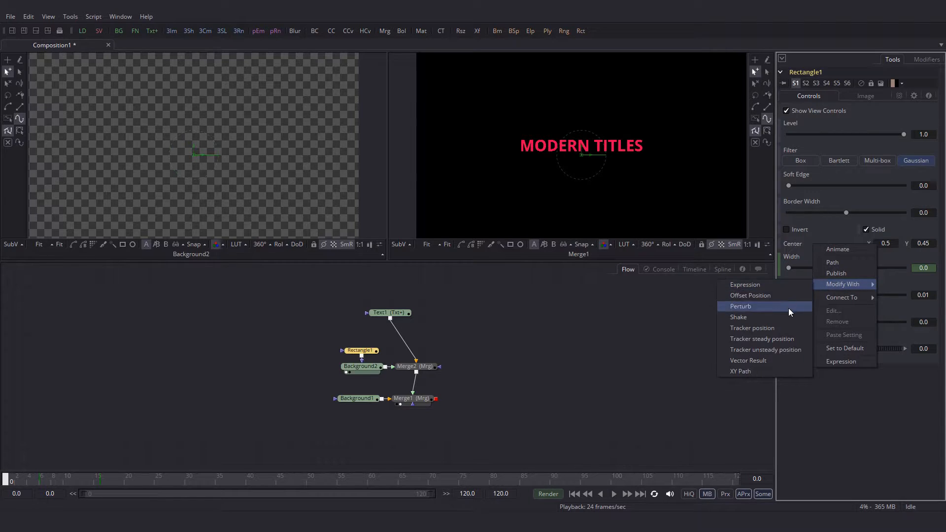
{"action": "left_click", "coordinate": [764, 370]}
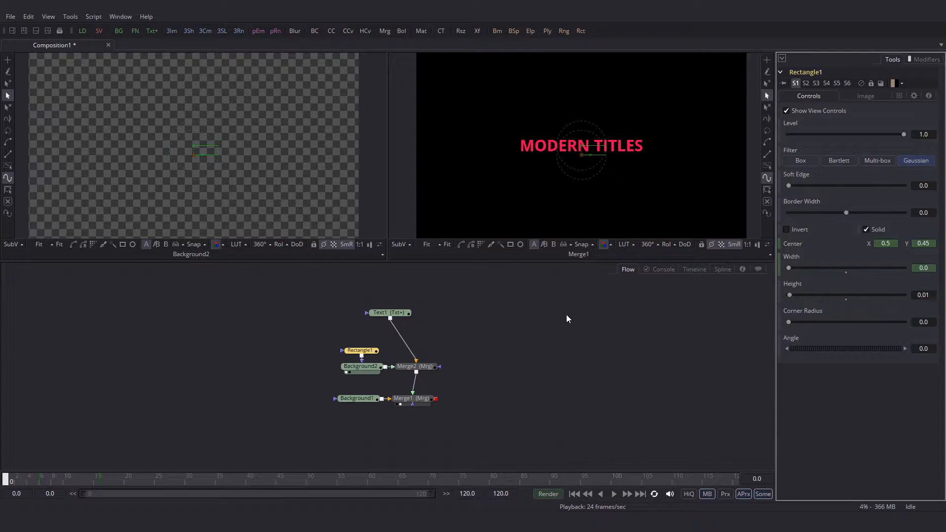
Keyframe the rectangle's Center Y at 0.55 on frame 40, with its curves shown in the spline editor.
{"action": "left_click", "coordinate": [722, 269]}
{"action": "left_click_drag", "start_coordinate": [167, 482], "coordinate": [251, 482]}
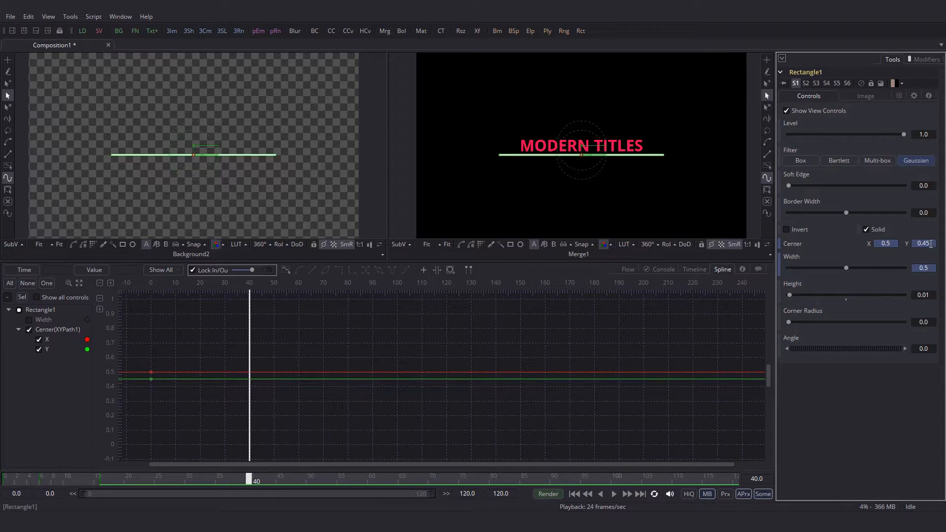
{"action": "type", "text": ".55"}
{"action": "key", "text": "Tab"}
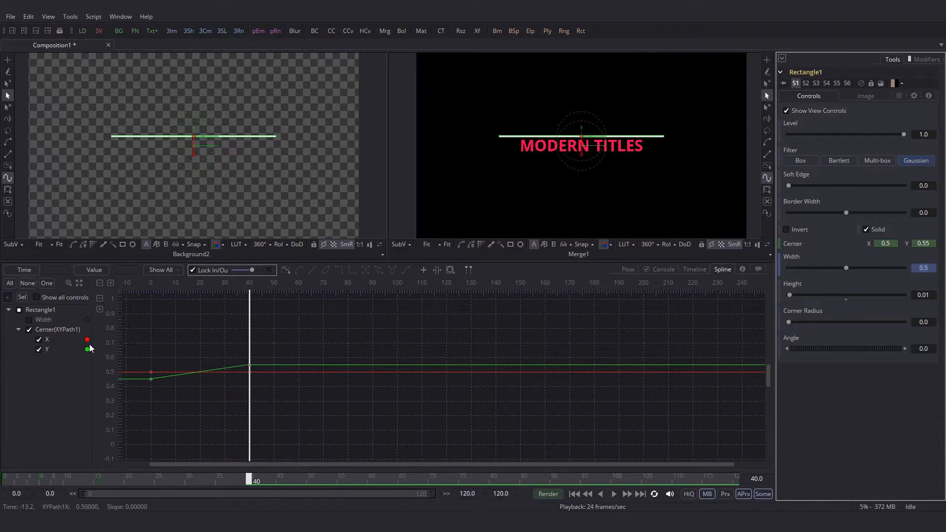
Show only the Center Y curve, fit it in the spline editor and smooth both of its keyframes.
{"action": "left_click", "coordinate": [39, 340]}
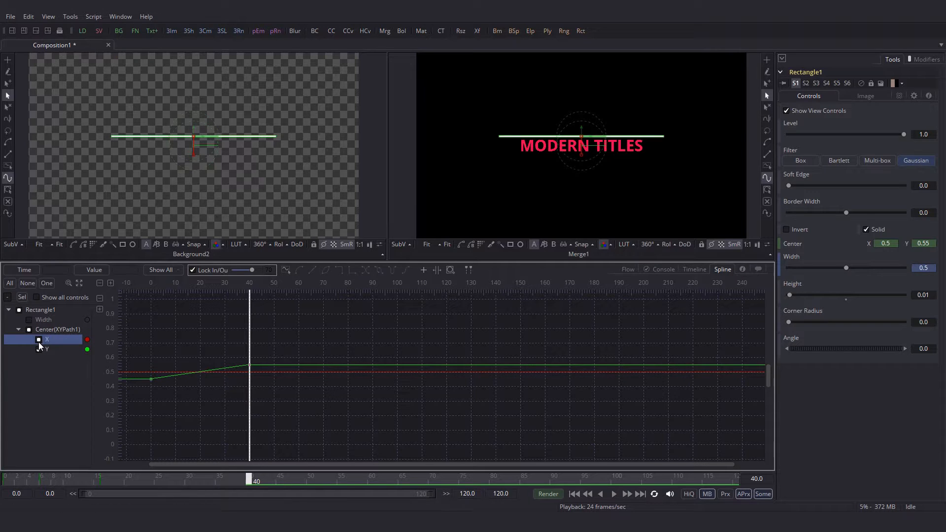
{"action": "left_click", "coordinate": [79, 284]}
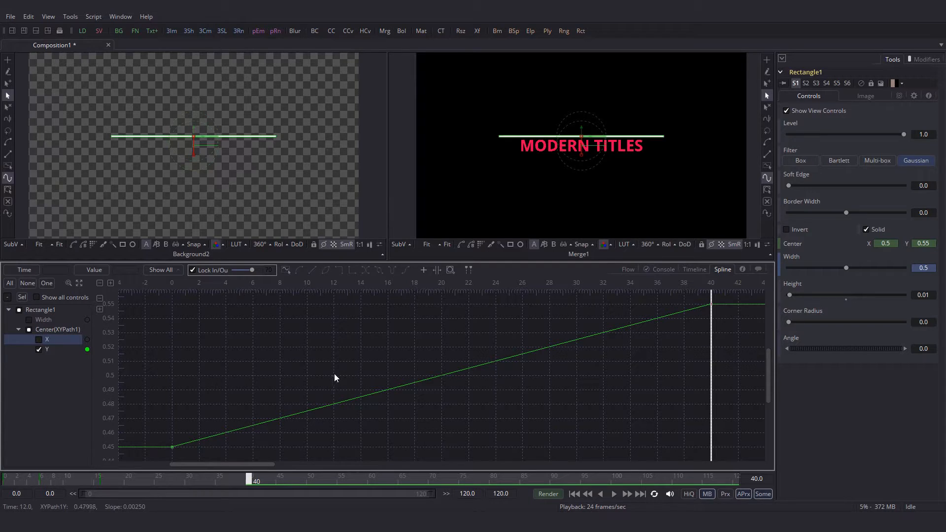
{"action": "key", "text": "ctrl+a"}
{"action": "key", "text": "shift+s"}
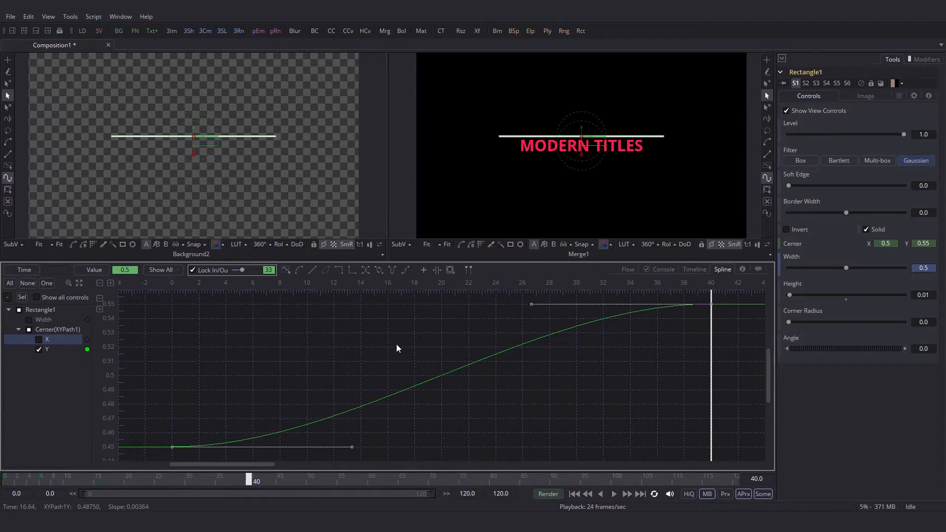
Add a keyframe on the Center Y curve at frame 20 with a value of 0.5.
{"action": "left_click_drag", "start_coordinate": [714, 378], "coordinate": [445, 377]}
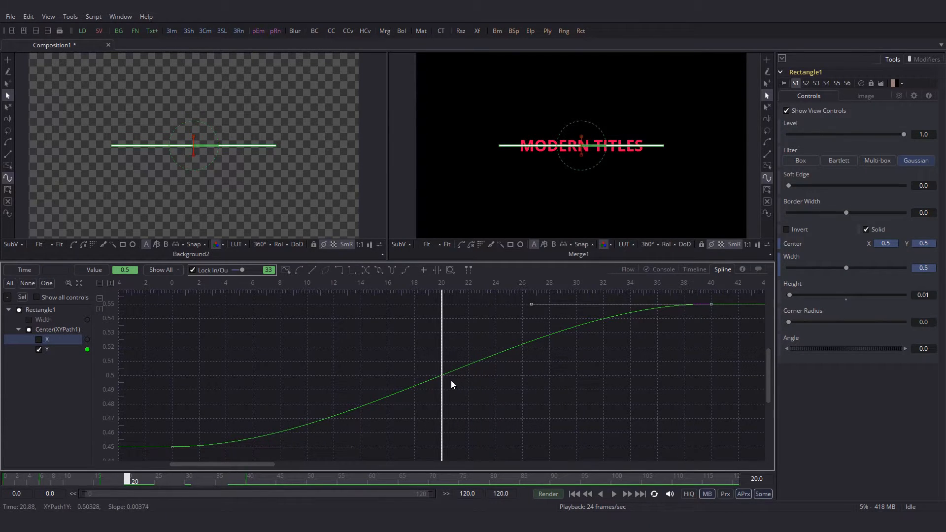
{"action": "left_click", "coordinate": [483, 382]}
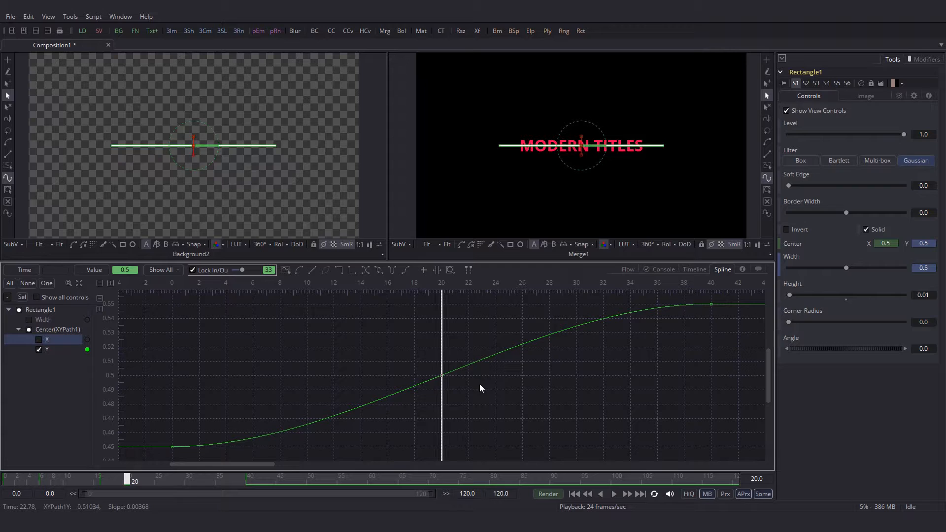
{"action": "left_click", "coordinate": [441, 375]}
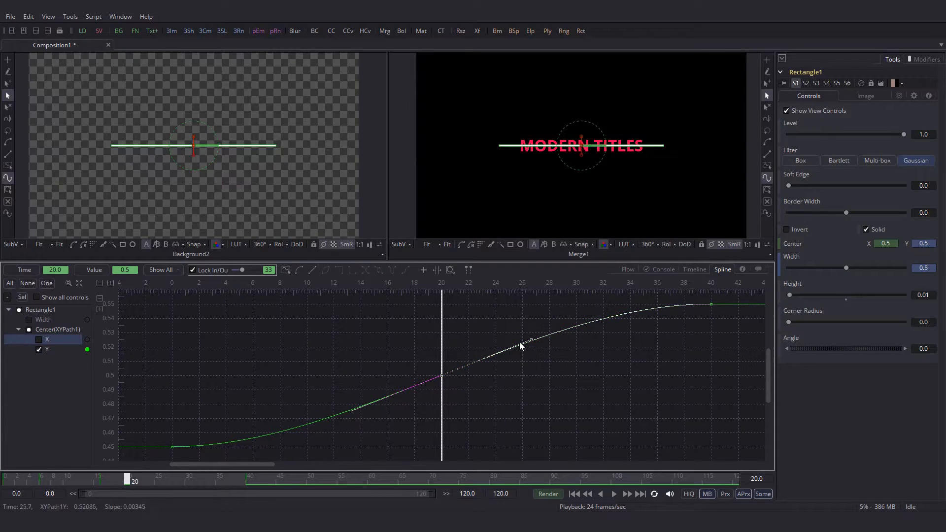
Steepen the Center Y curve around frame 20 by adjusting both handles of the middle keyframe into an S-shape.
{"action": "left_click_drag", "start_coordinate": [530, 341], "coordinate": [467, 307]}
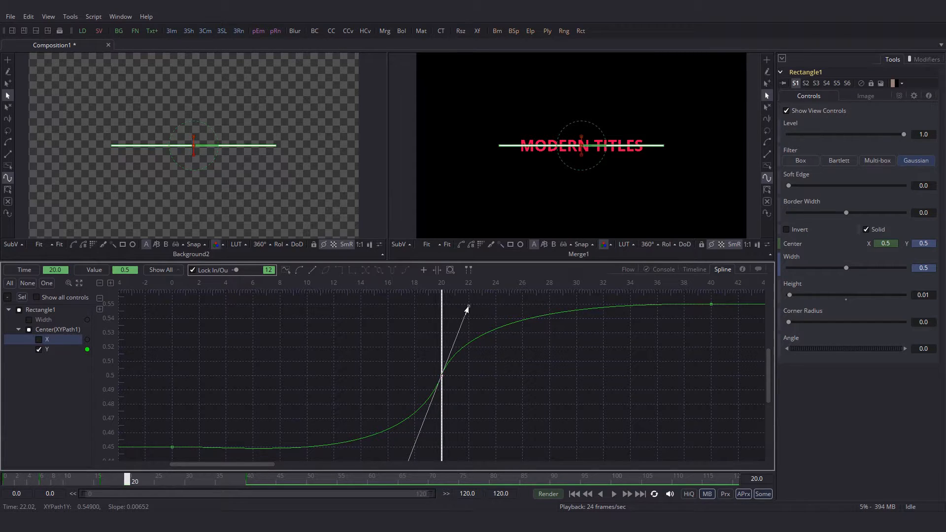
{"action": "left_click_drag", "start_coordinate": [463, 398], "coordinate": [489, 359]}
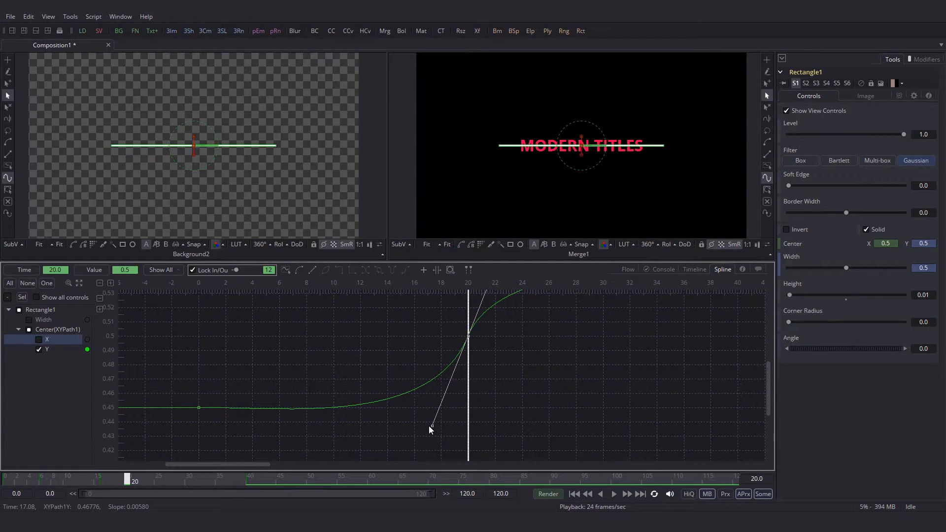
{"action": "left_click_drag", "start_coordinate": [431, 424], "coordinate": [441, 407]}
{"action": "left_click_drag", "start_coordinate": [515, 344], "coordinate": [464, 395]}
Return to the node flow and play the animation from frame 0 to check the line's upward movement.
{"action": "left_click", "coordinate": [627, 270]}
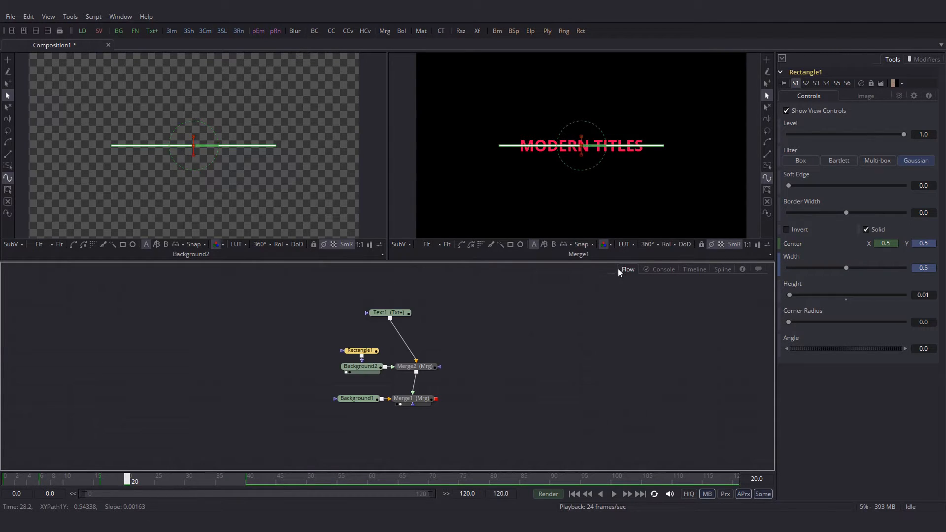
{"action": "left_click", "coordinate": [6, 479]}
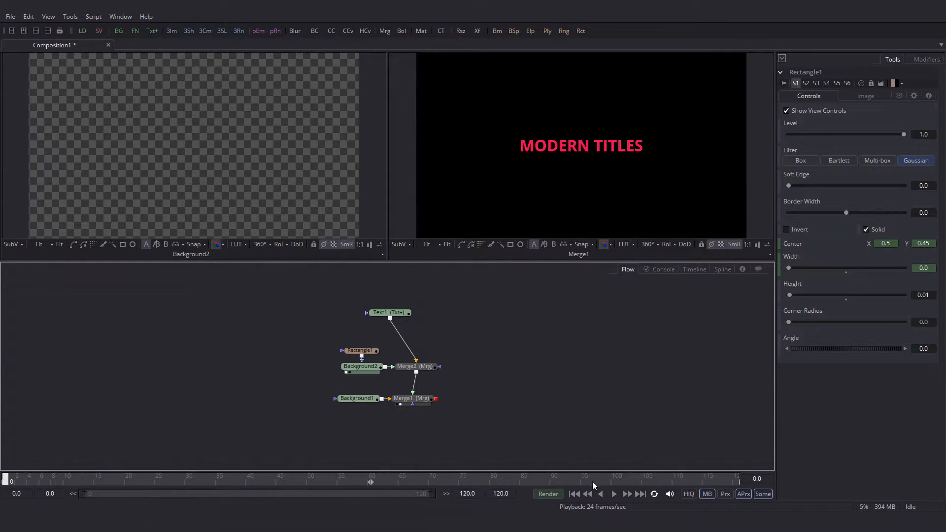
{"action": "left_click", "coordinate": [614, 494]}
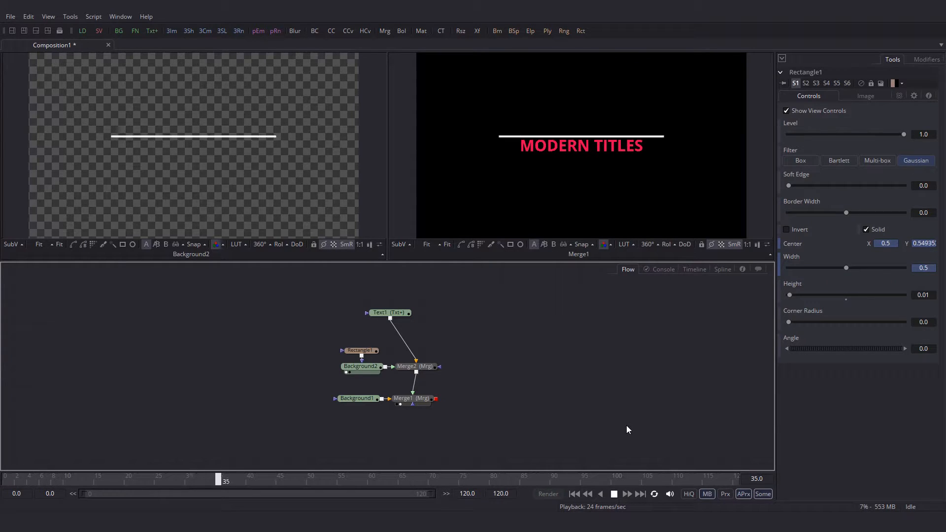
{"action": "left_click", "coordinate": [614, 494]}
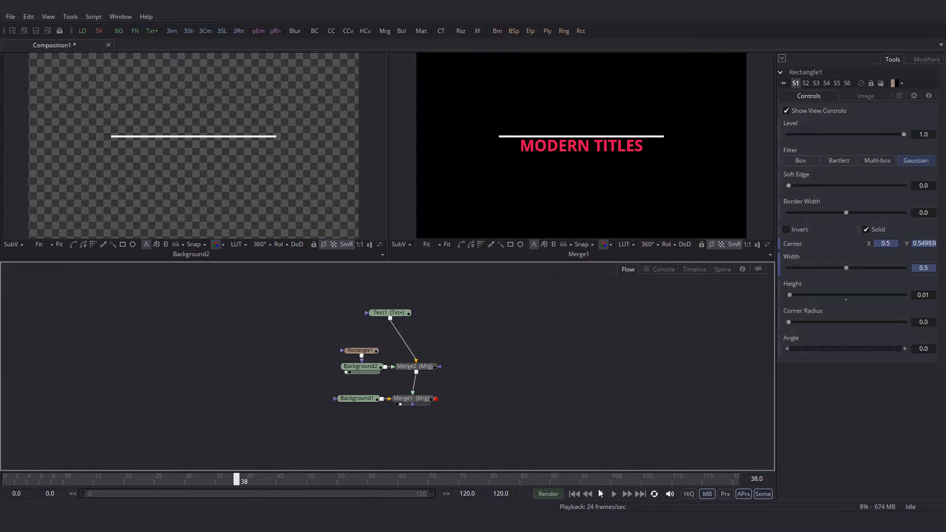
Reopen the rectangle's Center Y curve in the spline editor and set the ease of its frame 40 keyframe to 70.
{"action": "left_click", "coordinate": [400, 313]}
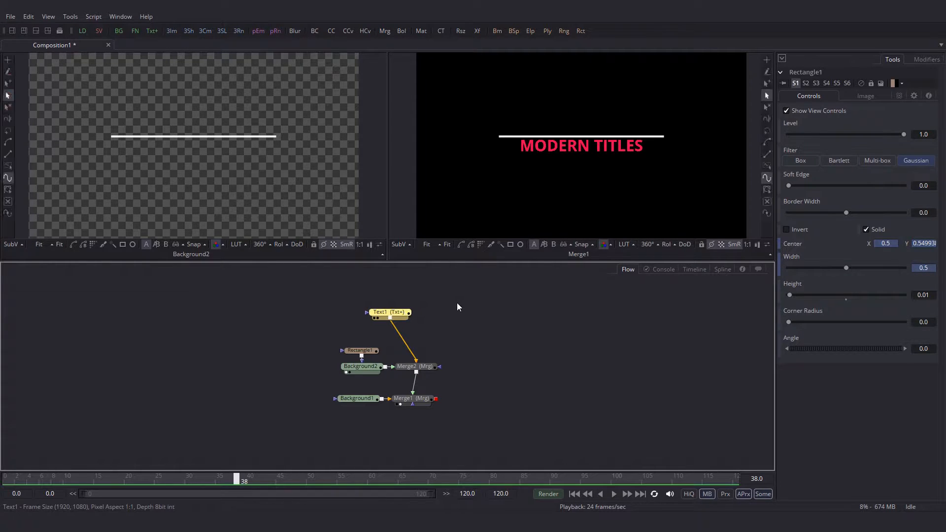
{"action": "left_click", "coordinate": [368, 356]}
{"action": "left_click", "coordinate": [722, 269]}
{"action": "left_click_drag", "start_coordinate": [631, 302], "coordinate": [689, 325]}
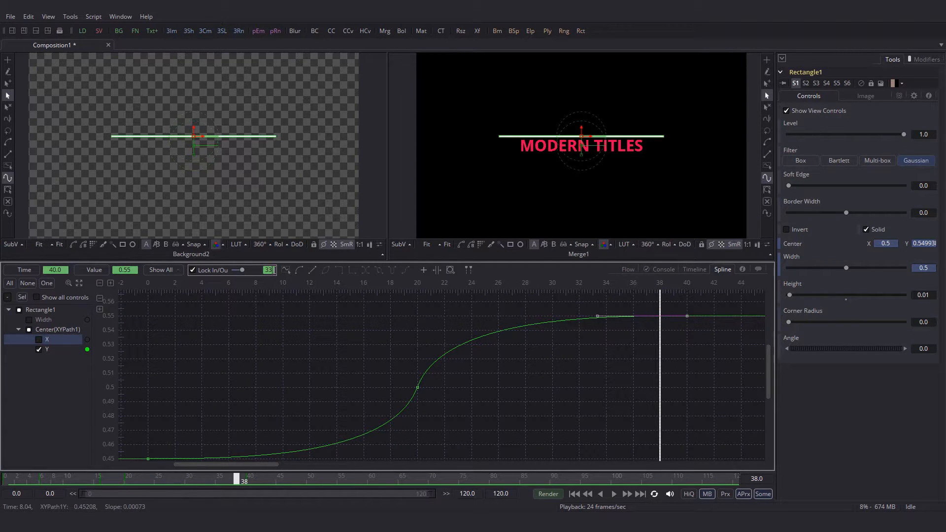
{"action": "type", "text": "70"}
{"action": "key", "text": "Return"}
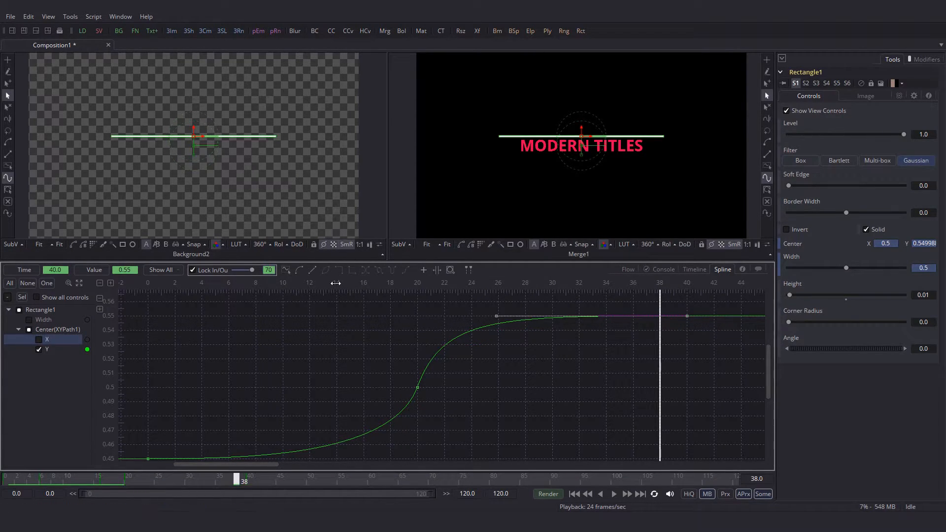
Set the ease of the Center Y curve's frame 0 keyframe to 50.
{"action": "left_click_drag", "start_coordinate": [377, 366], "coordinate": [480, 415]}
{"action": "left_click_drag", "start_coordinate": [138, 400], "coordinate": [189, 467]}
{"action": "left_click", "coordinate": [269, 270]}
{"action": "type", "text": "50"}
{"action": "key", "text": "Return"}
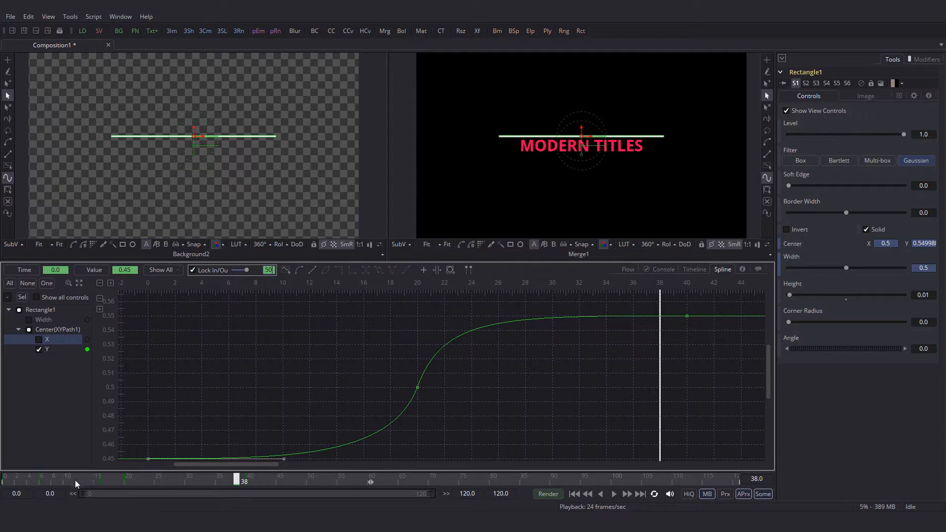
Play the animation from frame 0 to check the line's eased upward movement.
{"action": "left_click", "coordinate": [6, 481]}
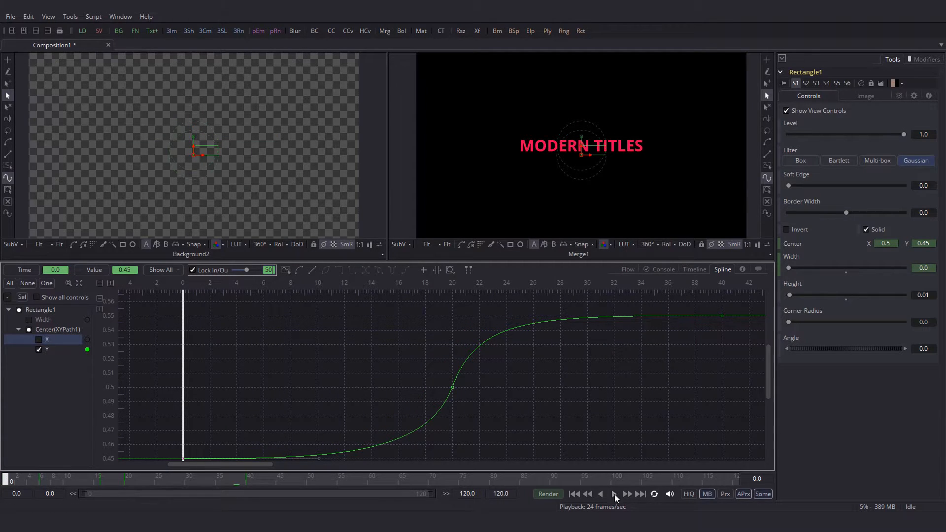
{"action": "left_click", "coordinate": [613, 494]}
{"action": "left_click", "coordinate": [613, 494]}
Move the Center Y curve's middle keyframe to frame 16 and adjust both its handles into a steep S-shape, with an ease of about 10.
{"action": "left_click_drag", "start_coordinate": [264, 407], "coordinate": [602, 391]}
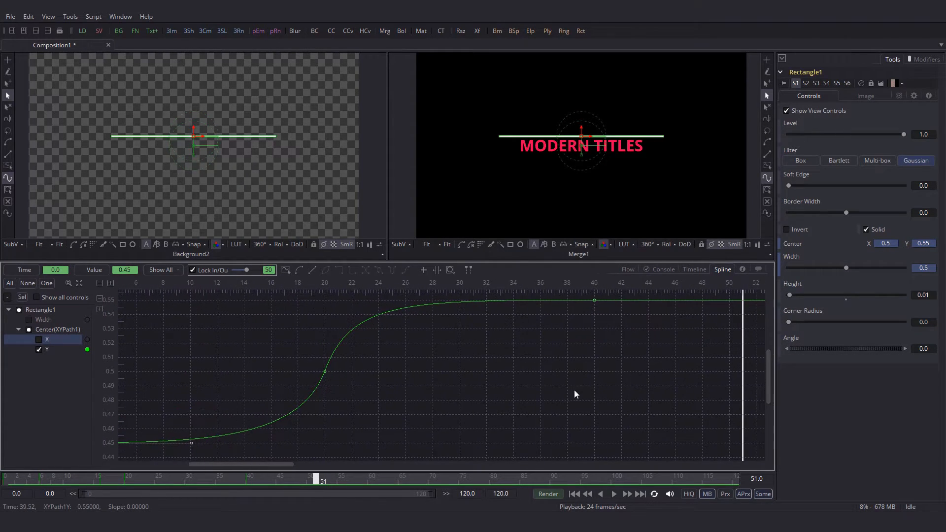
{"action": "left_click", "coordinate": [324, 372]}
{"action": "key", "text": "Left"}
{"action": "key", "text": "Left"}
{"action": "key", "text": "Left"}
{"action": "key", "text": "Left"}
{"action": "left_click_drag", "start_coordinate": [256, 418], "coordinate": [410, 430]}
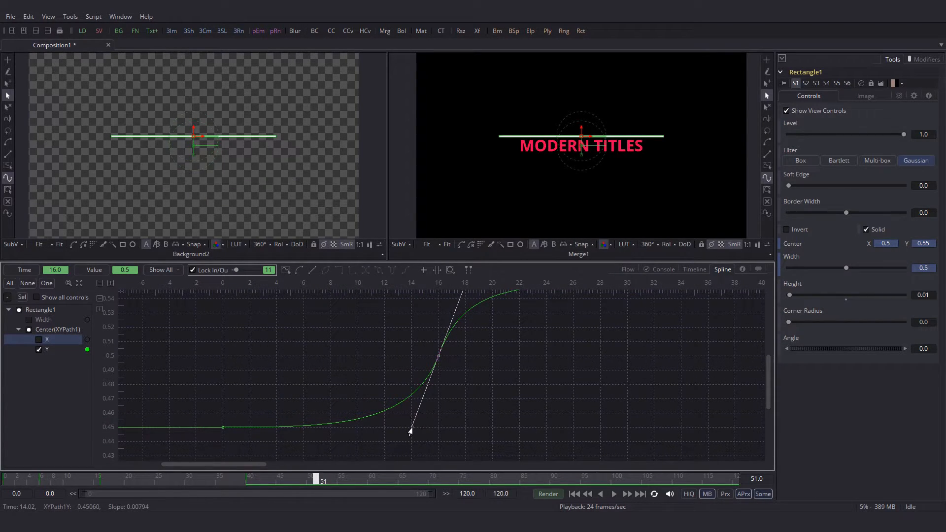
{"action": "left_click_drag", "start_coordinate": [475, 344], "coordinate": [407, 415]}
{"action": "left_click_drag", "start_coordinate": [400, 343], "coordinate": [395, 362]}
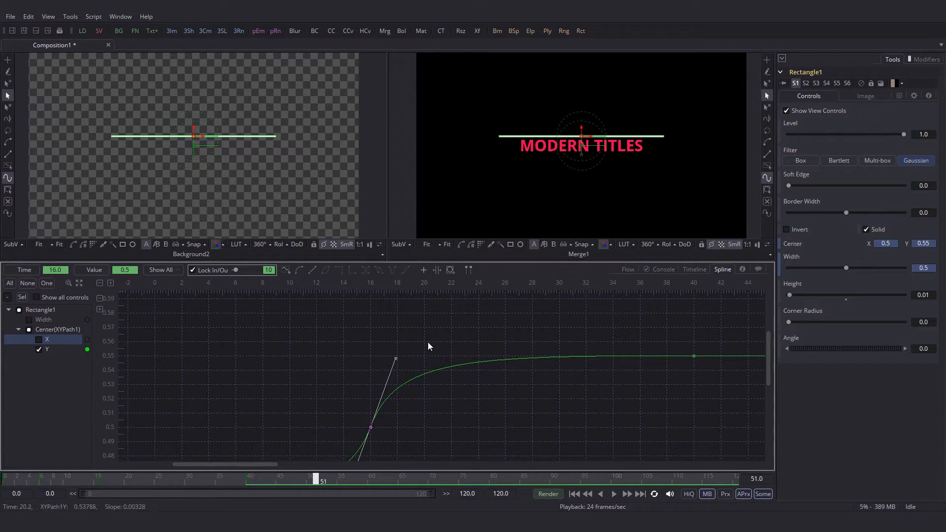
Return to the node flow, play the animation from frame 0, and scrub through the first frames up to frame 14.
{"action": "left_click", "coordinate": [627, 269]}
{"action": "left_click", "coordinate": [3, 478]}
{"action": "left_click", "coordinate": [614, 494]}
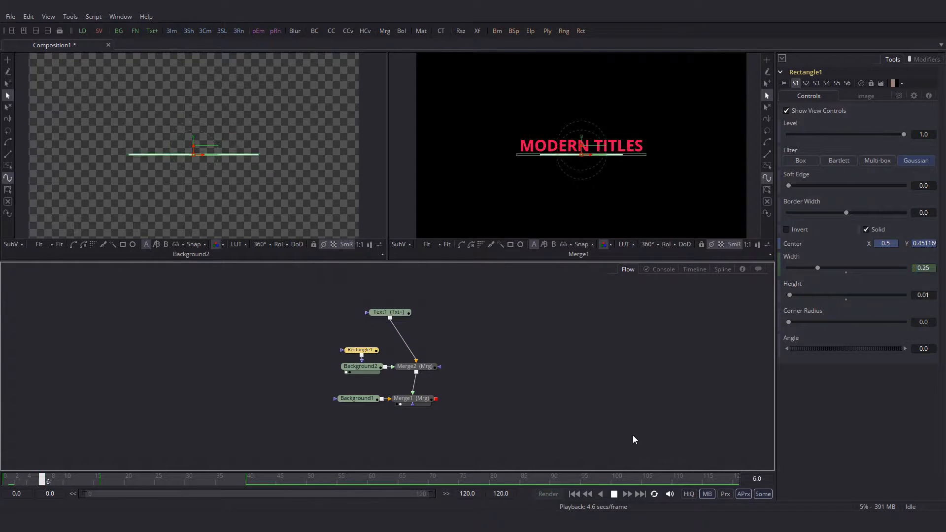
{"action": "left_click", "coordinate": [614, 494]}
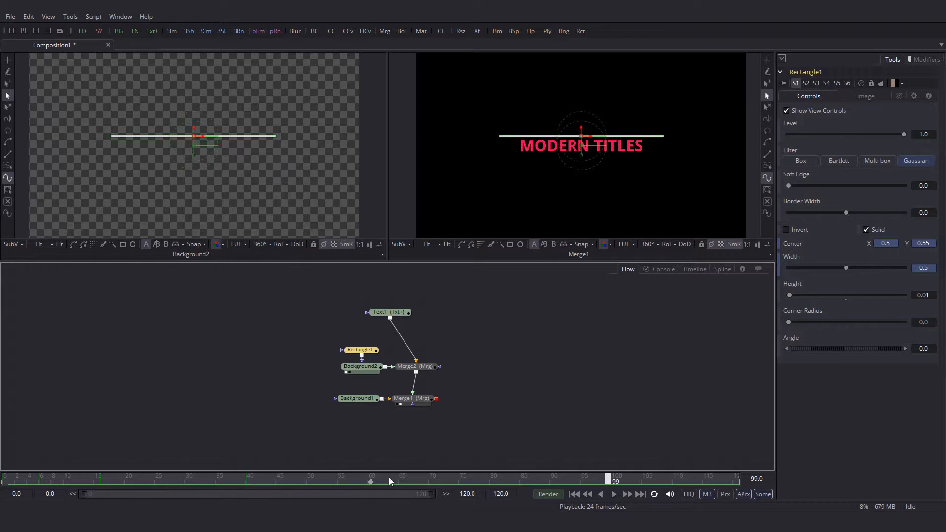
{"action": "left_click_drag", "start_coordinate": [17, 479], "coordinate": [91, 474]}
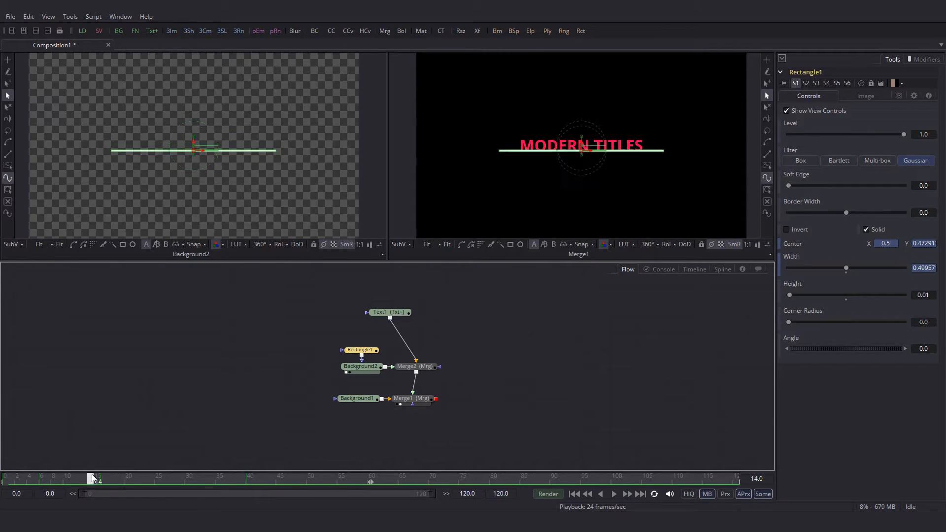
Reopen the Center Y curve in the spline editor and lengthen the frame 16 keyframe's handles to an ease of about 16.
{"action": "left_click", "coordinate": [722, 270]}
{"action": "left_click_drag", "start_coordinate": [363, 382], "coordinate": [408, 362]}
{"action": "left_click_drag", "start_coordinate": [308, 391], "coordinate": [336, 333]}
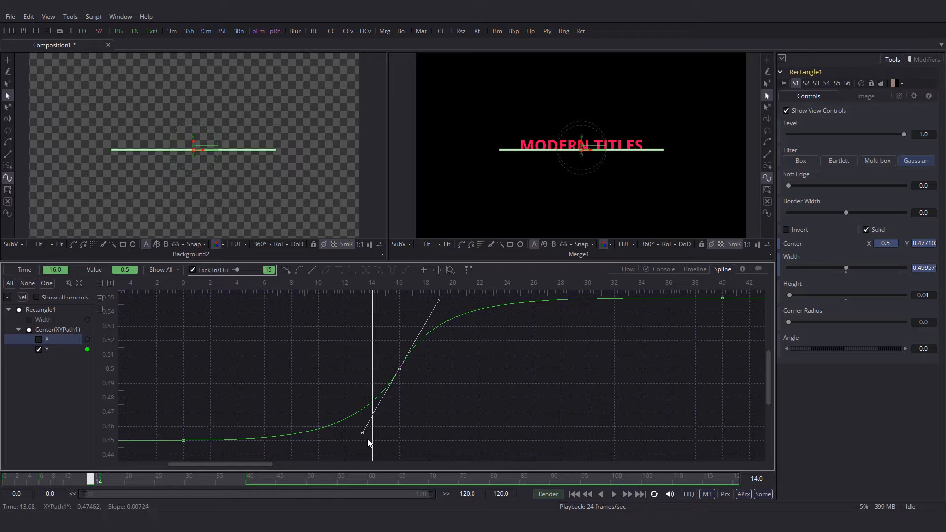
{"action": "left_click_drag", "start_coordinate": [361, 434], "coordinate": [358, 439]}
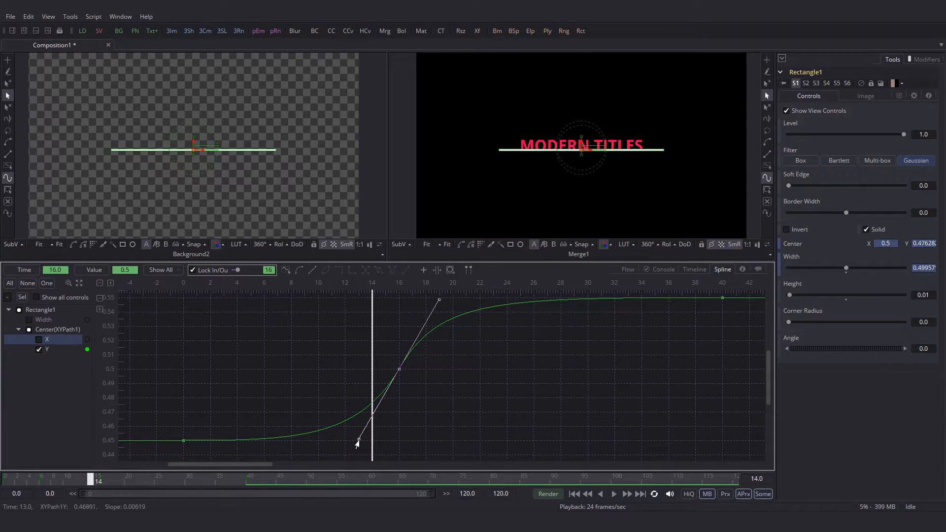
Go back to the node flow and play the animation from frame 0 to check the softened curve.
{"action": "left_click", "coordinate": [626, 269]}
{"action": "left_click_drag", "start_coordinate": [17, 476], "coordinate": [4, 477]}
{"action": "left_click", "coordinate": [614, 493]}
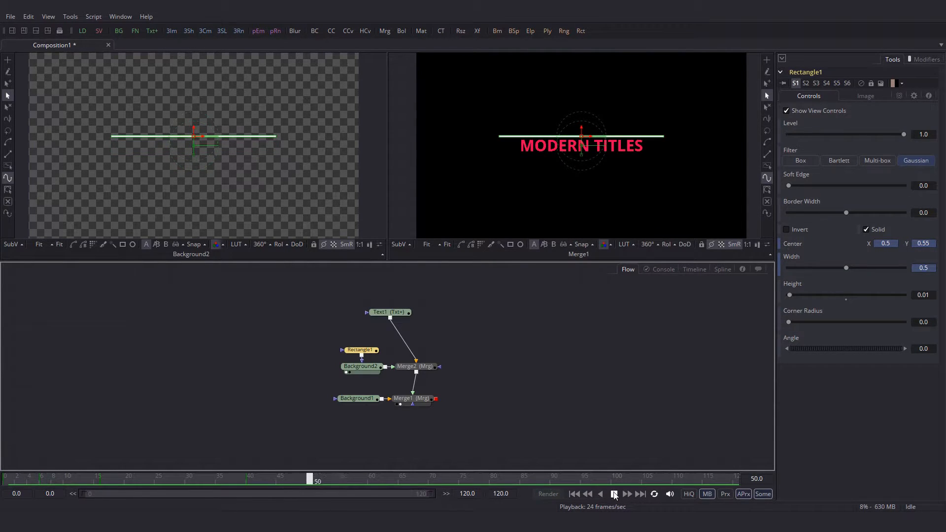
{"action": "left_click", "coordinate": [612, 494]}
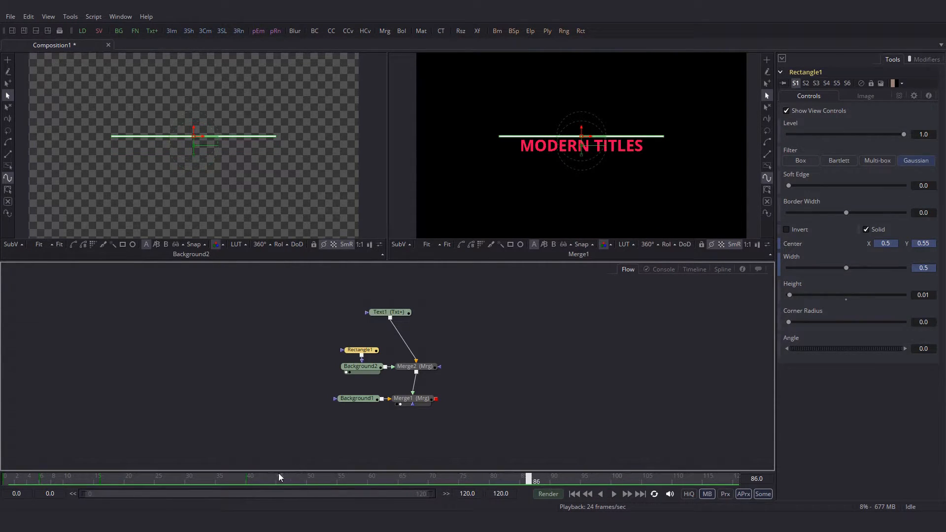
Fit the Center Y curve in the spline editor and steepen the frame 16 keyframe's handles to an ease of about 13.
{"action": "left_click", "coordinate": [722, 269]}
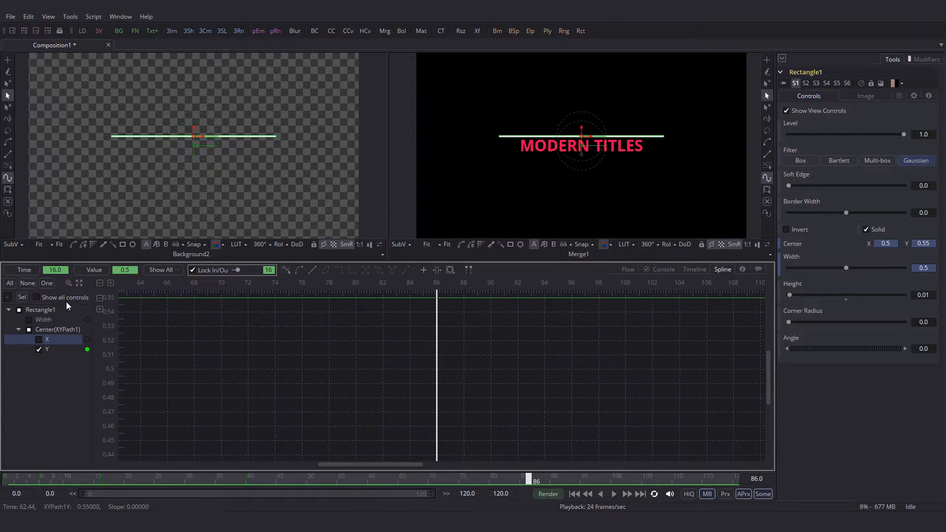
{"action": "left_click", "coordinate": [79, 283]}
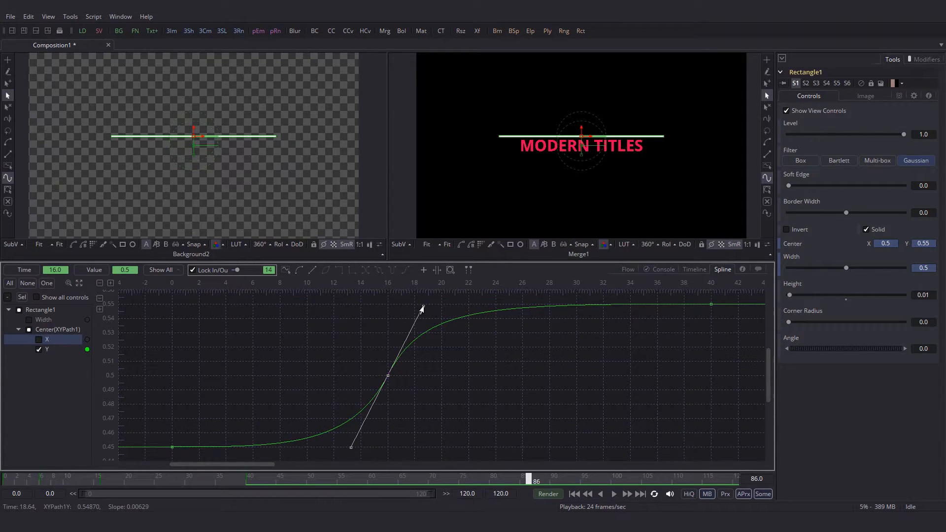
{"action": "left_click_drag", "start_coordinate": [351, 447], "coordinate": [353, 445]}
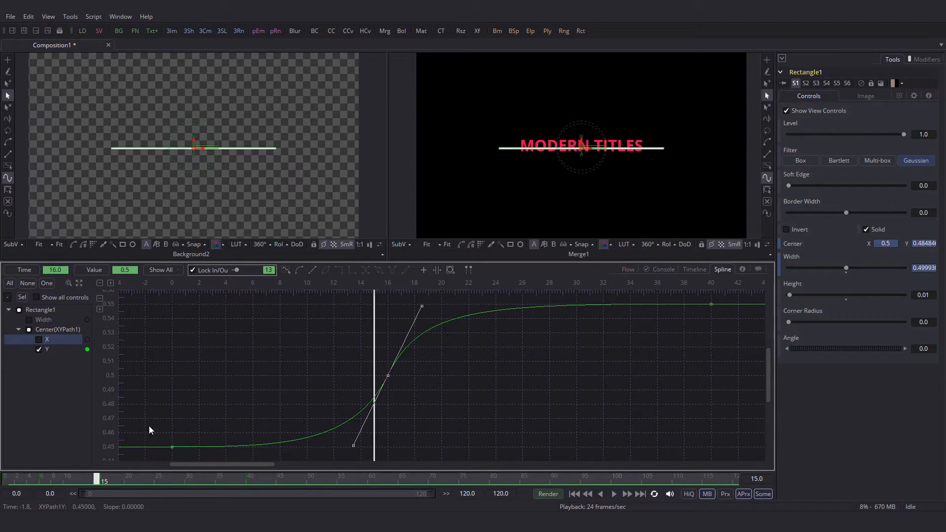
Set the ease of the Center Y curve's frame 0 keyframe to 70.
{"action": "left_click", "coordinate": [171, 446]}
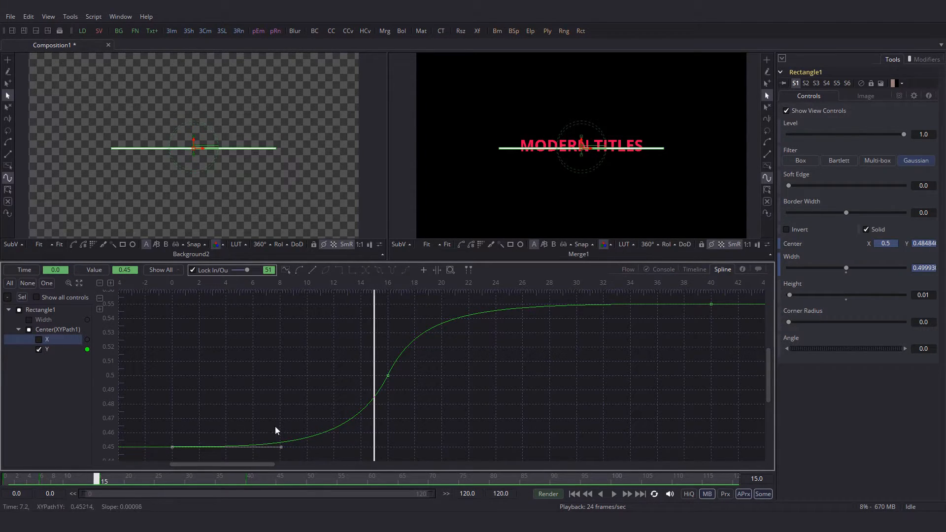
{"action": "type", "text": "70"}
{"action": "key", "text": "Return"}
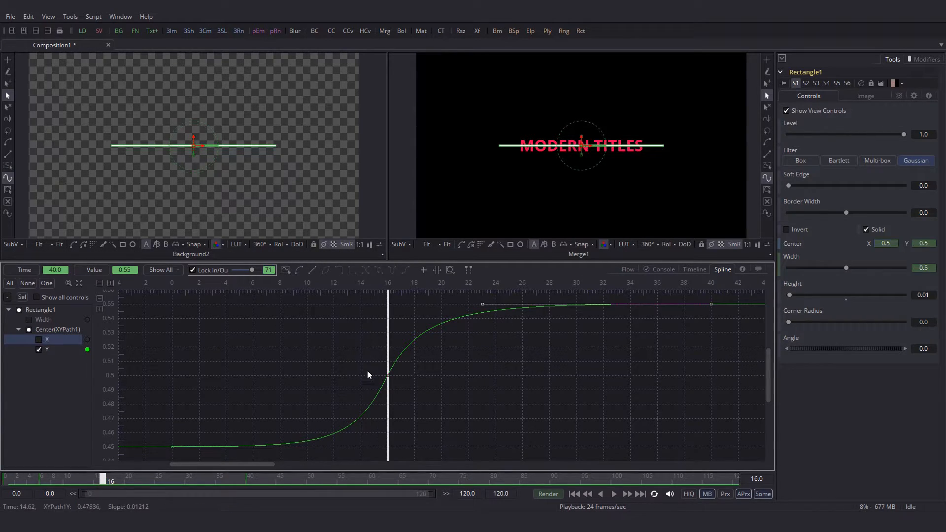
Move the Center Y curve's middle keyframe to frame 14 and adjust both its handles to an ease of about 13.
{"action": "left_click", "coordinate": [387, 375]}
{"action": "key", "text": "Left"}
{"action": "key", "text": "Left"}
{"action": "left_click_drag", "start_coordinate": [330, 437], "coordinate": [326, 449]}
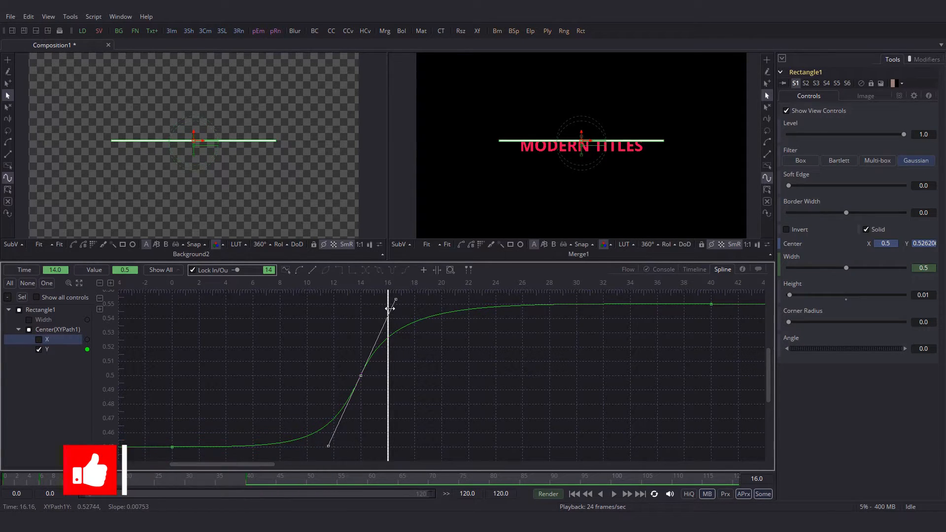
{"action": "left_click_drag", "start_coordinate": [394, 301], "coordinate": [392, 309]}
Return to the node flow and play the animation from frame 0 to check the earlier middle keyframe.
{"action": "left_click", "coordinate": [627, 269]}
{"action": "left_click", "coordinate": [6, 478]}
{"action": "left_click", "coordinate": [613, 494]}
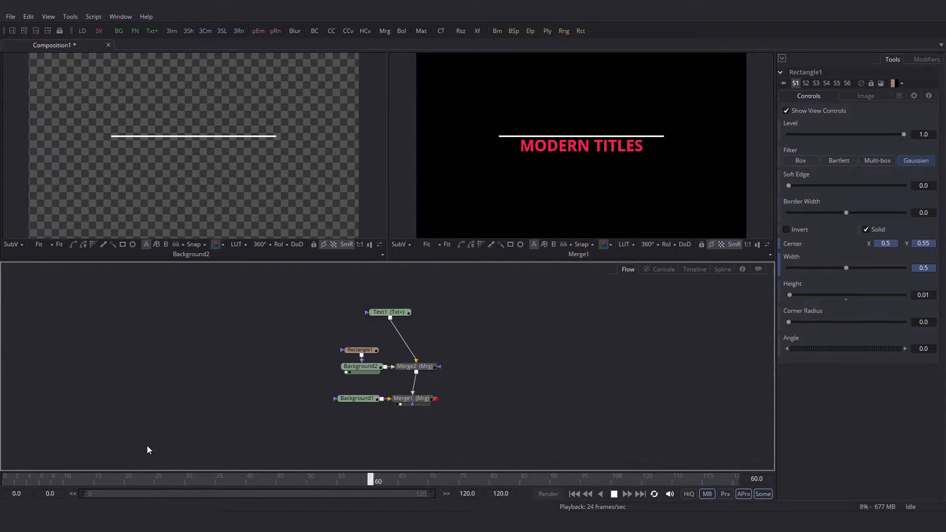
{"action": "left_click", "coordinate": [614, 493]}
Reopen the rectangle's Center Y curve and steepen the frame 14 keyframe's handles to an ease of about 11.
{"action": "left_click", "coordinate": [370, 349]}
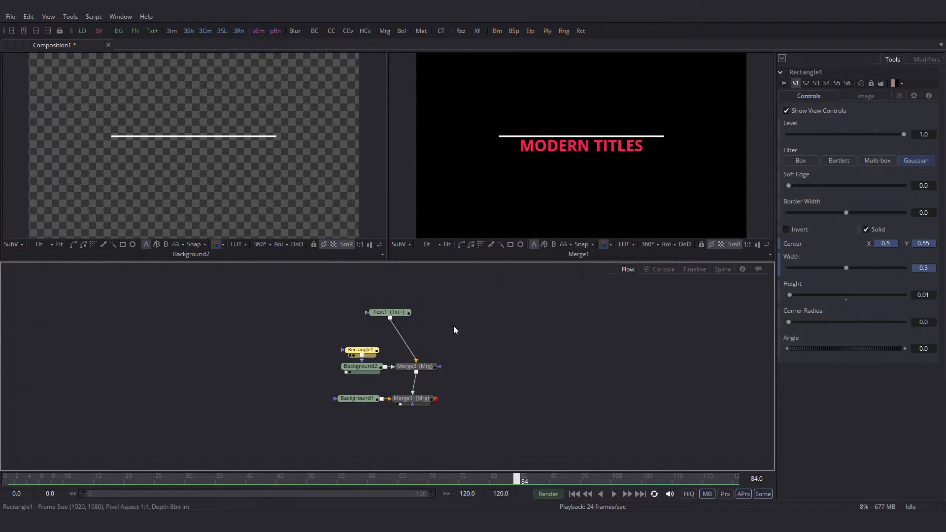
{"action": "left_click", "coordinate": [721, 269]}
{"action": "left_click", "coordinate": [79, 283]}
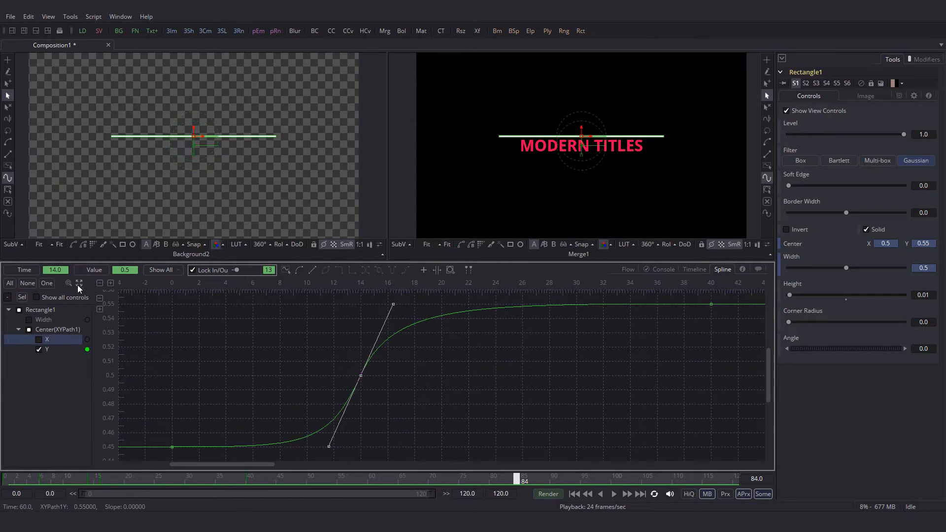
{"action": "left_click_drag", "start_coordinate": [393, 305], "coordinate": [386, 306]}
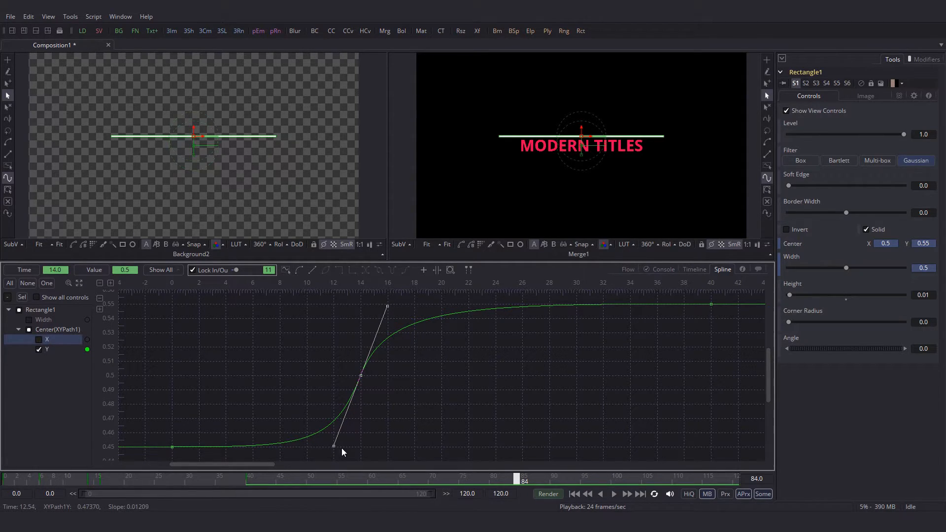
Return to the node flow and play the animation from frame 0 to check the steeper upward movement.
{"action": "left_click", "coordinate": [627, 268]}
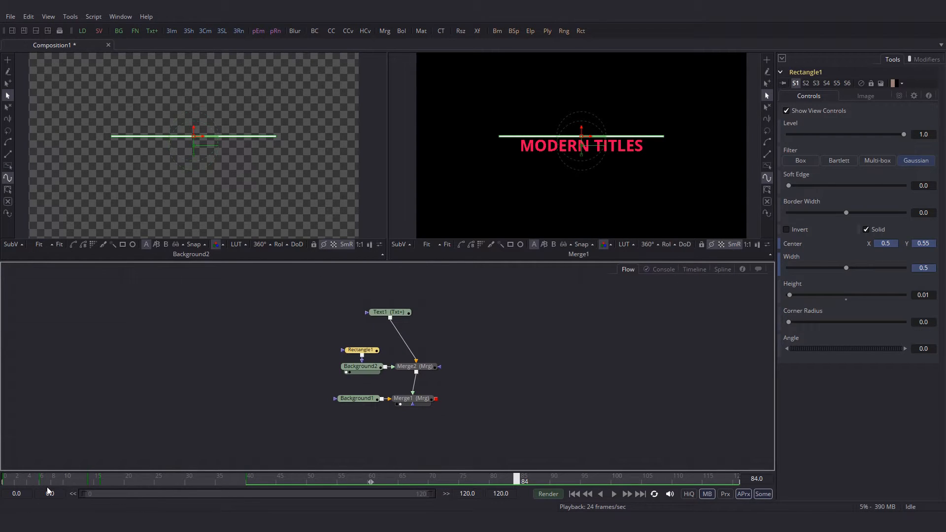
{"action": "left_click", "coordinate": [5, 479]}
{"action": "left_click", "coordinate": [616, 494]}
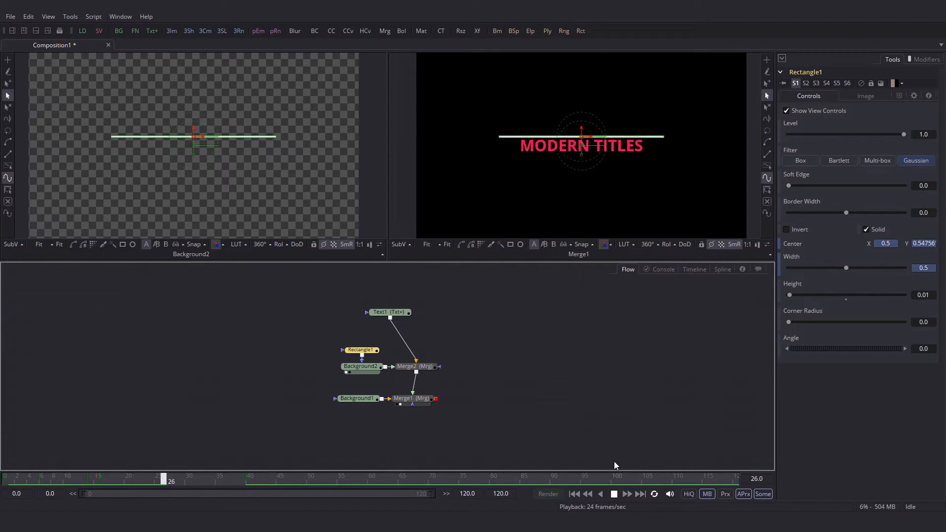
{"action": "left_click", "coordinate": [614, 493]}
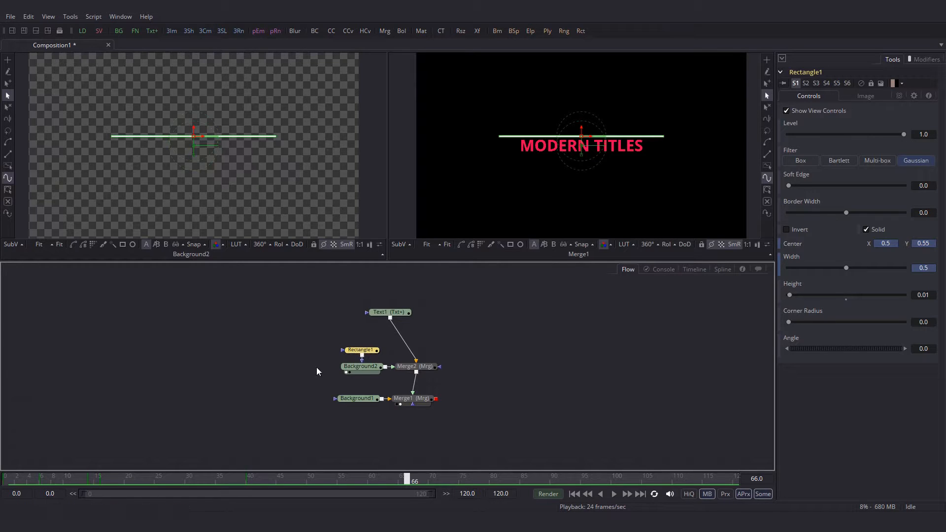
Add a keyframe at about frame 50 on the rectangle's Center Y curve, set equal to the previous key, and inspect its handles.
{"action": "left_click", "coordinate": [309, 481]}
{"action": "left_click", "coordinate": [722, 270]}
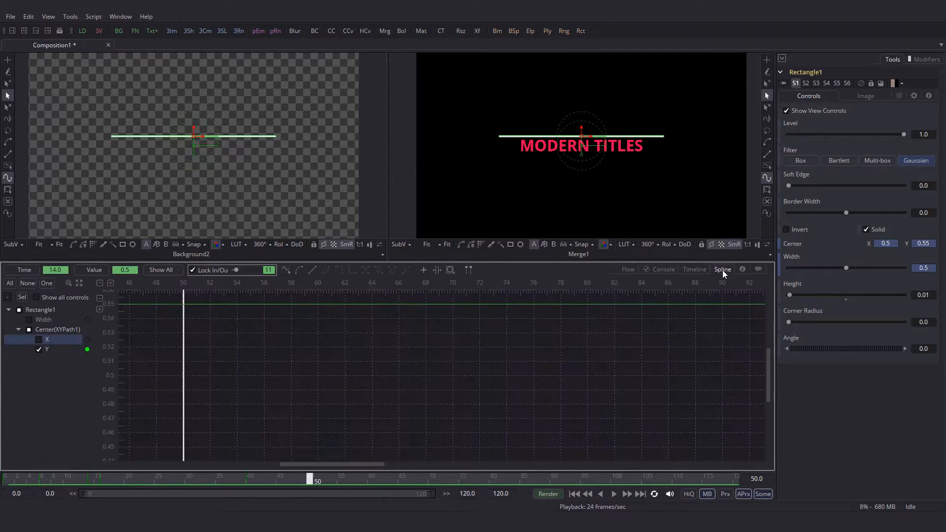
{"action": "left_click", "coordinate": [79, 283]}
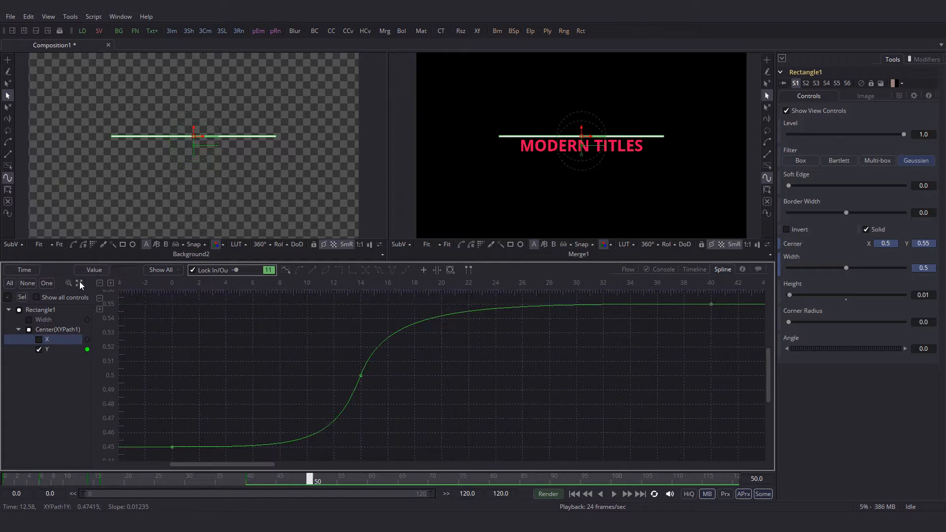
{"action": "left_click_drag", "start_coordinate": [675, 327], "coordinate": [554, 338]}
{"action": "left_click_drag", "start_coordinate": [647, 348], "coordinate": [497, 352]}
{"action": "right_click", "coordinate": [578, 320]}
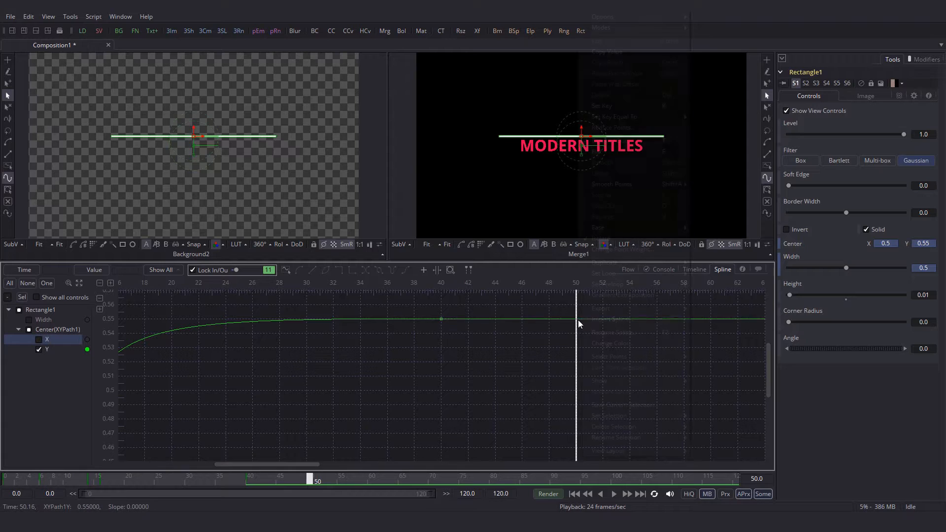
{"action": "mouse_move", "coordinate": [613, 117]}
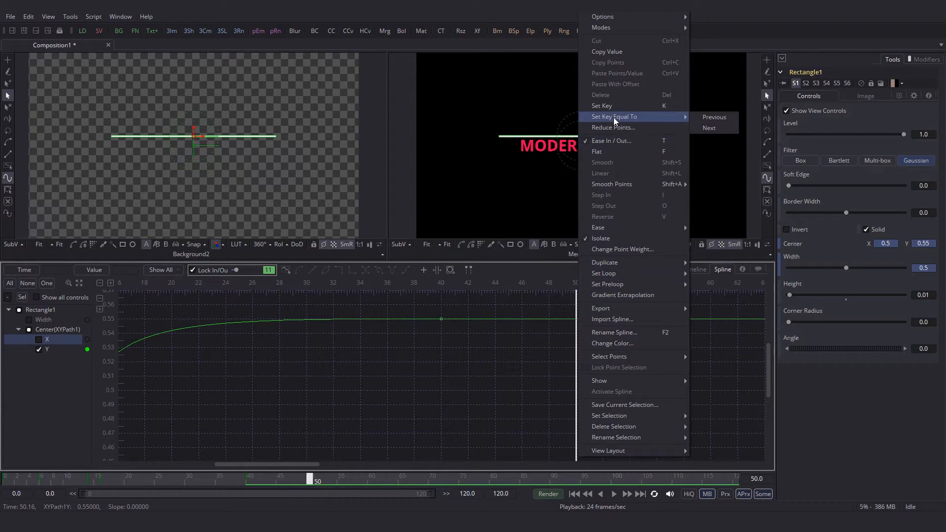
{"action": "left_click", "coordinate": [711, 118]}
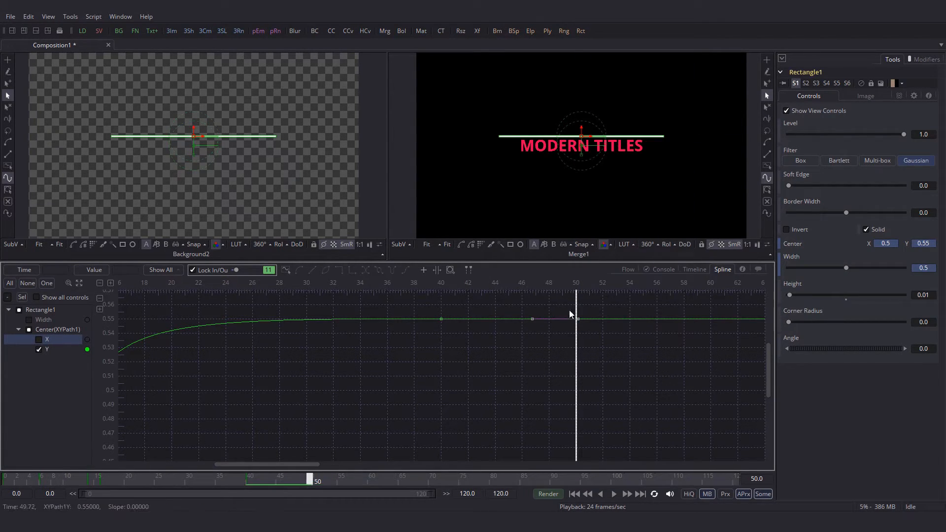
{"action": "left_click_drag", "start_coordinate": [563, 311], "coordinate": [611, 339]}
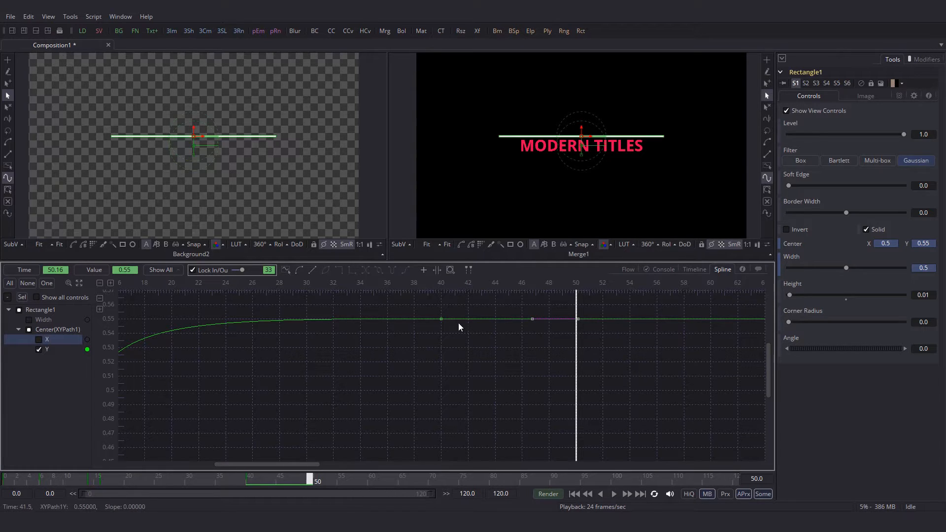
{"action": "left_click", "coordinate": [441, 319]}
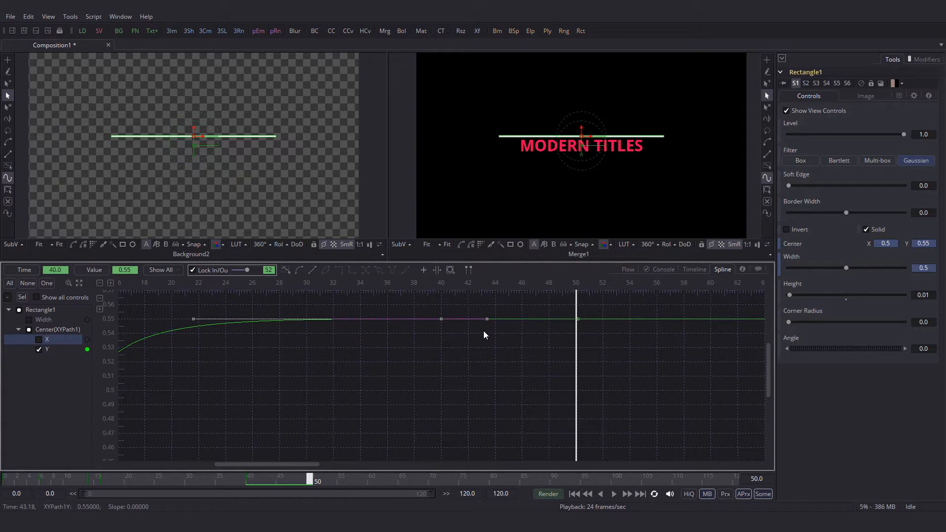
Set the rectangle's Center Y to 0.45 at frame 80 and fit the whole curve in the spline editor.
{"action": "left_click_drag", "start_coordinate": [312, 477], "coordinate": [493, 479]}
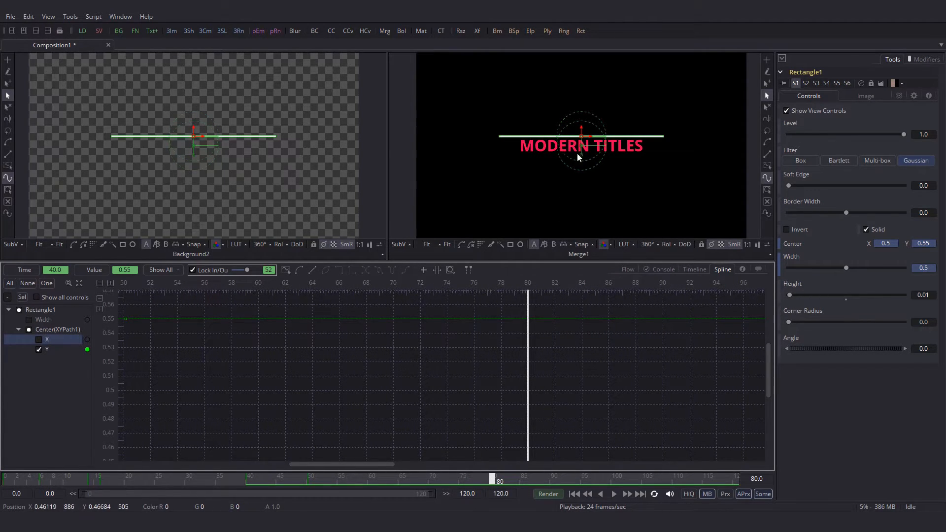
{"action": "left_click", "coordinate": [931, 243]}
{"action": "type", "text": ".45"}
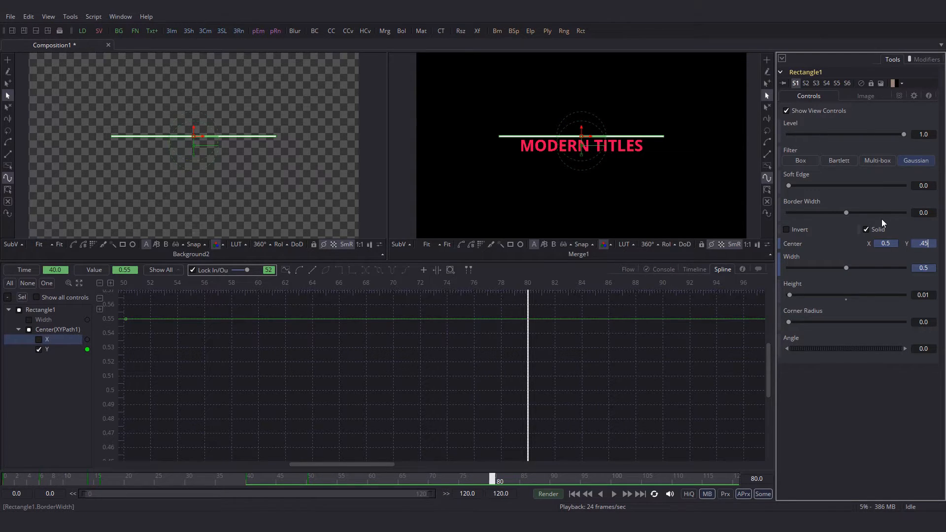
{"action": "key", "text": "Tab"}
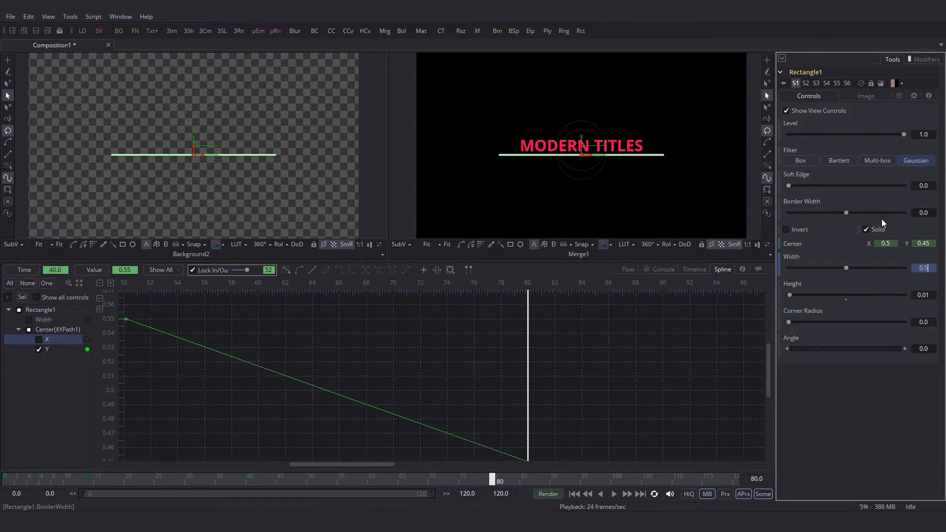
{"action": "left_click", "coordinate": [79, 282]}
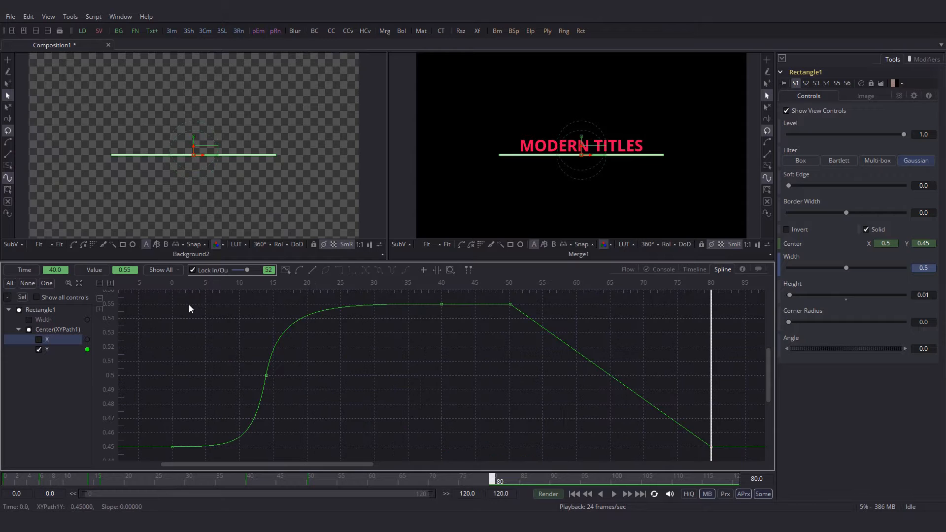
Smooth the rectangle's Center Y curve between the keyframes at about frame 50 and frame 80.
{"action": "left_click", "coordinate": [79, 283]}
{"action": "left_click_drag", "start_coordinate": [505, 299], "coordinate": [715, 451]}
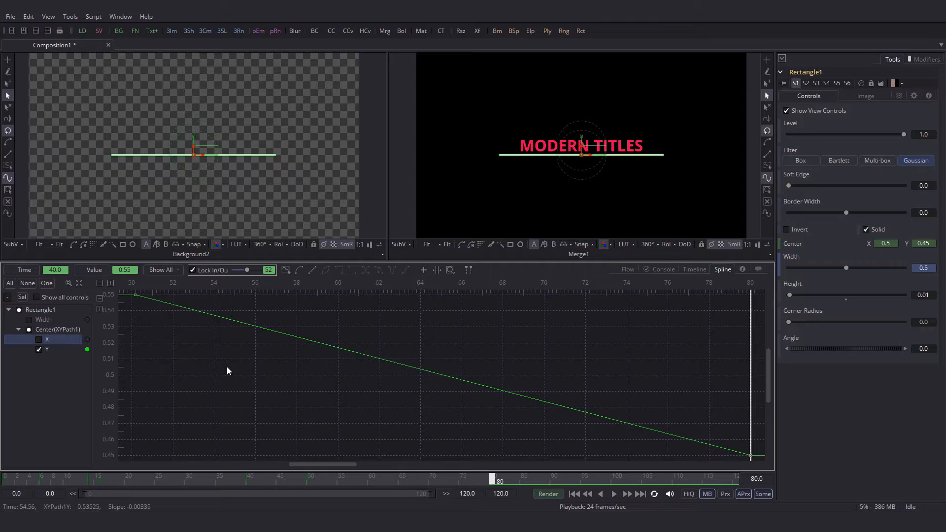
{"action": "key", "text": "ctrl+a"}
{"action": "key", "text": "s"}
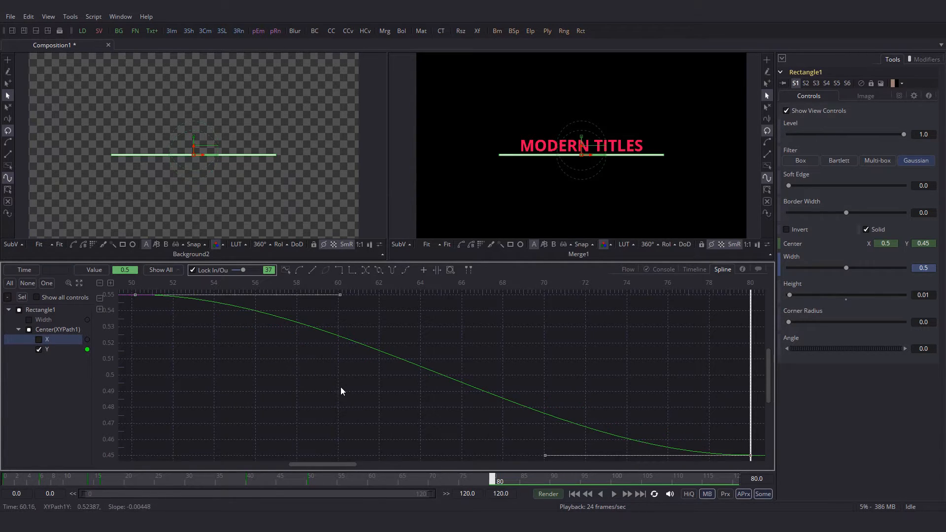
Add a keyframe at frame 65 on the descending Center Y curve and shift it two frames earlier to frame 63.
{"action": "left_click_drag", "start_coordinate": [743, 355], "coordinate": [449, 357]}
{"action": "left_click", "coordinate": [468, 350]}
{"action": "left_click_drag", "start_coordinate": [423, 356], "coordinate": [510, 407]}
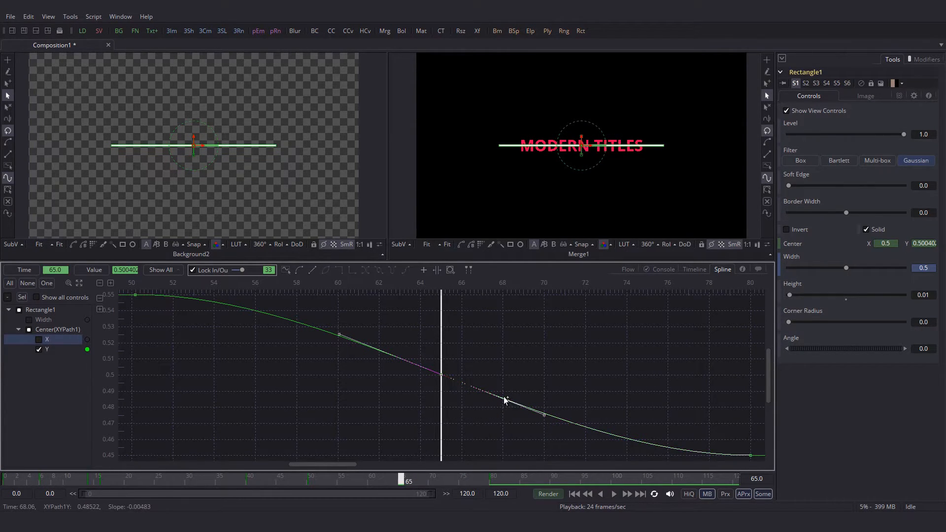
{"action": "key", "text": "Left"}
{"action": "key", "text": "Left"}
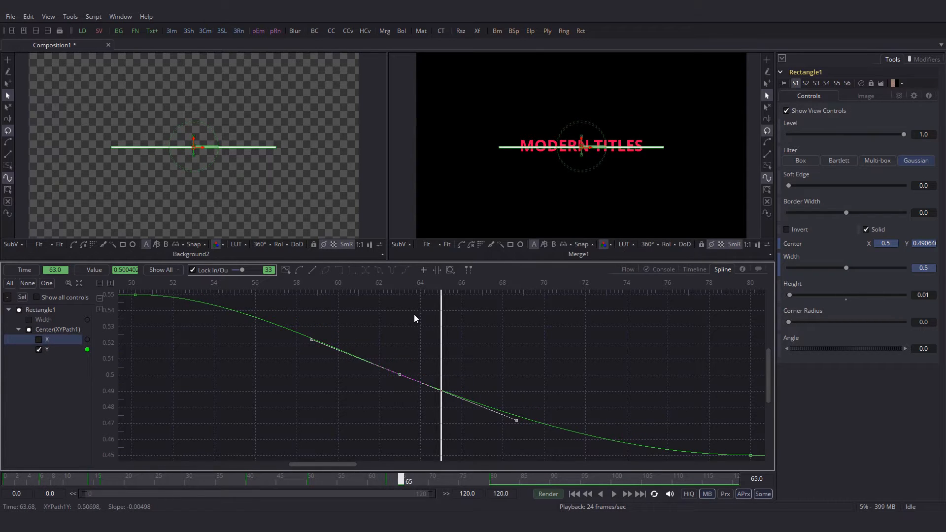
Steepen both handles of the frame 63 keyframe so the Center Y curve falls sharply in the middle.
{"action": "left_click_drag", "start_coordinate": [310, 341], "coordinate": [366, 299]}
{"action": "left_click_drag", "start_coordinate": [441, 365], "coordinate": [439, 338]}
{"action": "left_click_drag", "start_coordinate": [467, 378], "coordinate": [462, 359]}
{"action": "left_click_drag", "start_coordinate": [437, 445], "coordinate": [427, 410]}
{"action": "left_click_drag", "start_coordinate": [468, 327], "coordinate": [487, 379]}
Set the ease of the Center Y keyframes at about frame 50 and frame 80 to 70.
{"action": "left_click", "coordinate": [144, 302]}
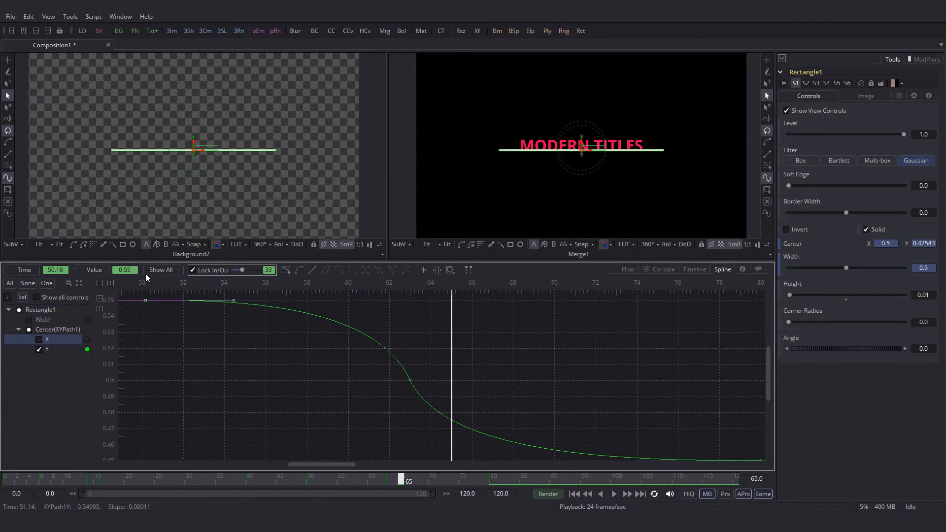
{"action": "double_click", "coordinate": [268, 271]}
{"action": "type", "text": "70"}
{"action": "key", "text": "Return"}
{"action": "left_click", "coordinate": [762, 460]}
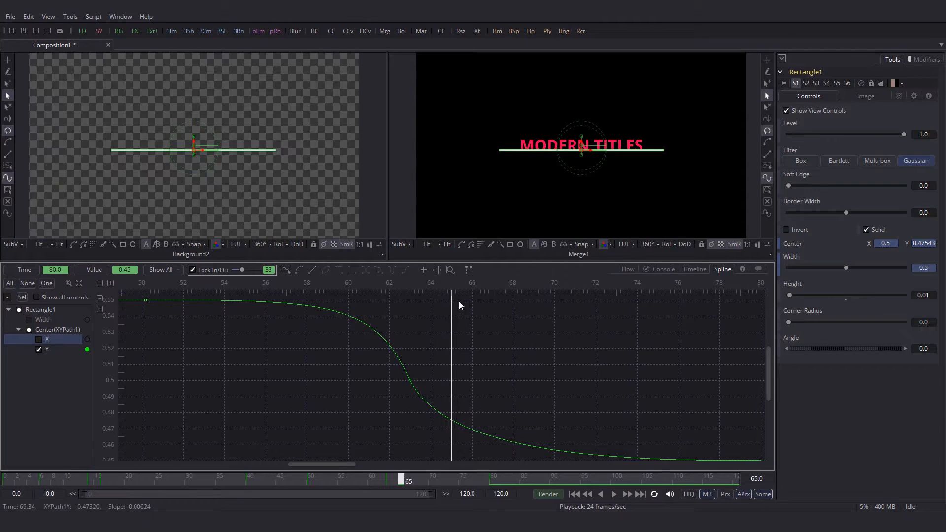
{"action": "double_click", "coordinate": [268, 270]}
{"action": "type", "text": "70"}
{"action": "key", "text": "Return"}
Return to the node flow and play the animation from the start to check the line's downward movement.
{"action": "left_click", "coordinate": [628, 269]}
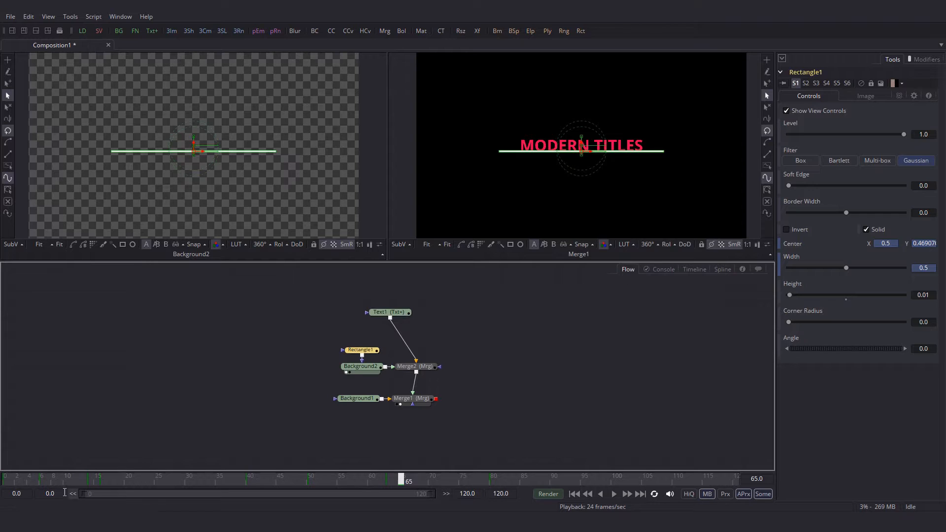
{"action": "left_click", "coordinate": [7, 484]}
{"action": "left_click", "coordinate": [614, 493]}
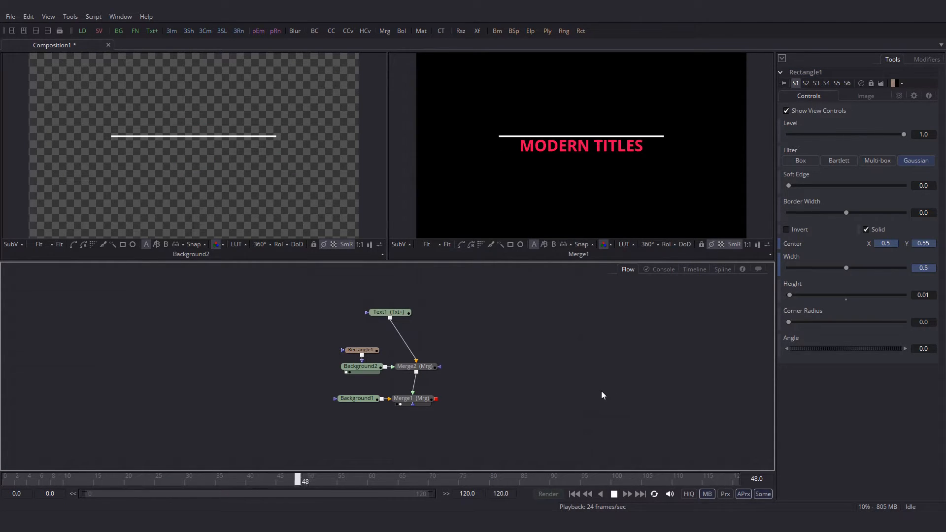
{"action": "key", "text": "space"}
Keyframe the rectangle's Width at 0.5 on frame 81 and set it to 0.0 on frame 100.
{"action": "left_click", "coordinate": [361, 349]}
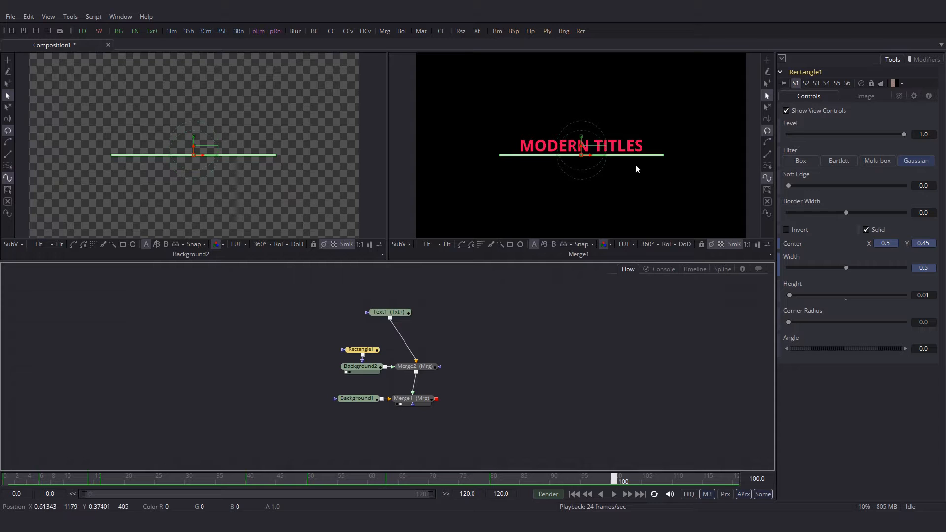
{"action": "left_click", "coordinate": [494, 478]}
{"action": "left_click_drag", "start_coordinate": [494, 483], "coordinate": [502, 484]}
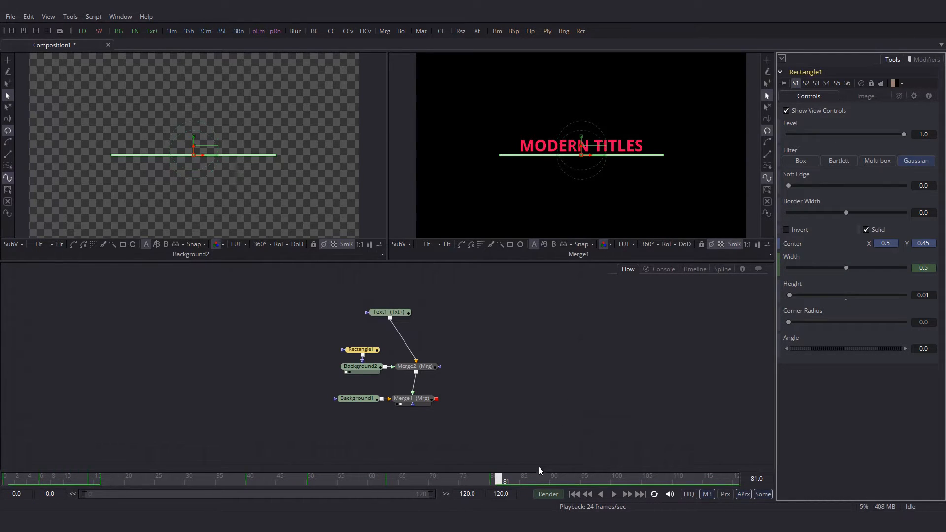
{"action": "left_click_drag", "start_coordinate": [502, 483], "coordinate": [613, 482]}
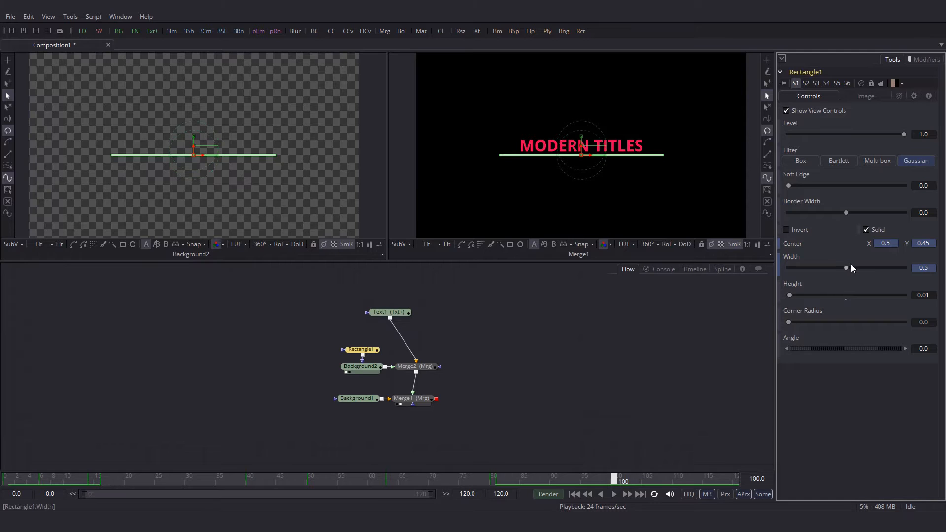
{"action": "left_click_drag", "start_coordinate": [846, 269], "coordinate": [722, 269]}
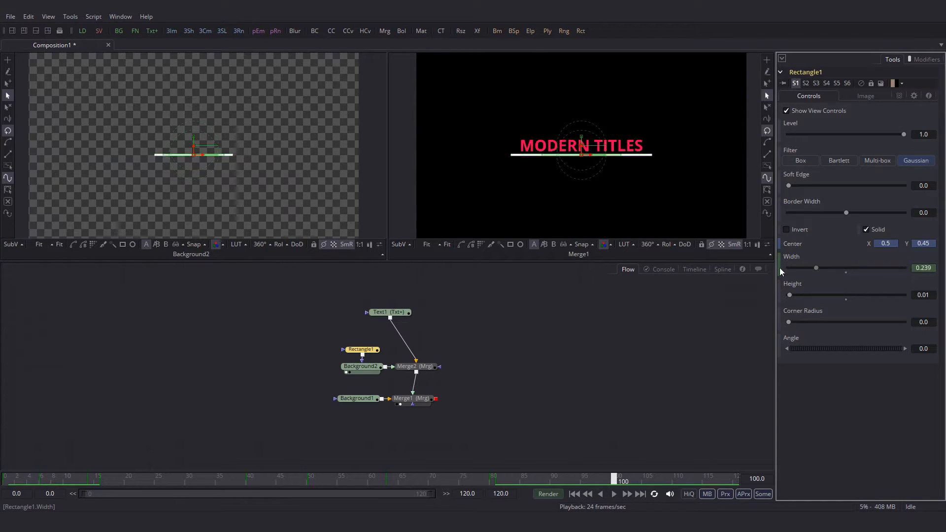
{"action": "left_click", "coordinate": [721, 269]}
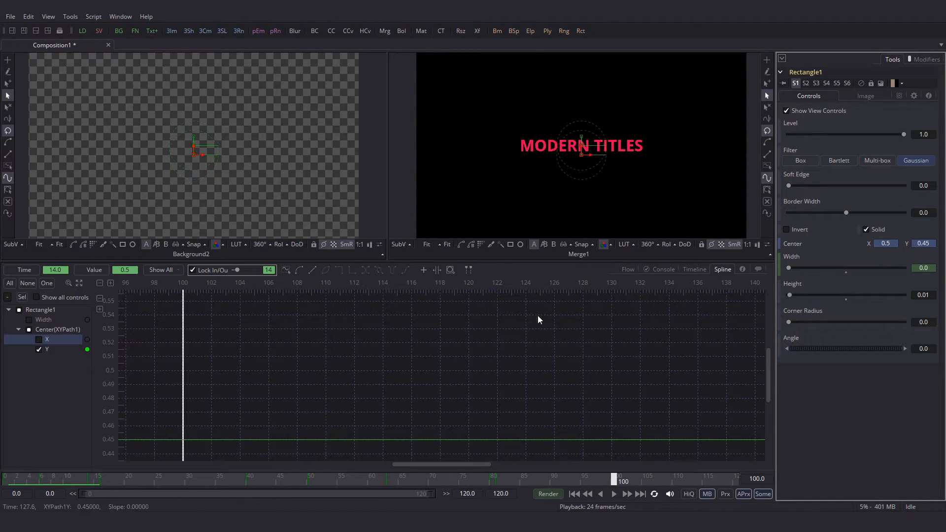
Show only the rectangle's Width curve in the spline editor and smooth its segment between frames 81 and 100.
{"action": "left_click", "coordinate": [29, 319]}
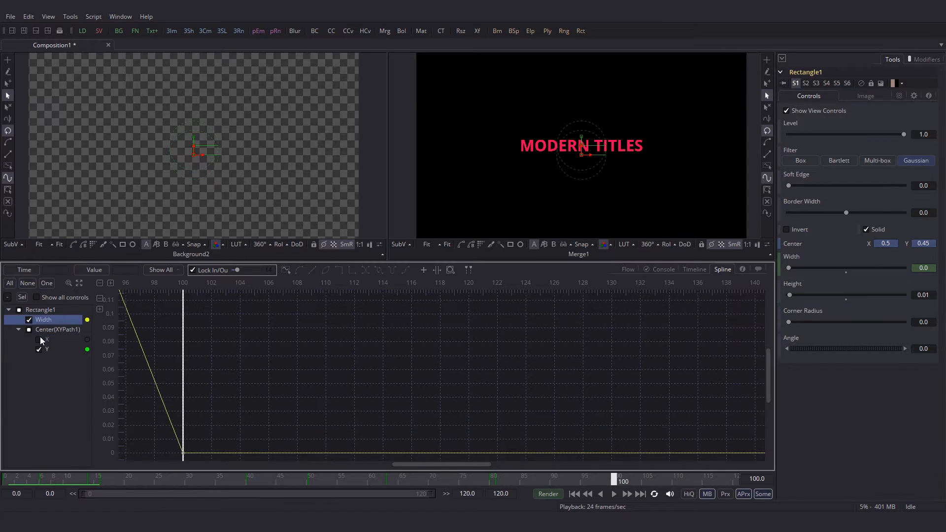
{"action": "left_click", "coordinate": [40, 350]}
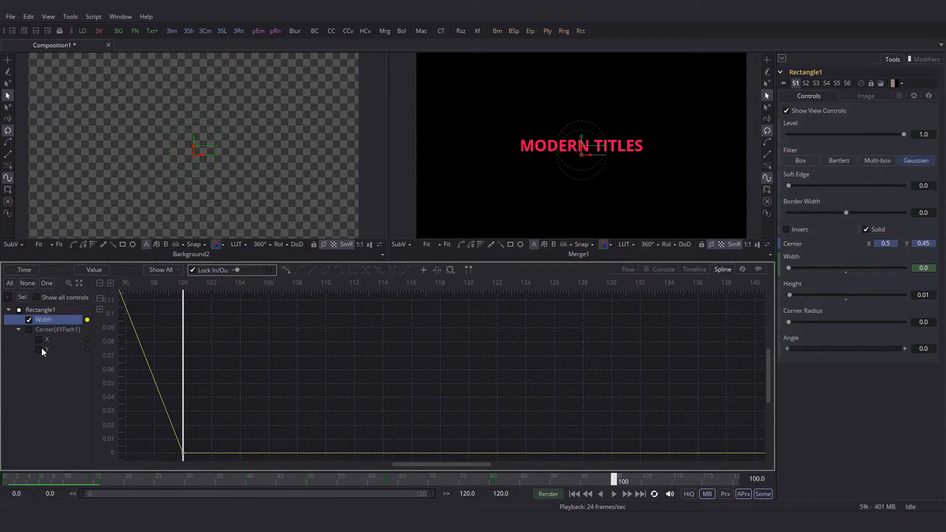
{"action": "left_click", "coordinate": [78, 284]}
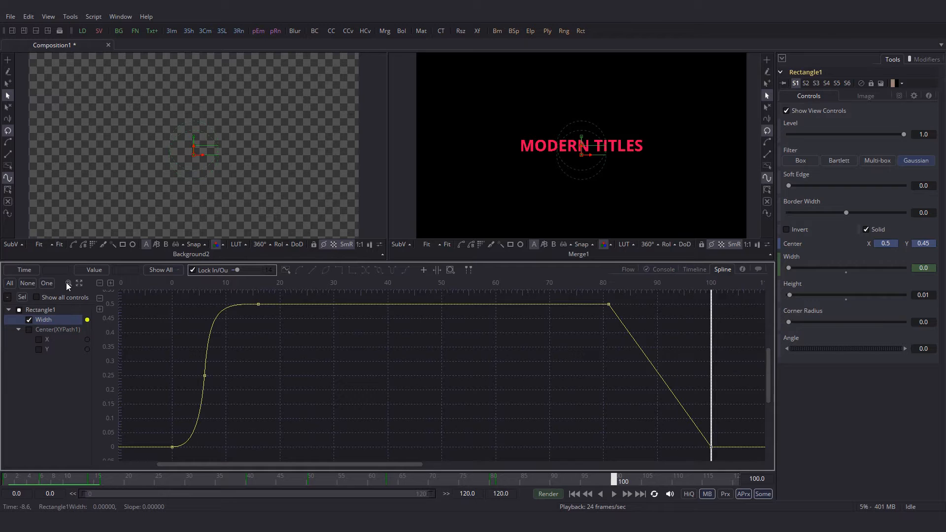
{"action": "left_click_drag", "start_coordinate": [597, 297], "coordinate": [723, 451]}
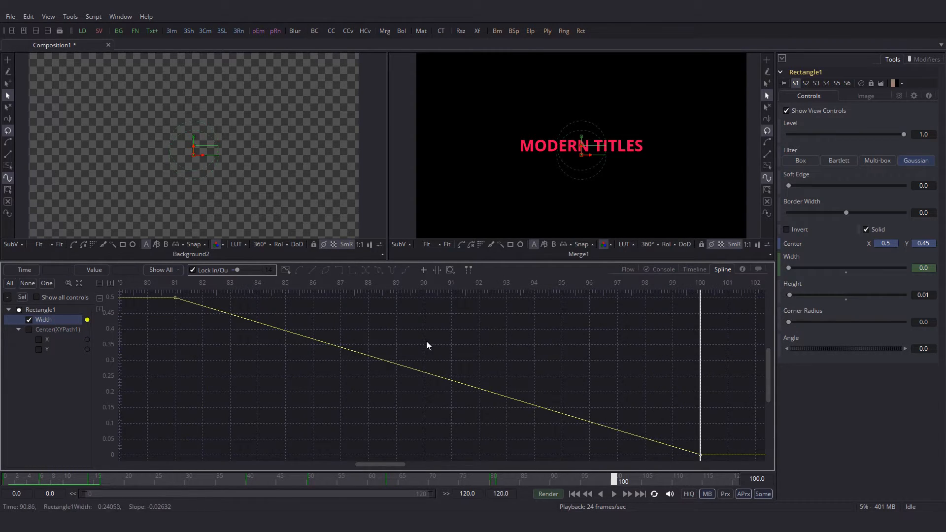
{"action": "key", "text": "ctrl+a"}
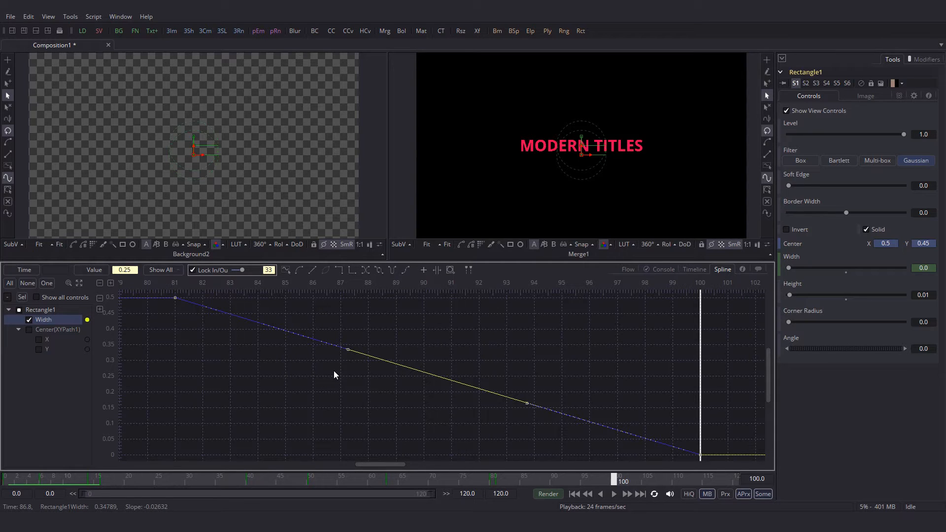
{"action": "key", "text": "s"}
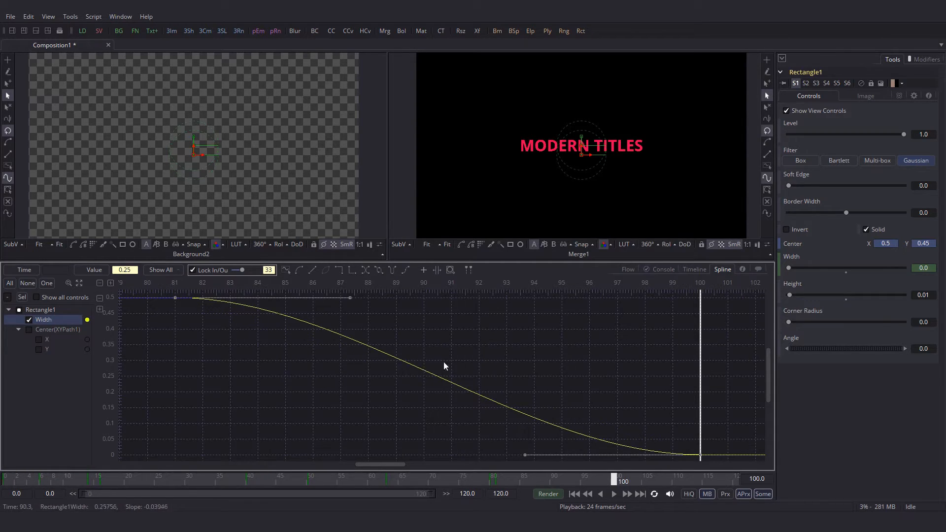
Add a keyframe at frame 91 on the falling Width curve and shift it three frames earlier to frame 88.
{"action": "left_click_drag", "start_coordinate": [699, 355], "coordinate": [444, 365]}
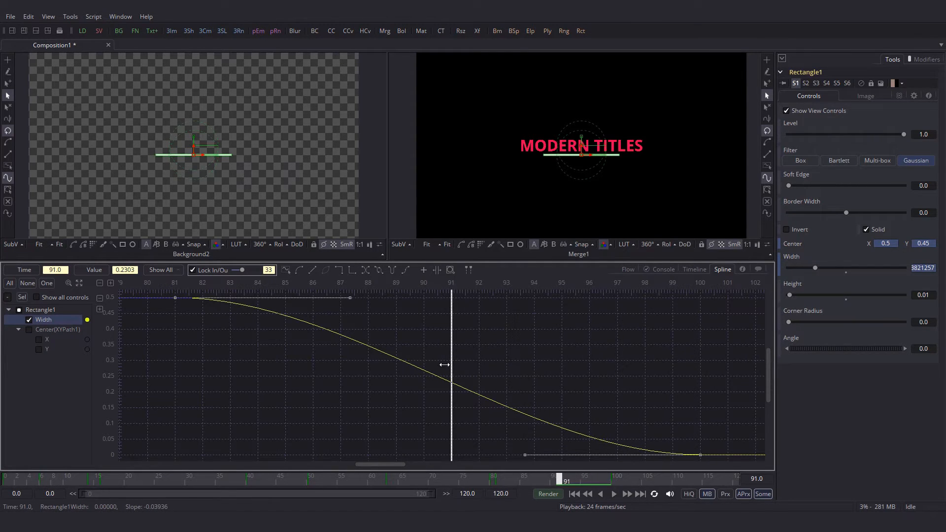
{"action": "left_click", "coordinate": [471, 361]}
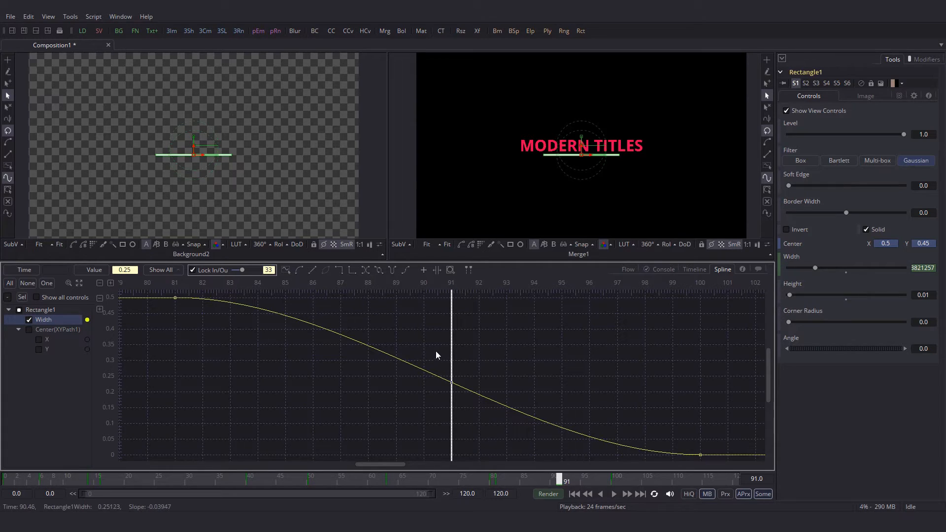
{"action": "left_click_drag", "start_coordinate": [430, 350], "coordinate": [500, 392]}
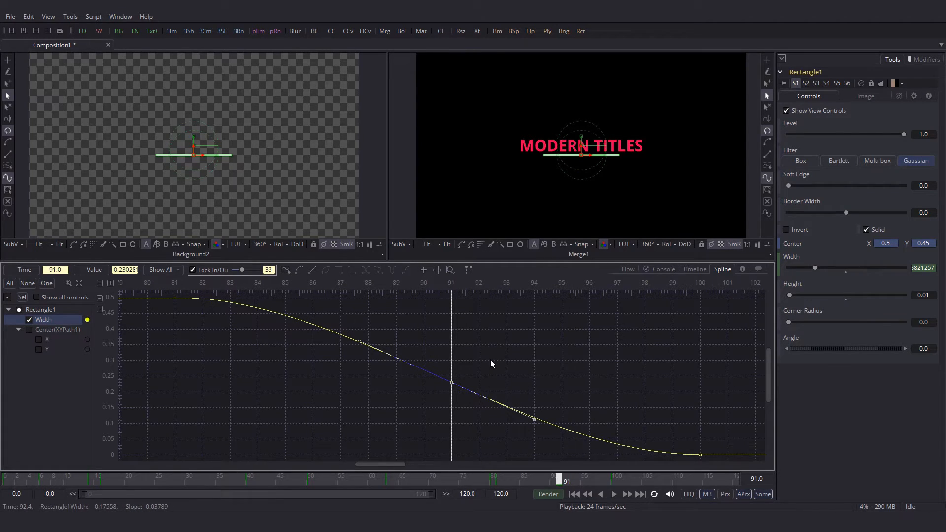
{"action": "key", "text": "Left"}
{"action": "key", "text": "Left"}
{"action": "key", "text": "Left"}
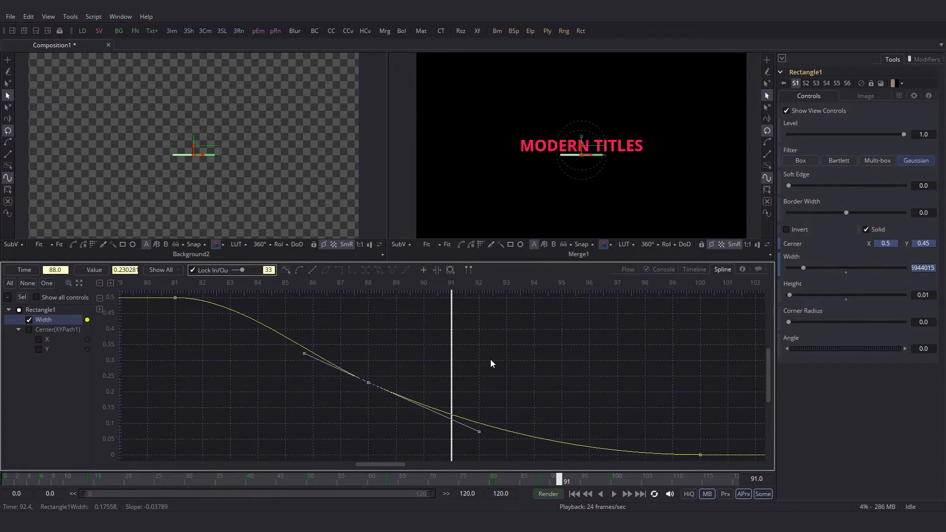
Steepen the handles of the Width keyframe at frame 88 without letting the curve dip below zero.
{"action": "left_click_drag", "start_coordinate": [304, 355], "coordinate": [330, 301]}
{"action": "left_click_drag", "start_coordinate": [424, 422], "coordinate": [427, 380]}
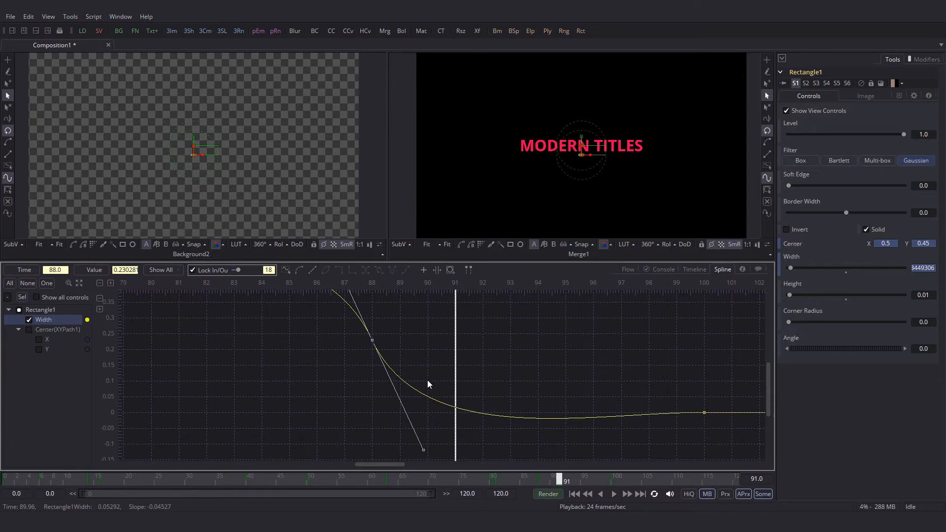
{"action": "left_click_drag", "start_coordinate": [423, 450], "coordinate": [404, 416]}
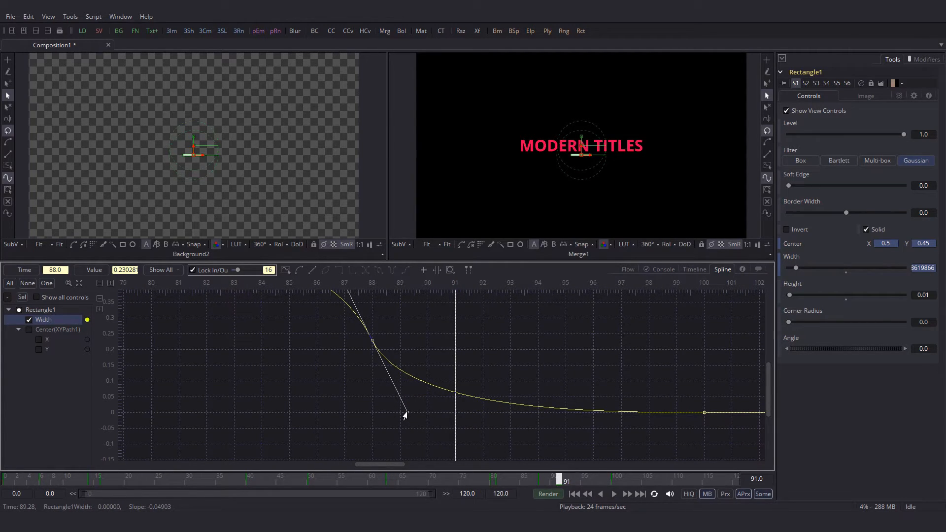
{"action": "left_click_drag", "start_coordinate": [404, 416], "coordinate": [406, 414]}
{"action": "left_click_drag", "start_coordinate": [496, 339], "coordinate": [505, 392]}
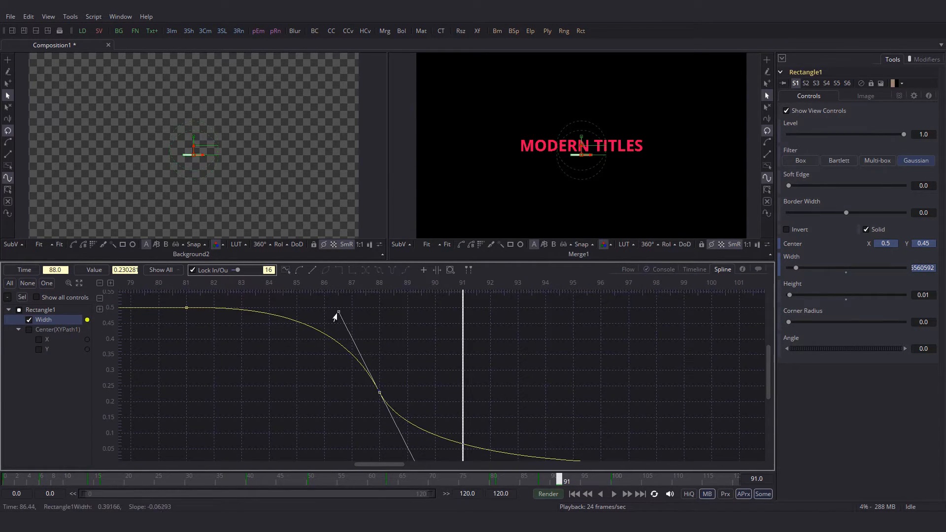
Set the ease of the Width keyframe at frame 100 to 70.
{"action": "left_click_drag", "start_coordinate": [617, 410], "coordinate": [558, 364]}
{"action": "left_click_drag", "start_coordinate": [606, 384], "coordinate": [714, 454]}
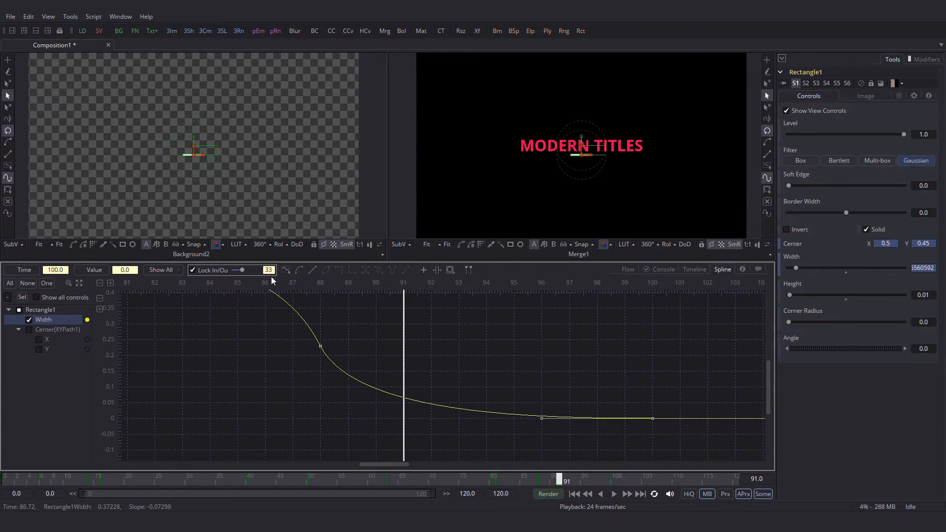
{"action": "type", "text": "70"}
{"action": "key", "text": "Return"}
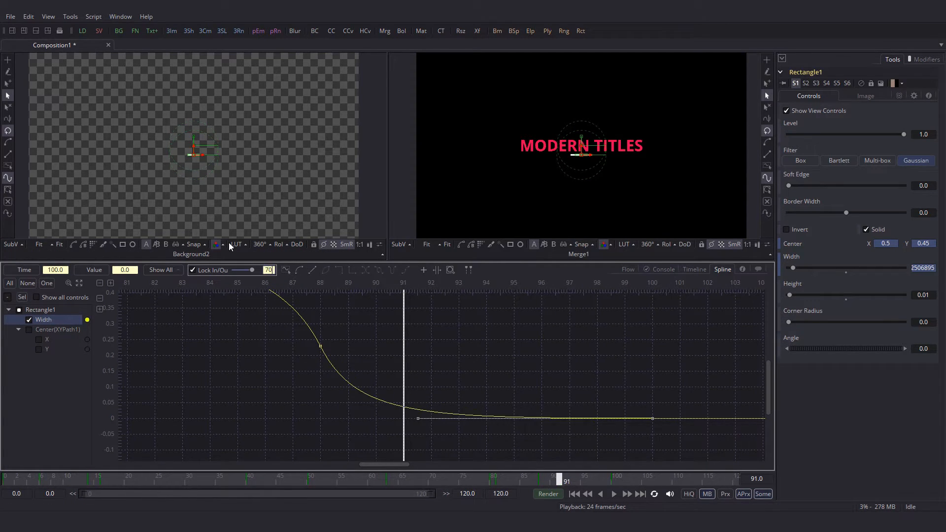
Return to the node flow and play the animation from frame 56 to check the line moving down and shrinking.
{"action": "left_click", "coordinate": [628, 269]}
{"action": "left_click", "coordinate": [346, 478]}
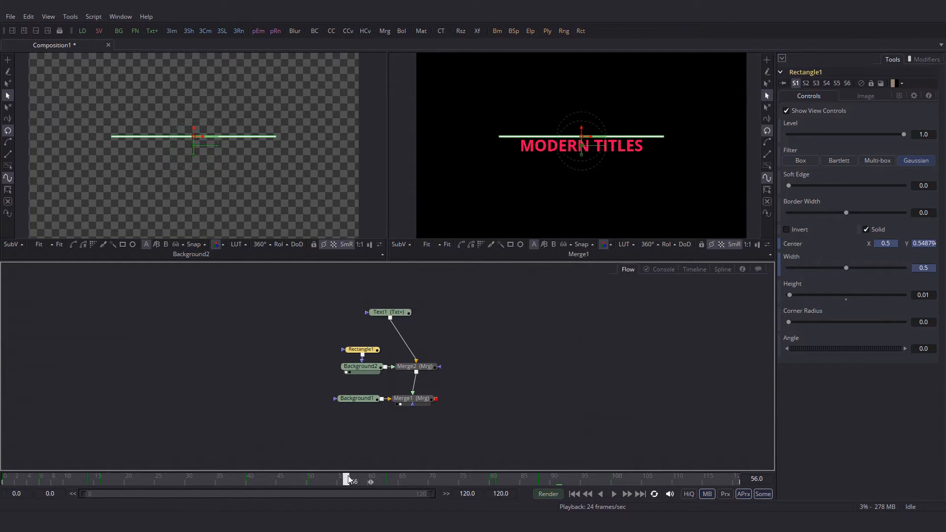
{"action": "left_click", "coordinate": [613, 493]}
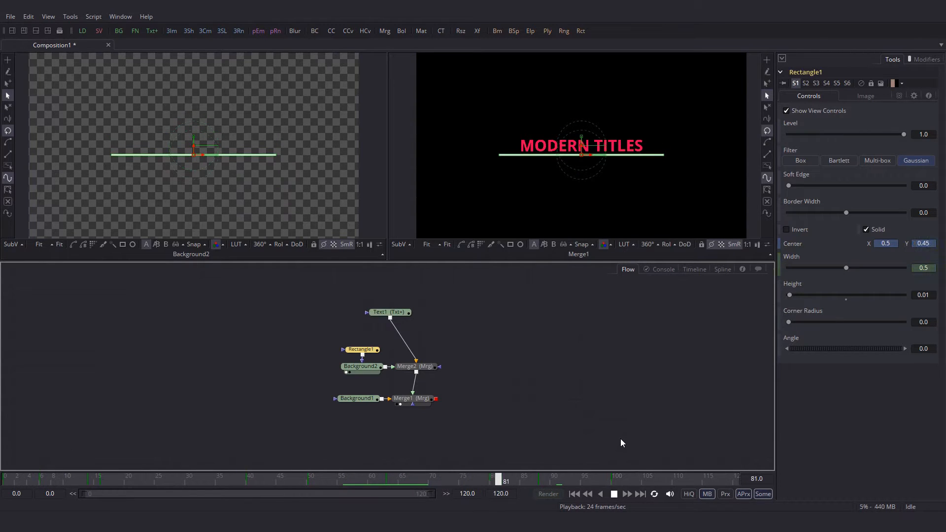
{"action": "left_click", "coordinate": [613, 297]}
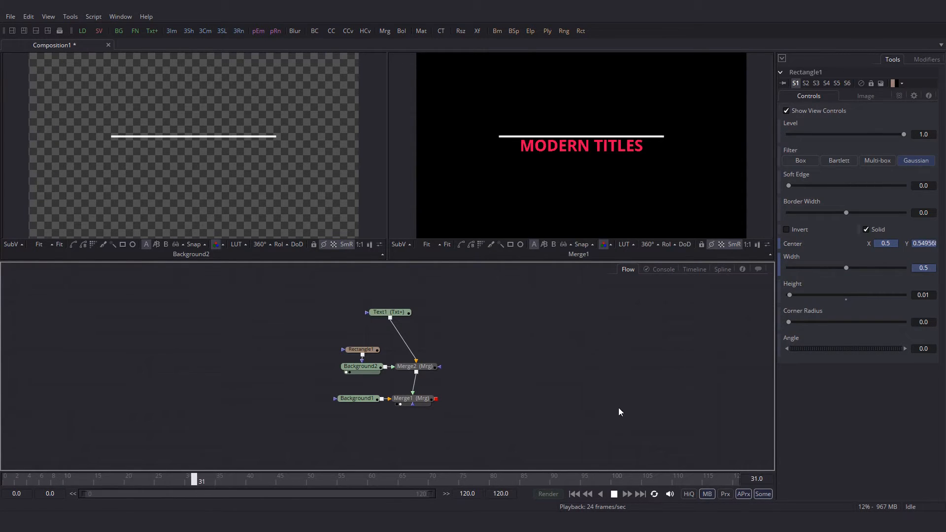
{"action": "left_click", "coordinate": [614, 497]}
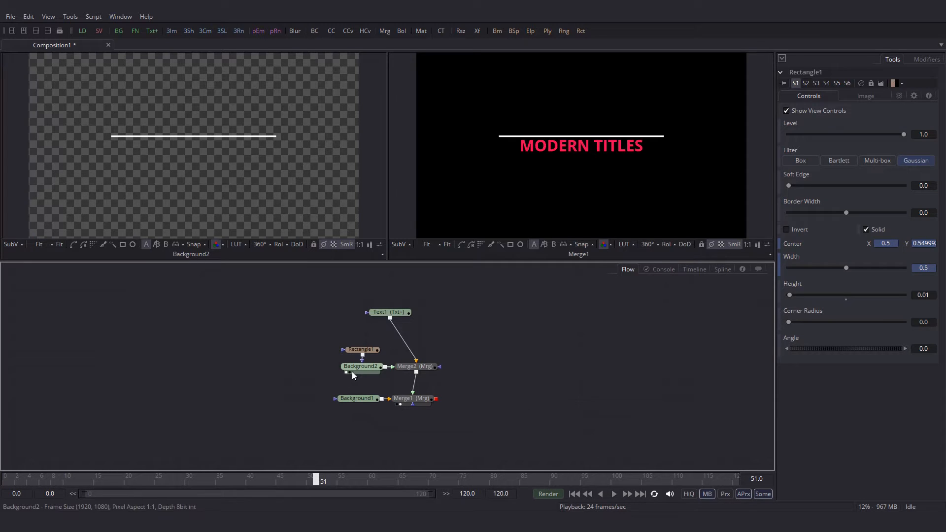
Move the Text1 node directly above Merge2, check the Rectangle1 node, and reselect Text1.
{"action": "left_click_drag", "start_coordinate": [397, 313], "coordinate": [427, 315]}
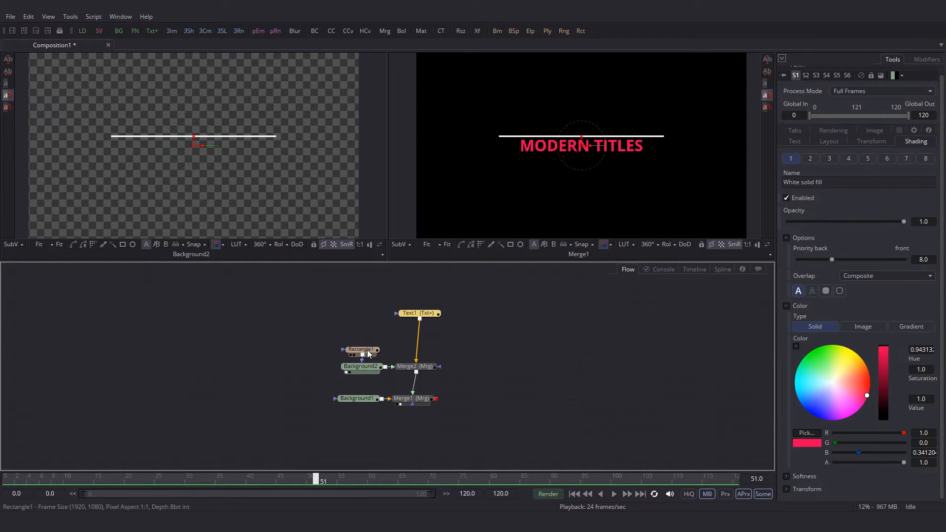
{"action": "left_click", "coordinate": [367, 351]}
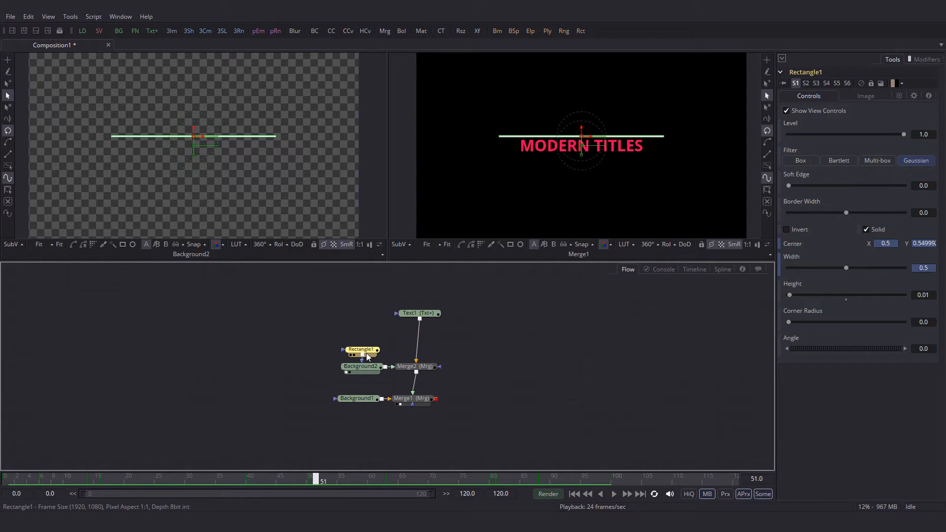
{"action": "left_click", "coordinate": [412, 314]}
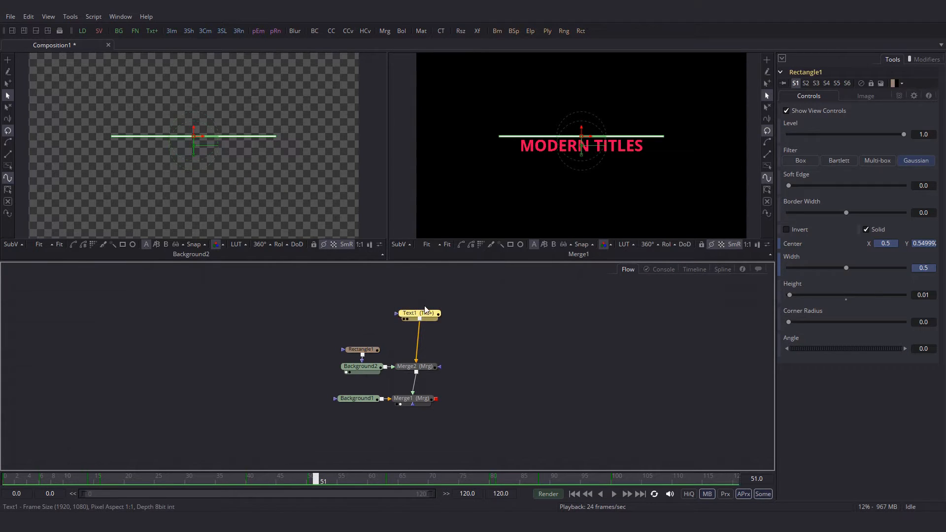
Paste the copied rectangle mask onto the Text1 node and set its height to 0.1.
{"action": "key", "text": "ctrl+v"}
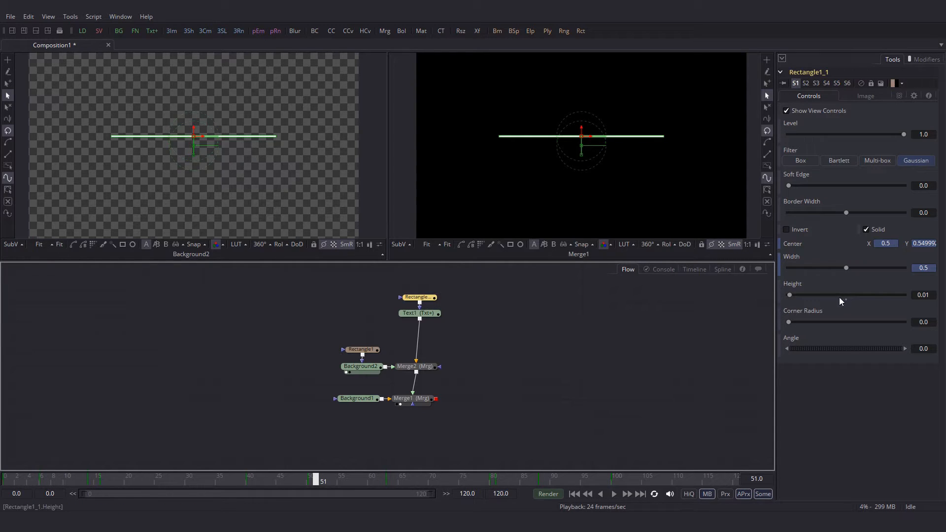
{"action": "left_click", "coordinate": [922, 294]}
{"action": "type", "text": "0.1"}
{"action": "key", "text": "Tab"}
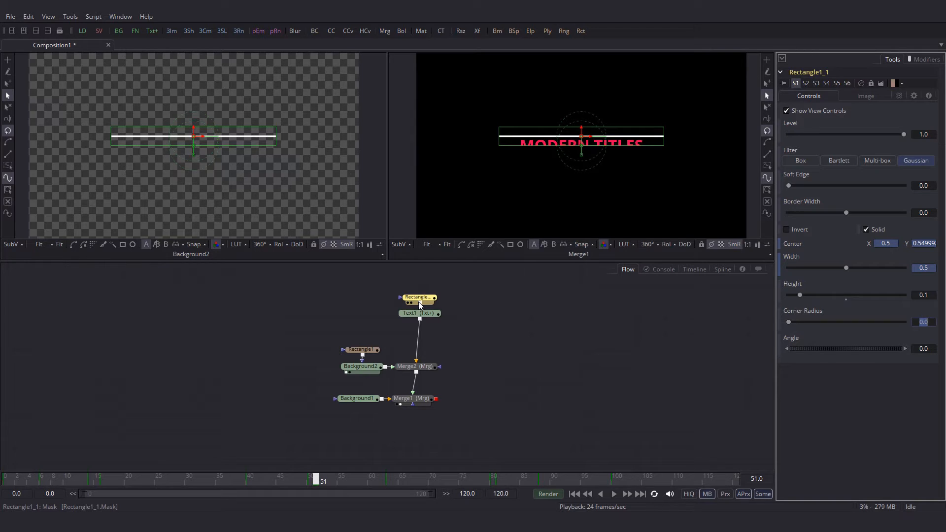
Show only the Center Y curve of Rectangle1_1 in the Spline editor, fitted to the view.
{"action": "left_click", "coordinate": [724, 269]}
{"action": "left_click", "coordinate": [26, 298]}
{"action": "left_click", "coordinate": [28, 348]}
{"action": "left_click", "coordinate": [39, 329]}
{"action": "left_click", "coordinate": [78, 283]}
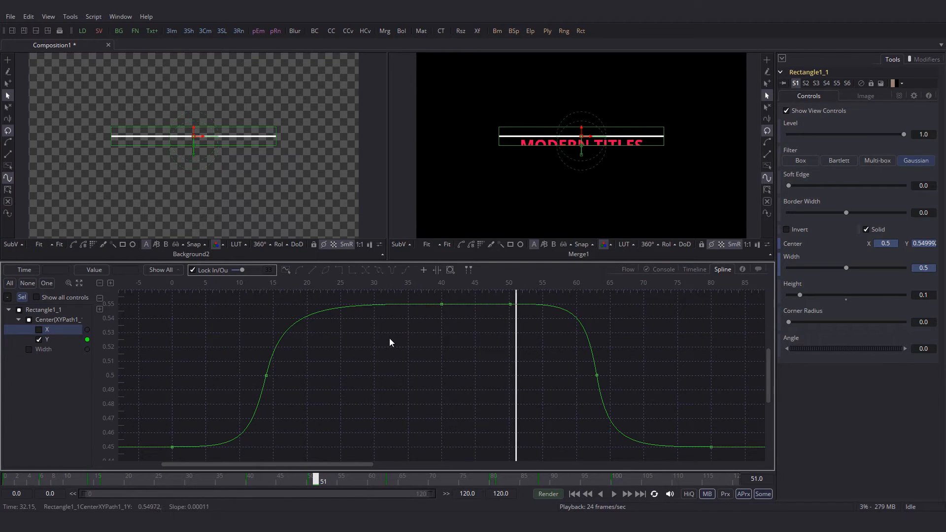
Shift all Center Y keyframes of Rectangle1_1 down together until the curve's upper level is 0.5.
{"action": "key", "text": "ctrl+a"}
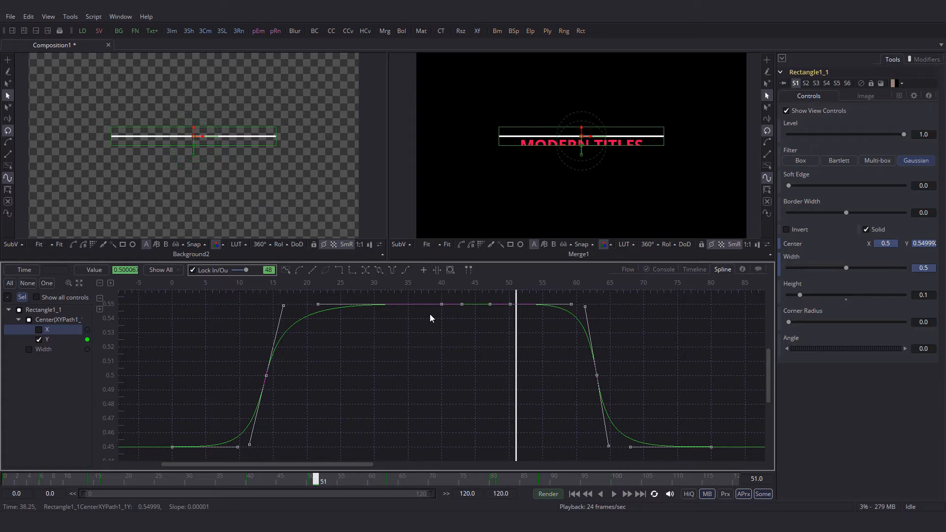
{"action": "key", "text": "Down"}
{"action": "key", "text": "Down"}
{"action": "key", "text": "Down"}
{"action": "key", "text": "Down"}
{"action": "key", "text": "Down"}
{"action": "key", "text": "Down"}
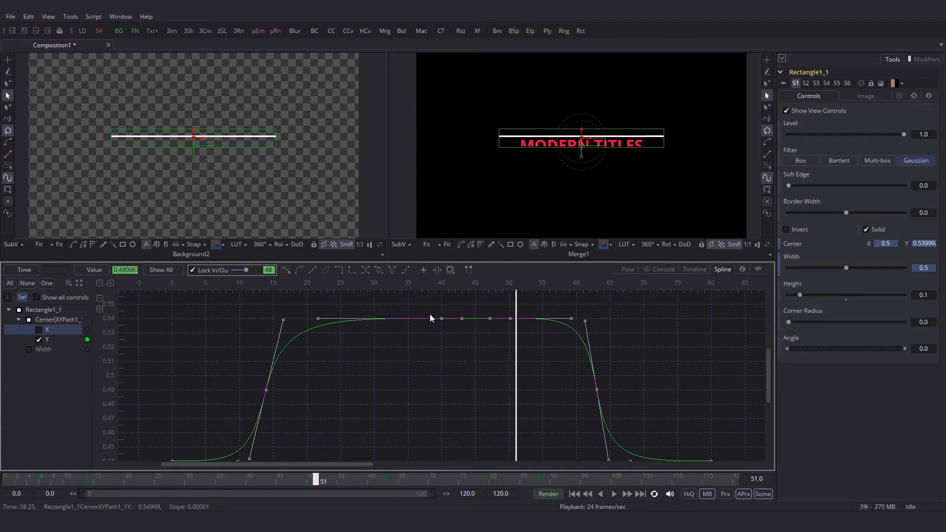
{"action": "key", "text": "Down"}
{"action": "key", "text": "Down"}
{"action": "key", "text": "Down"}
{"action": "key", "text": "Down"}
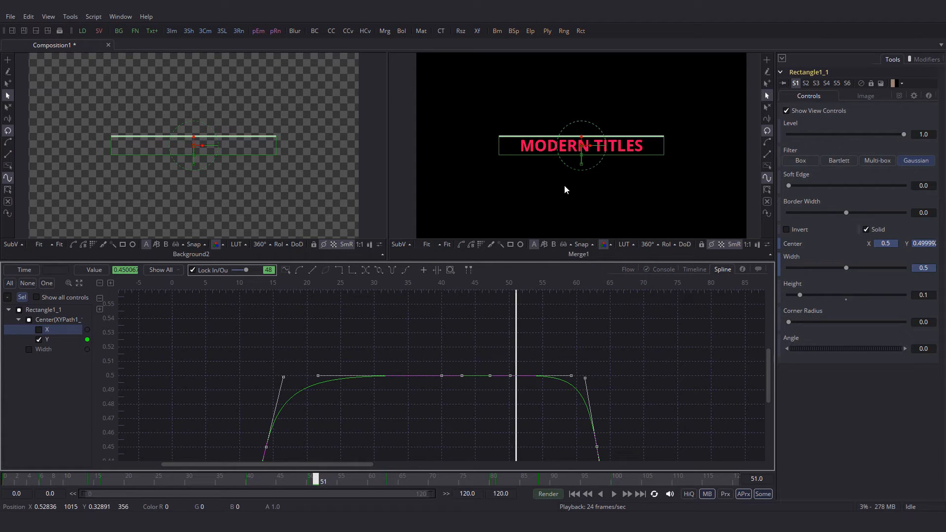
Nudge the Rectangle1_1 mask slightly down at frame 51, to a Center Y of about 0.497.
{"action": "scroll", "coordinate": [540, 196], "scroll_direction": "up", "scroll_amount": 3}
{"action": "scroll", "coordinate": [571, 154], "scroll_direction": "up", "scroll_amount": 2}
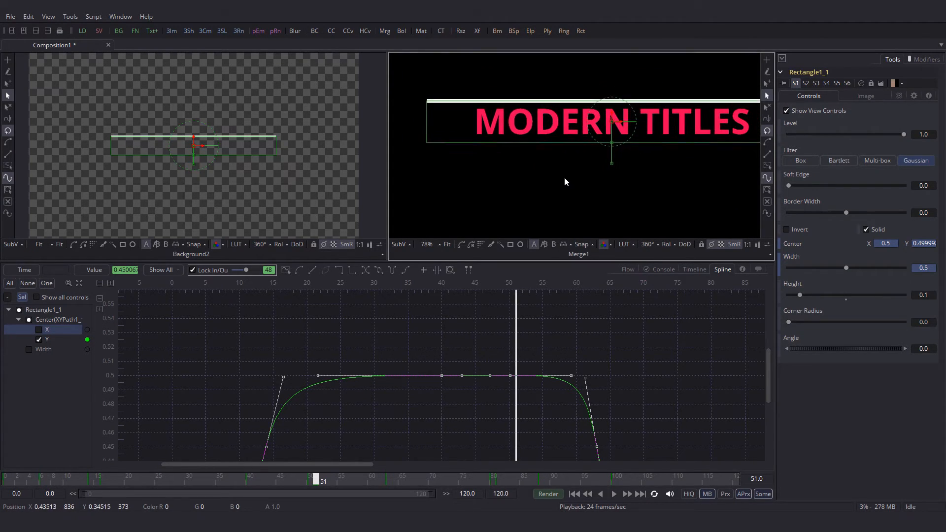
{"action": "key", "text": "Down"}
{"action": "key", "text": "Down"}
{"action": "key", "text": "Down"}
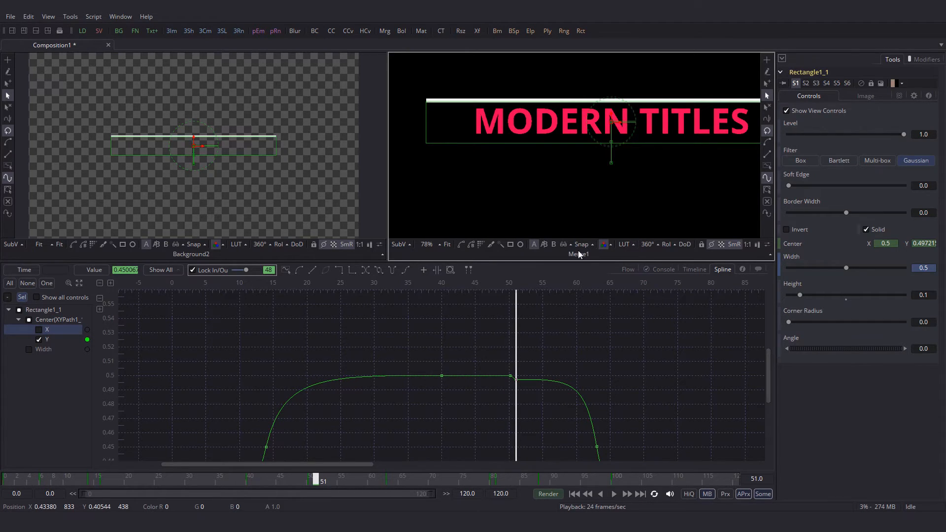
Return to the node flow, play the animation from frame 0, and scrub to frame 62 to check the text mask.
{"action": "left_click", "coordinate": [626, 269]}
{"action": "left_click", "coordinate": [606, 299]}
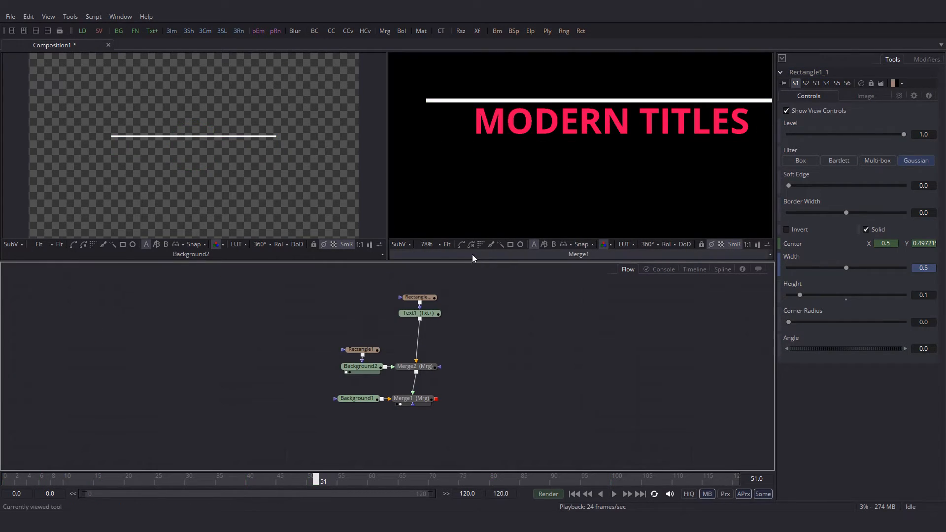
{"action": "left_click", "coordinate": [445, 243]}
{"action": "left_click", "coordinate": [2, 476]}
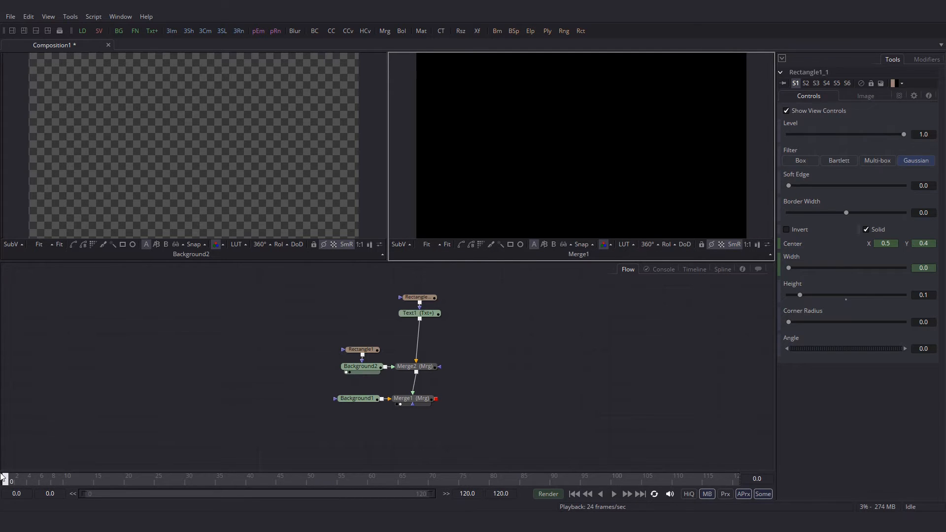
{"action": "left_click", "coordinate": [613, 494]}
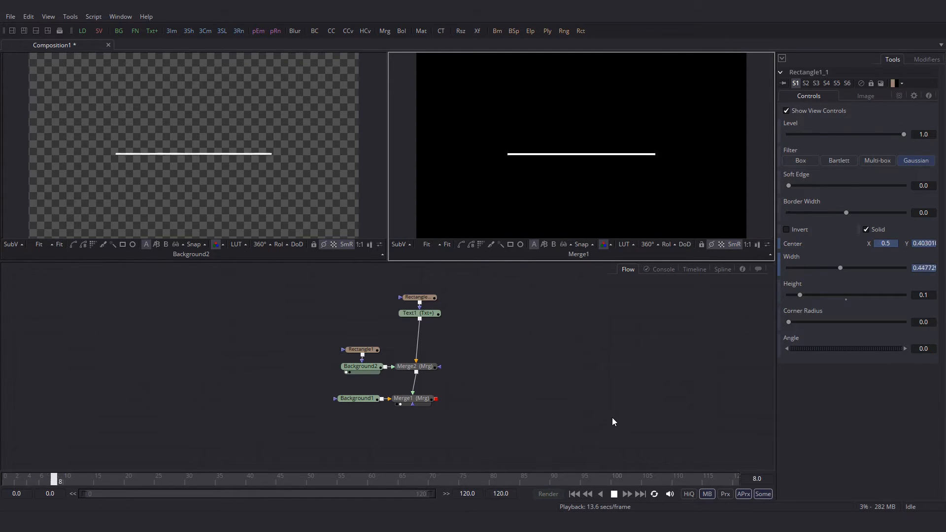
{"action": "left_click", "coordinate": [613, 494]}
{"action": "left_click_drag", "start_coordinate": [36, 481], "coordinate": [383, 481]}
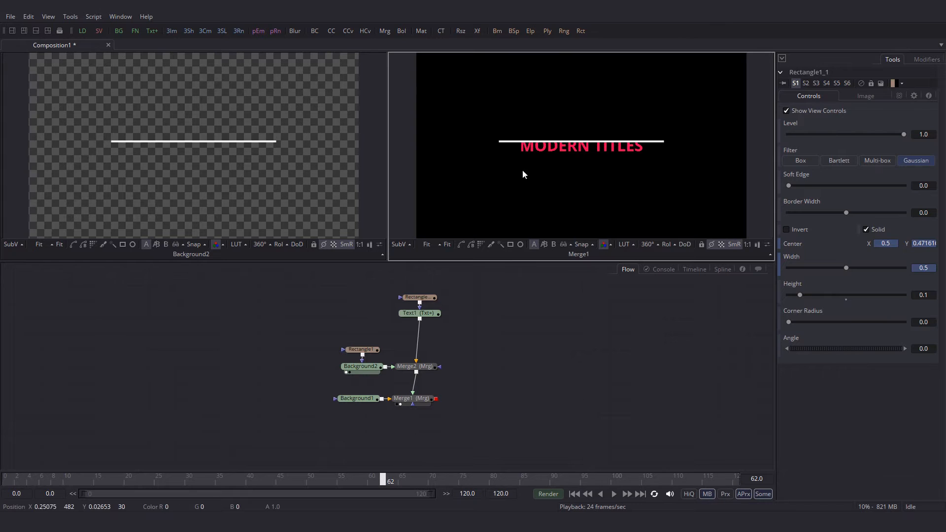
Duplicate Text1 with its rectangle mask, merge the copy over Text1, and place the copied nodes beside the originals.
{"action": "left_click_drag", "start_coordinate": [391, 288], "coordinate": [443, 318]}
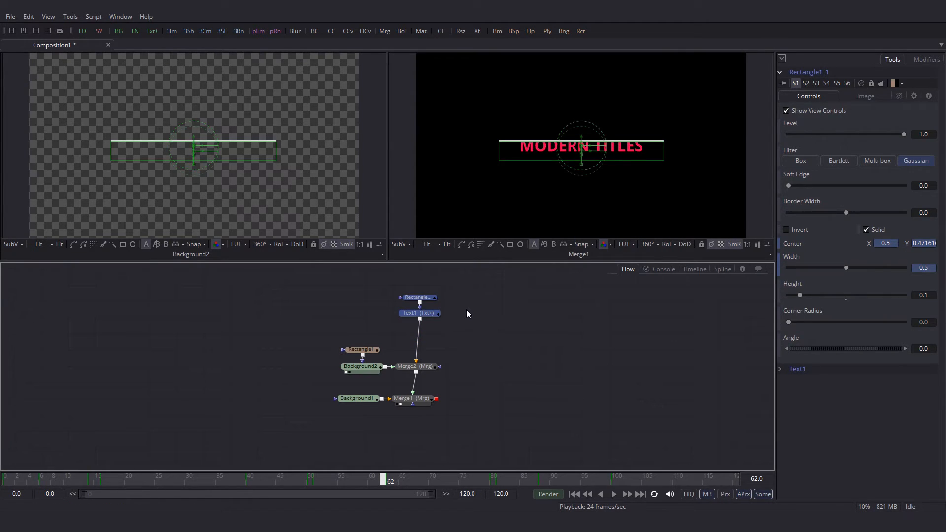
{"action": "left_click", "coordinate": [467, 310]}
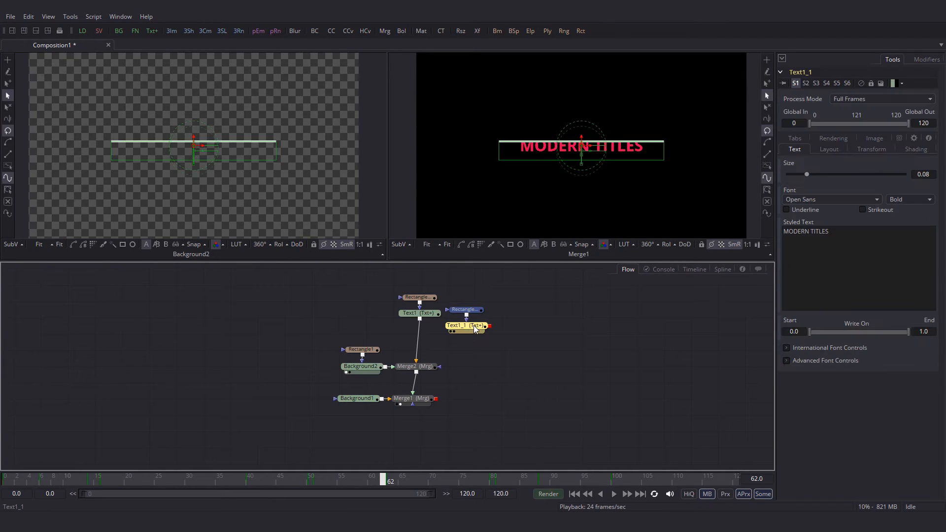
{"action": "left_click_drag", "start_coordinate": [474, 325], "coordinate": [421, 318]}
{"action": "left_click_drag", "start_coordinate": [492, 315], "coordinate": [426, 339]}
{"action": "left_click_drag", "start_coordinate": [537, 309], "coordinate": [485, 319]}
Change the styled text of the Text1_1 node to CLEAN DESIGN.
{"action": "left_click", "coordinate": [506, 318]}
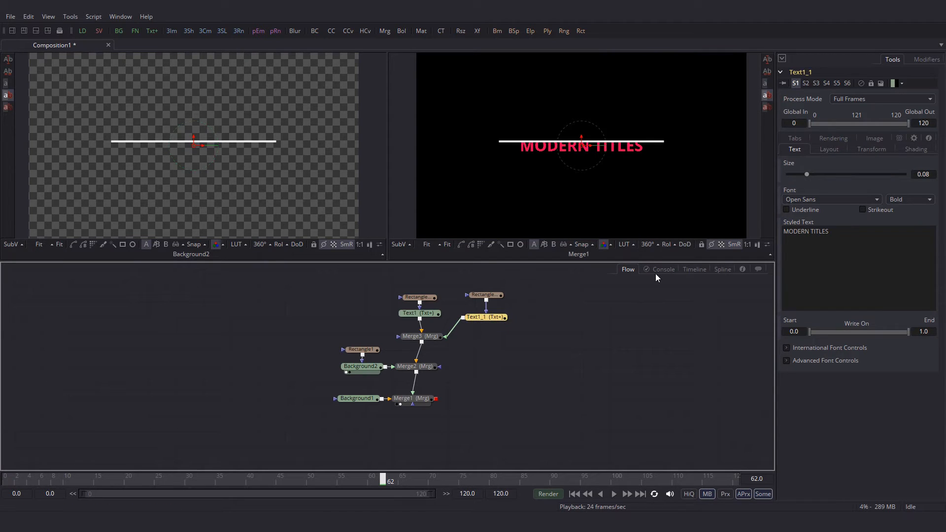
{"action": "type", "text": "CLEAN"}
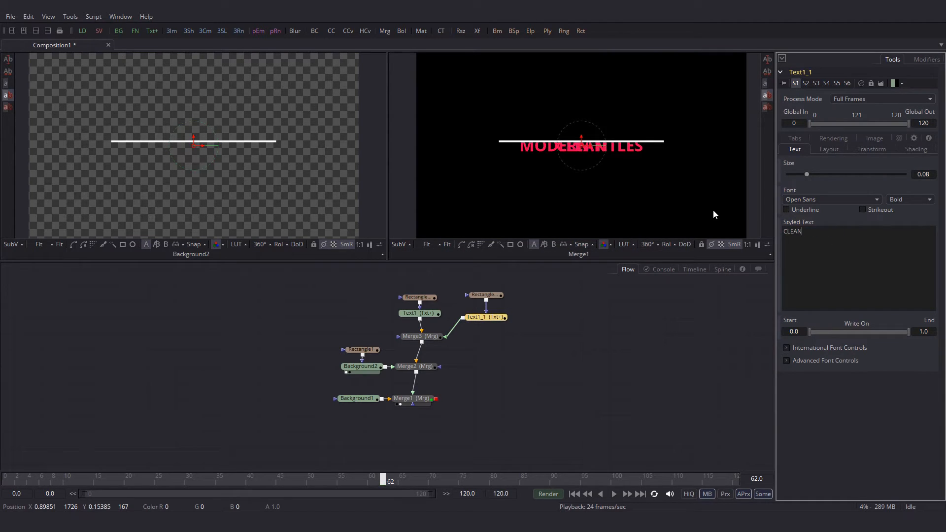
{"action": "type", "text": " DESIGN"}
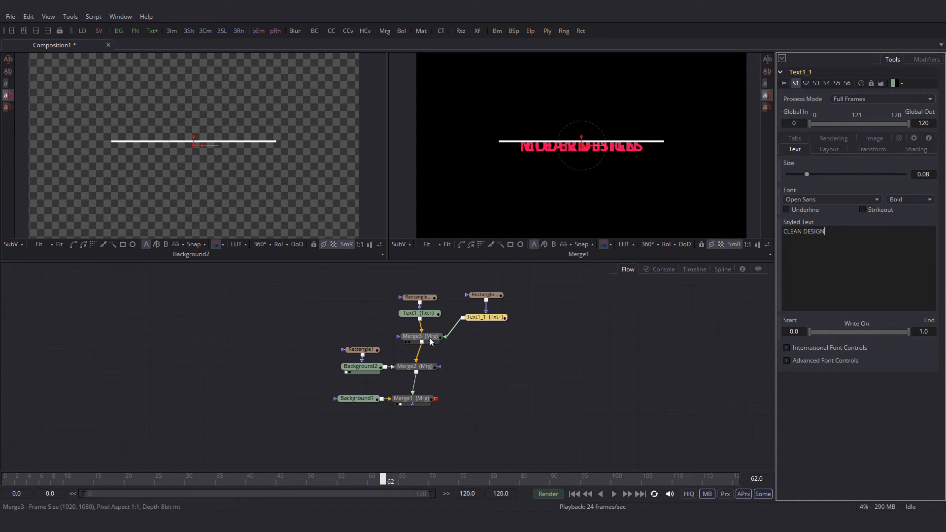
Keyframe the Merge3 blend at 0.0 on frame 50 and 1.0 on frame 51, and check the switch between them.
{"action": "left_click", "coordinate": [310, 478]}
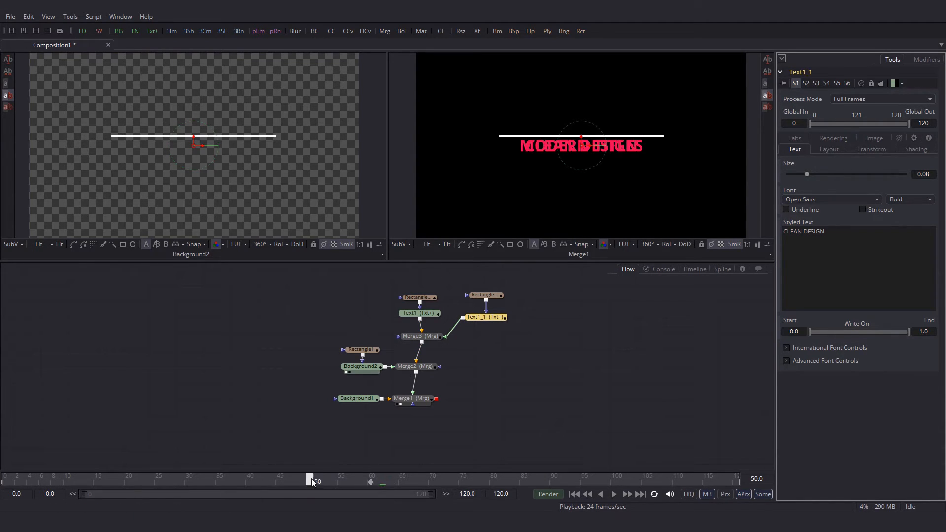
{"action": "left_click", "coordinate": [443, 338]}
{"action": "left_click_drag", "start_coordinate": [903, 307], "coordinate": [903, 307]}
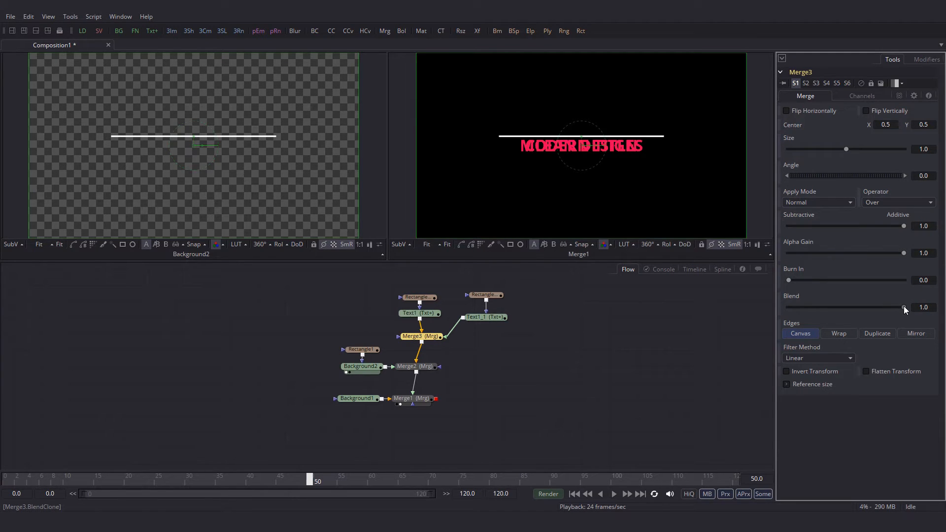
{"action": "left_click_drag", "start_coordinate": [903, 305], "coordinate": [682, 309]}
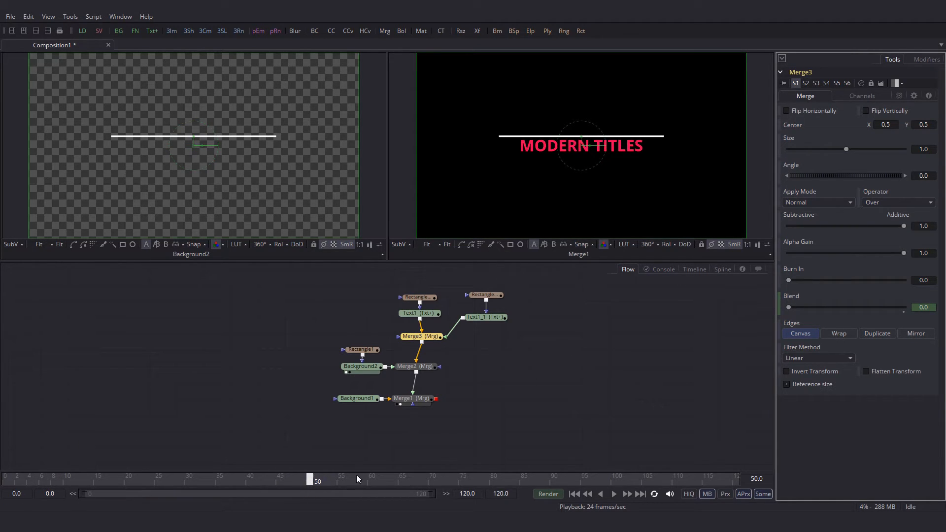
{"action": "left_click", "coordinate": [318, 482]}
{"action": "left_click_drag", "start_coordinate": [788, 309], "coordinate": [908, 298]}
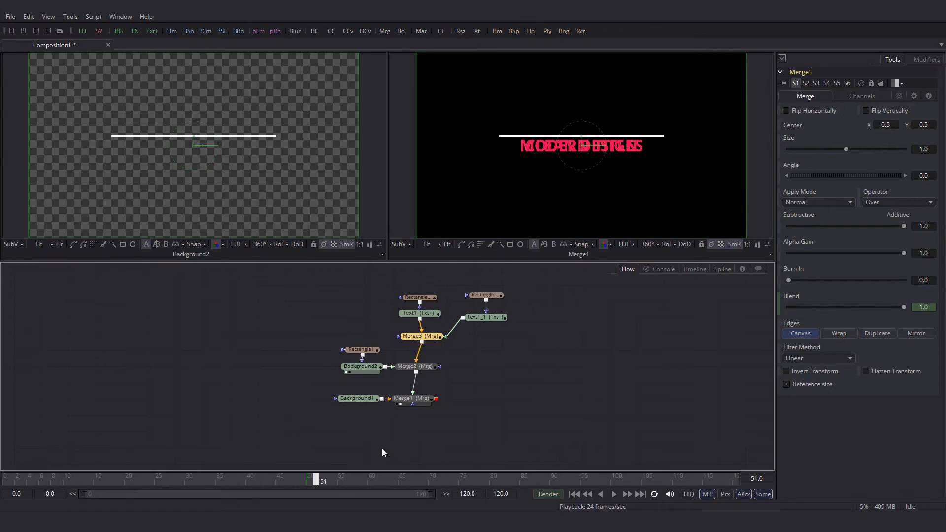
{"action": "mouse_move", "coordinate": [317, 481]}
{"action": "left_mouse_down"}
{"action": "mouse_move", "coordinate": [212, 478]}
{"action": "mouse_move", "coordinate": [326, 481]}
{"action": "mouse_move", "coordinate": [310, 482]}
{"action": "left_mouse_up"}
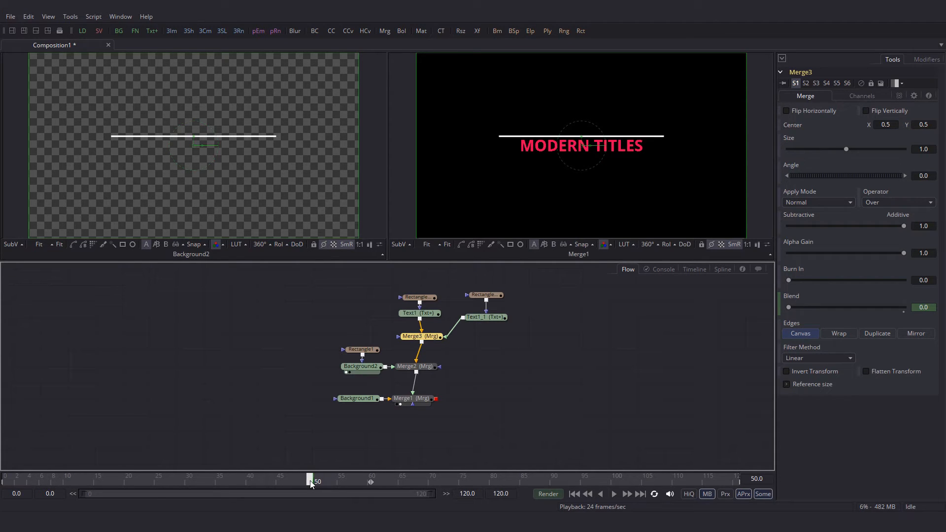
Isolate the Center Y curve of Rectangle1_1_1 in the Spline editor and delete its keyframe at frame 51.
{"action": "left_click", "coordinate": [491, 294]}
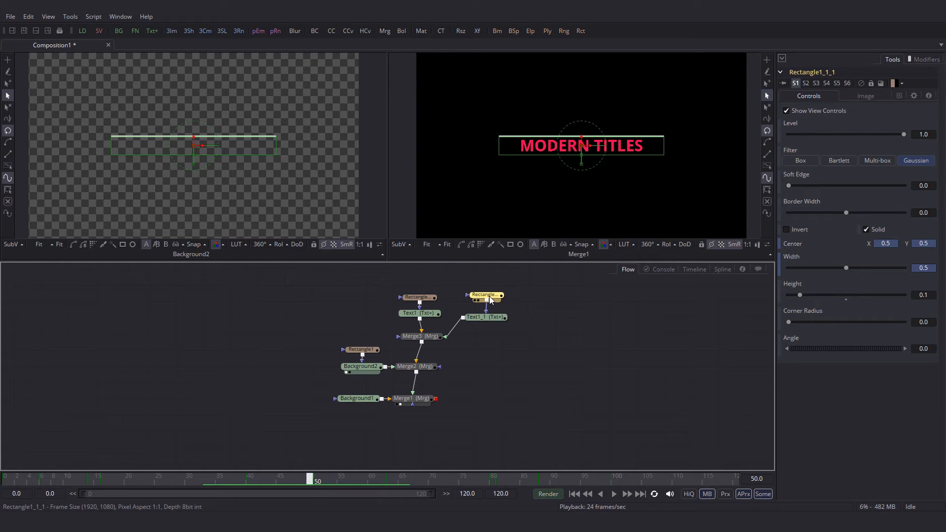
{"action": "mouse_move", "coordinate": [490, 296]}
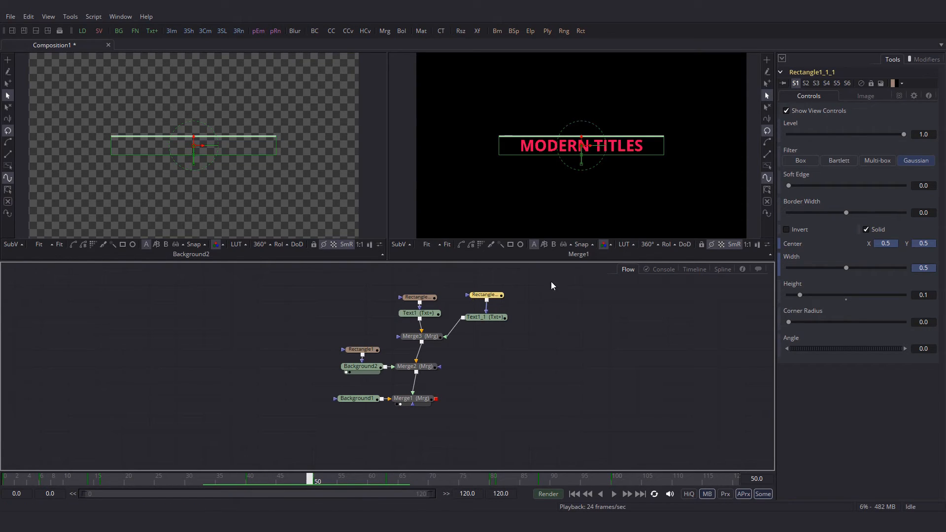
{"action": "left_click", "coordinate": [722, 269]}
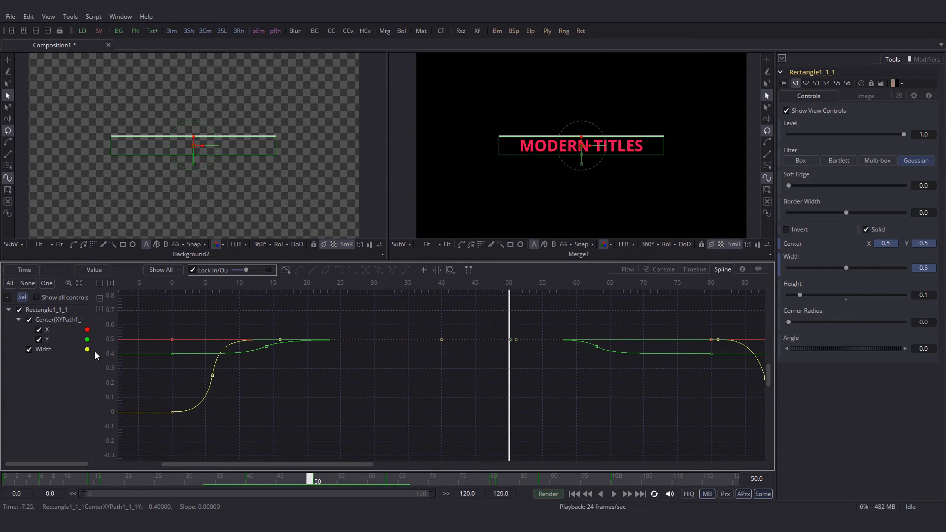
{"action": "left_click", "coordinate": [28, 349]}
{"action": "left_click", "coordinate": [39, 329]}
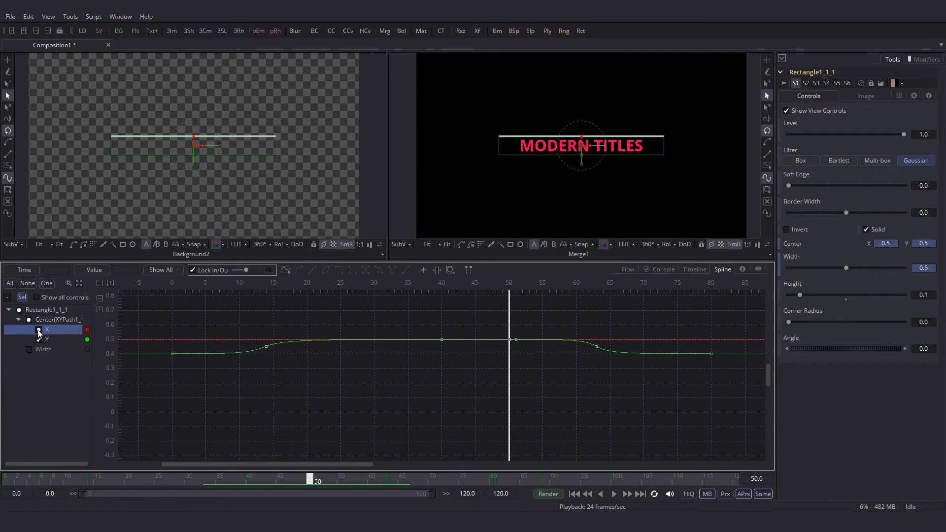
{"action": "left_click", "coordinate": [79, 283]}
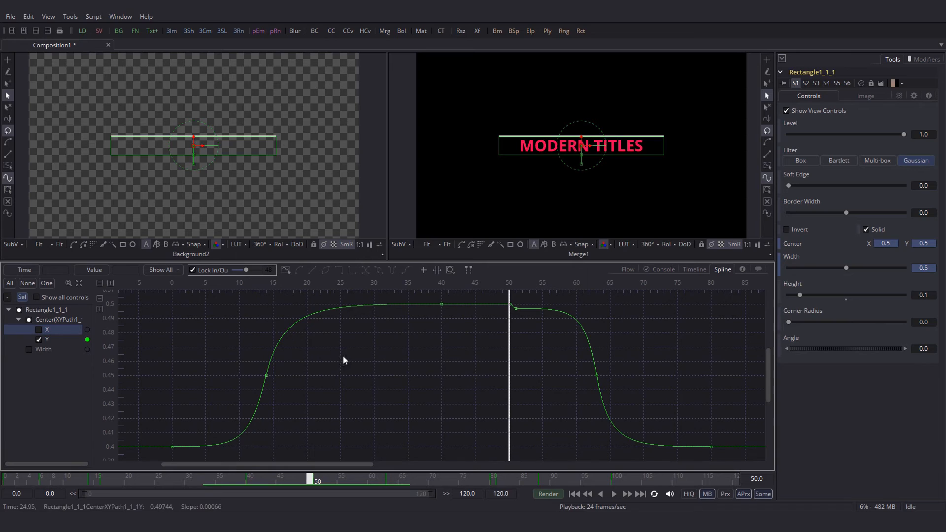
{"action": "left_click", "coordinate": [515, 308]}
{"action": "key", "text": "Delete"}
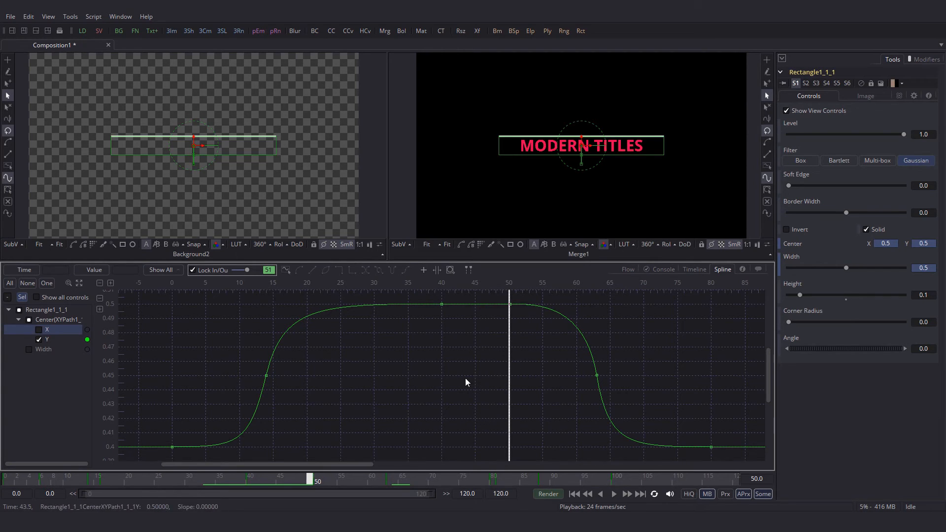
Shift all Center Y keyframes of Rectangle1_1_1 up together, from 0.495 at the lower level to 0.595 at the upper level.
{"action": "key", "text": "ctrl+a"}
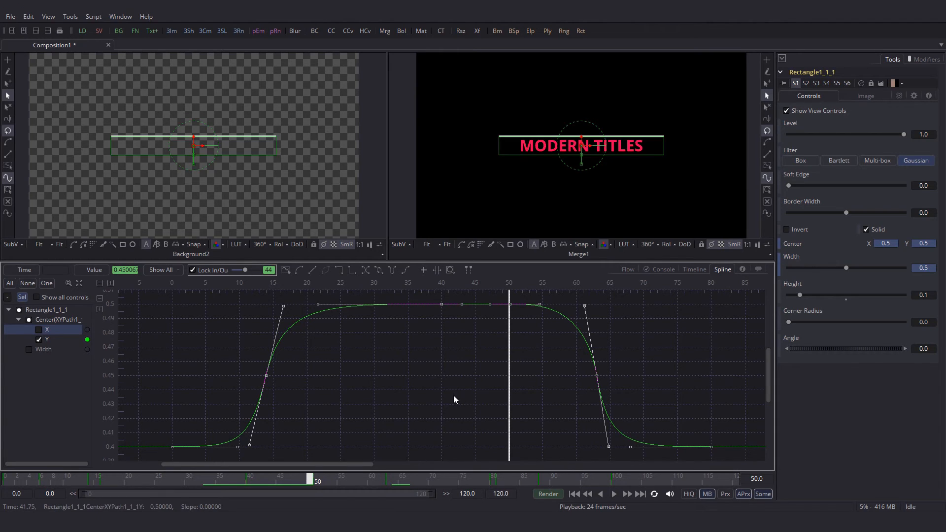
{"action": "key", "text": "Up"}
{"action": "key", "text": "Up"}
{"action": "key", "text": "Up"}
{"action": "key", "text": "Up"}
{"action": "key", "text": "Up"}
{"action": "key", "text": "Up"}
{"action": "key", "text": "Up"}
{"action": "key", "text": "Up"}
{"action": "key", "text": "Up"}
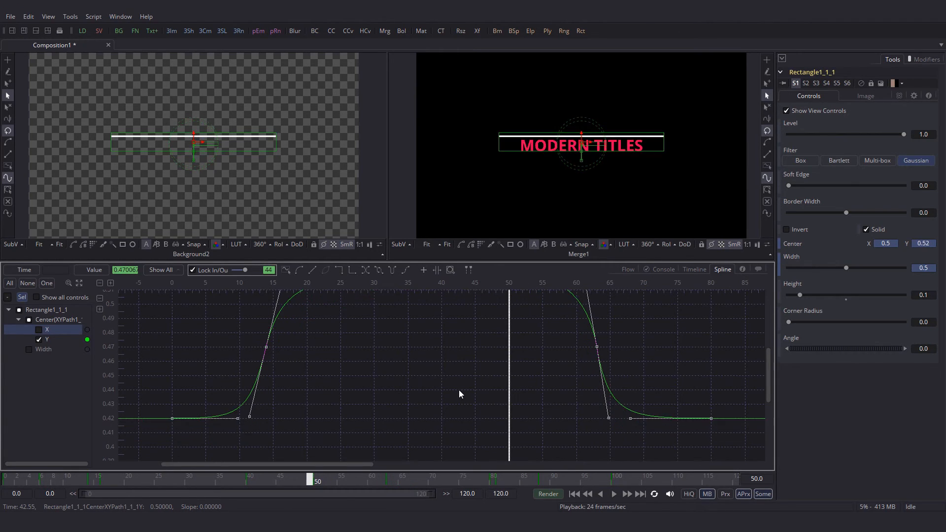
{"action": "key", "text": "Up"}
{"action": "key", "text": "Up"}
{"action": "key", "text": "Up"}
{"action": "key", "text": "Up"}
{"action": "key", "text": "Up"}
{"action": "key", "text": "Up"}
{"action": "key", "text": "Up"}
{"action": "key", "text": "Up"}
{"action": "key", "text": "Up"}
{"action": "key", "text": "Up"}
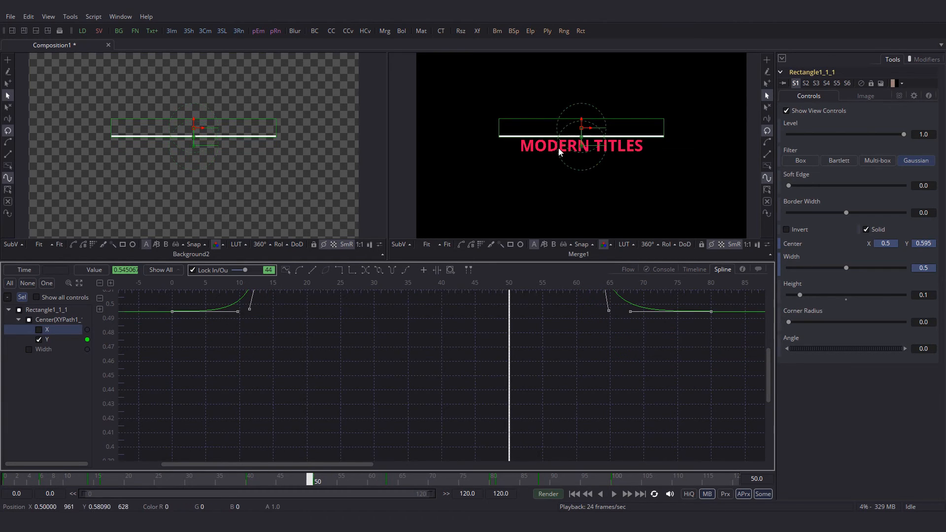
Nudge the Rectangle1_1_1 mask slightly up at frame 50, to a Center Y of about 0.602.
{"action": "left_click_drag", "start_coordinate": [500, 198], "coordinate": [480, 205]}
{"action": "scroll", "coordinate": [480, 204], "scroll_direction": "up", "scroll_amount": 5}
{"action": "left_click_drag", "start_coordinate": [531, 141], "coordinate": [471, 200]}
{"action": "key", "text": "Up"}
{"action": "key", "text": "Up"}
{"action": "key", "text": "Up"}
{"action": "key", "text": "Up"}
{"action": "key", "text": "Up"}
{"action": "key", "text": "Up"}
{"action": "key", "text": "Up"}
{"action": "key", "text": "Up"}
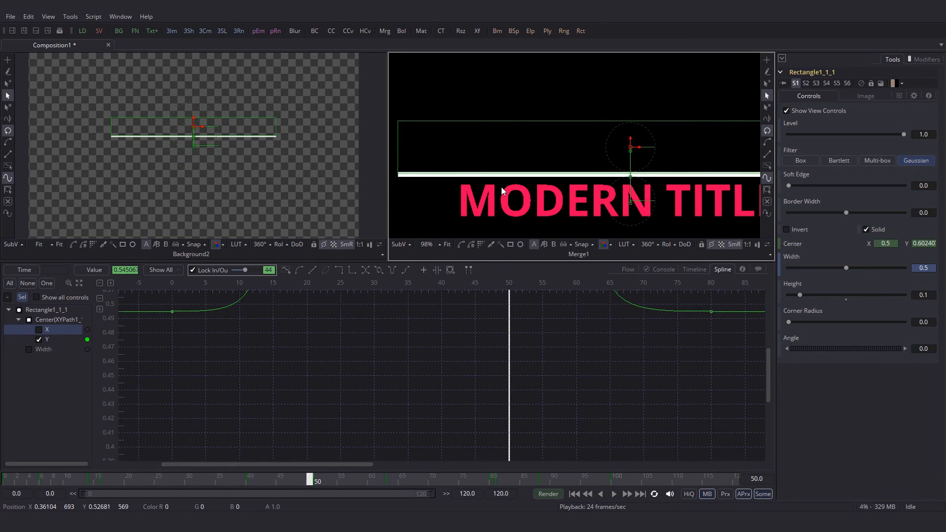
Fit the result view, return to the node flow, and play the animation from frame 0 to check both titles.
{"action": "left_click", "coordinate": [447, 245]}
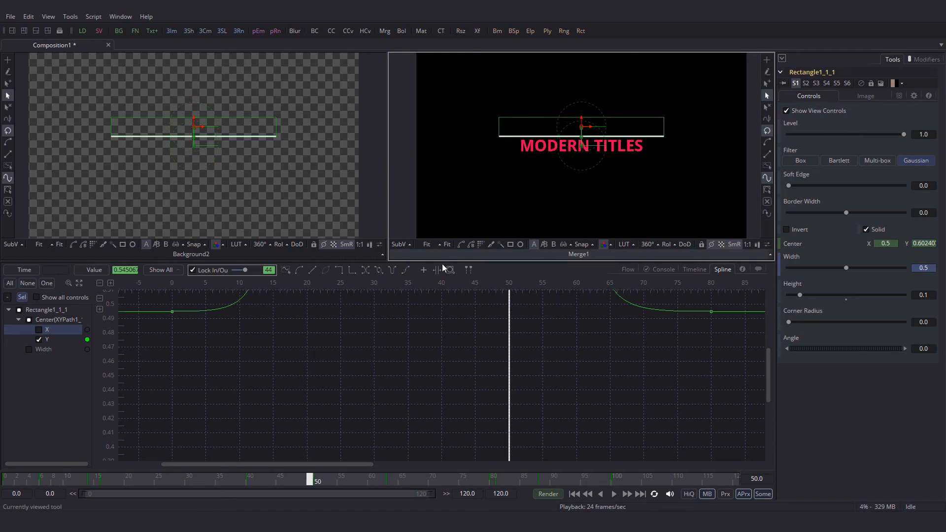
{"action": "left_click", "coordinate": [627, 269]}
{"action": "left_click", "coordinate": [549, 345]}
{"action": "left_click", "coordinate": [6, 477]}
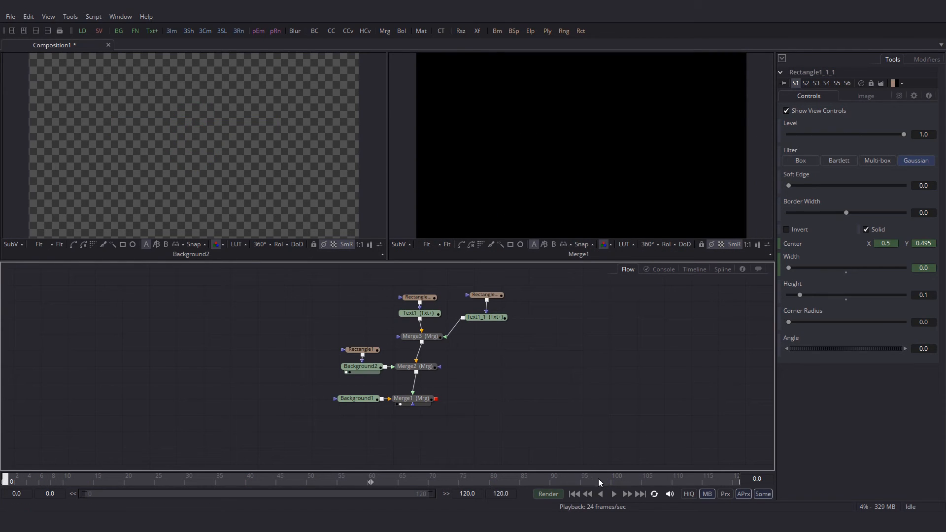
{"action": "left_click", "coordinate": [613, 494]}
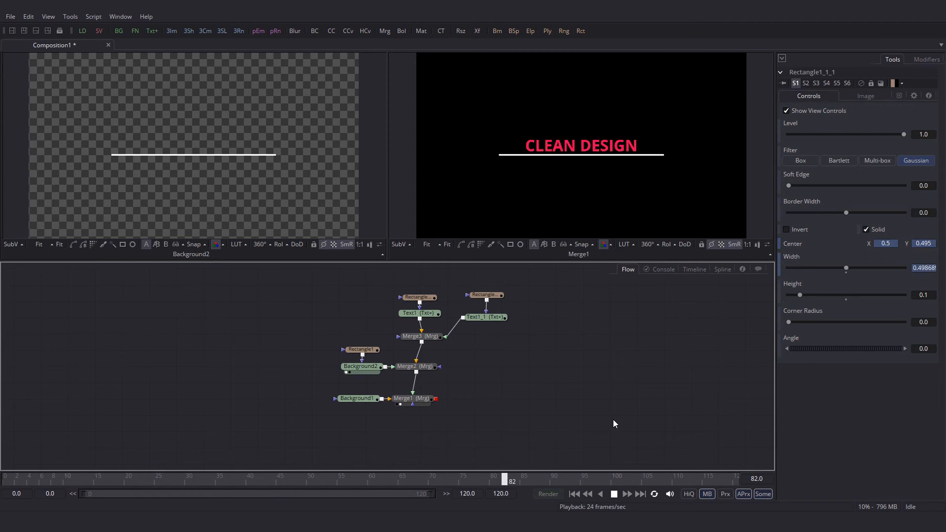
Stop playback, go to frame 88, and isolate and fit the Width curve of Rectangle1_1_1 in the Spline editor.
{"action": "left_click", "coordinate": [613, 493]}
{"action": "left_click", "coordinate": [488, 295]}
{"action": "mouse_move", "coordinate": [556, 482]}
{"action": "left_mouse_down"}
{"action": "mouse_move", "coordinate": [591, 481]}
{"action": "mouse_move", "coordinate": [543, 478]}
{"action": "left_mouse_up"}
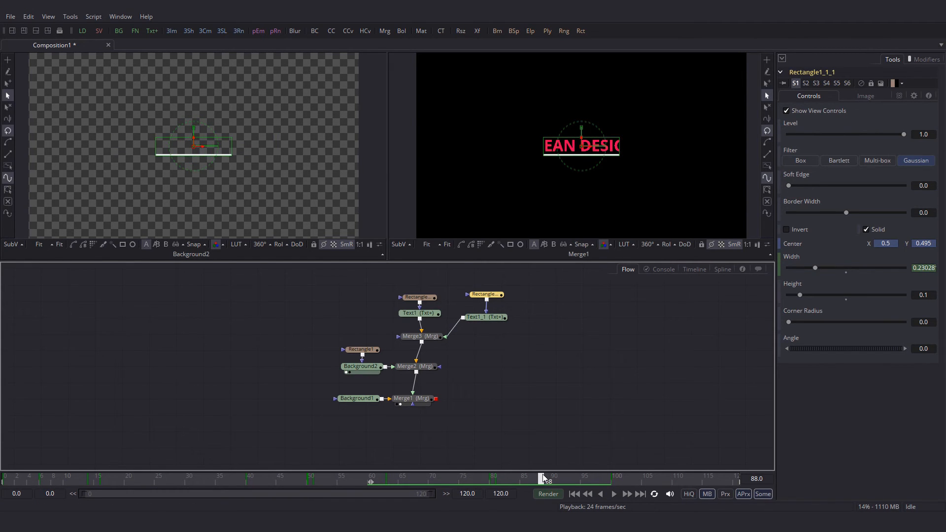
{"action": "left_click", "coordinate": [721, 269]}
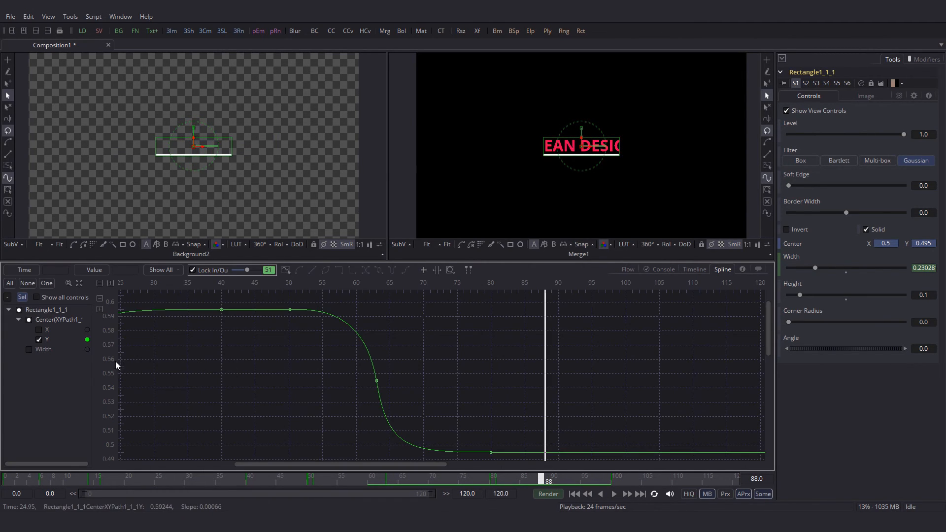
{"action": "left_click", "coordinate": [29, 349]}
{"action": "left_click", "coordinate": [40, 339]}
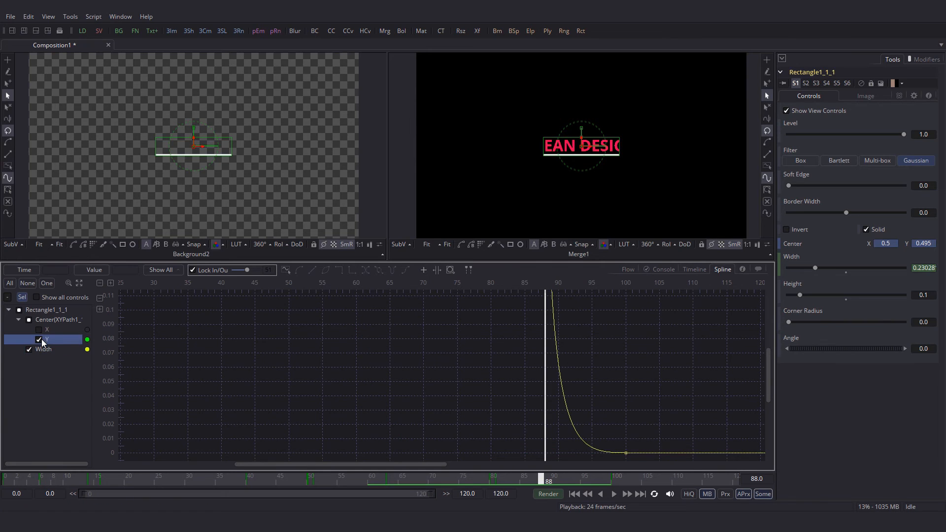
{"action": "left_click", "coordinate": [78, 284]}
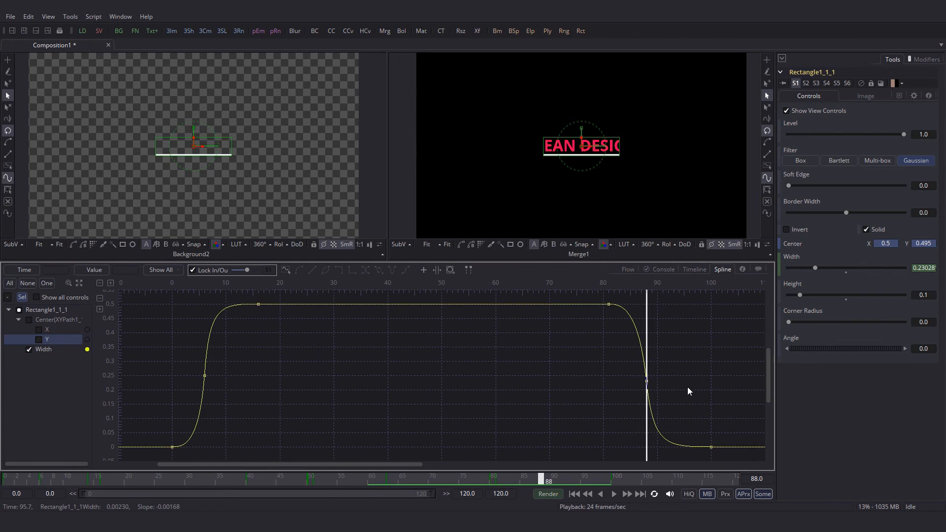
Shift the three closing Width keyframes of Rectangle1_1_1 two frames earlier, to frames 79, 86 and 98.
{"action": "left_click_drag", "start_coordinate": [623, 316], "coordinate": [732, 454]}
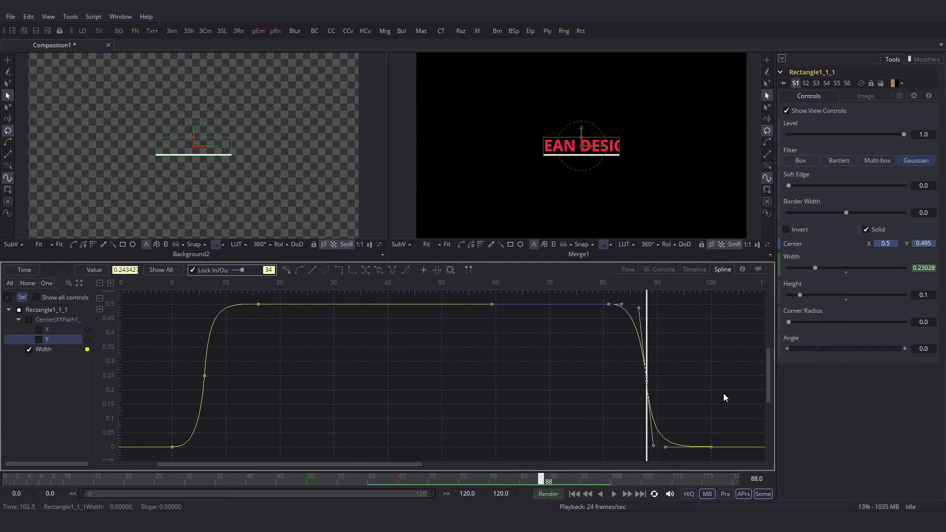
{"action": "key", "text": "Left"}
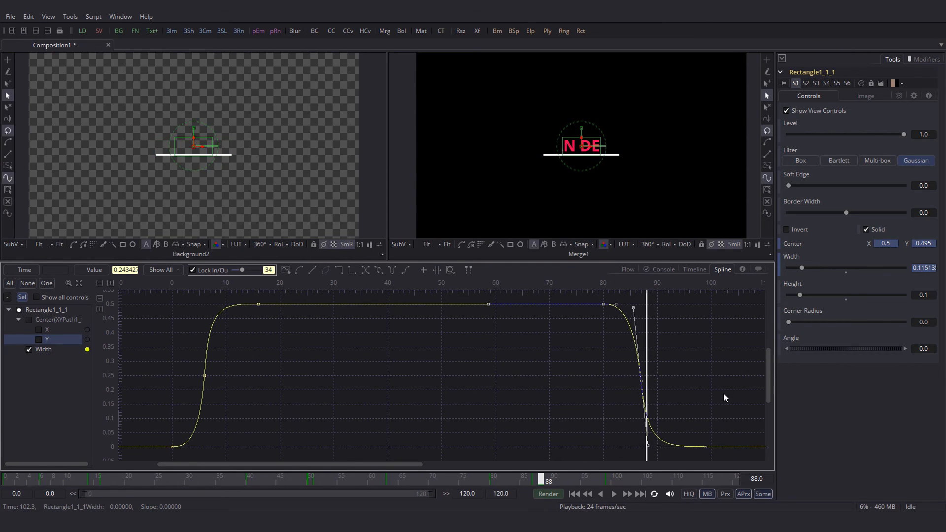
{"action": "key", "text": "Left"}
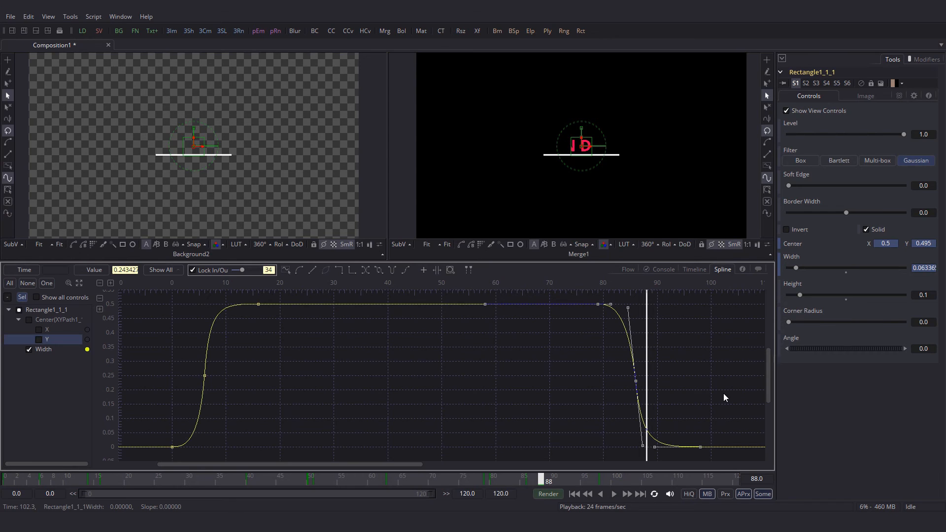
Return to the node flow and play the closing part of the animation to check how CLEAN DESIGN disappears with the line.
{"action": "left_click", "coordinate": [626, 269]}
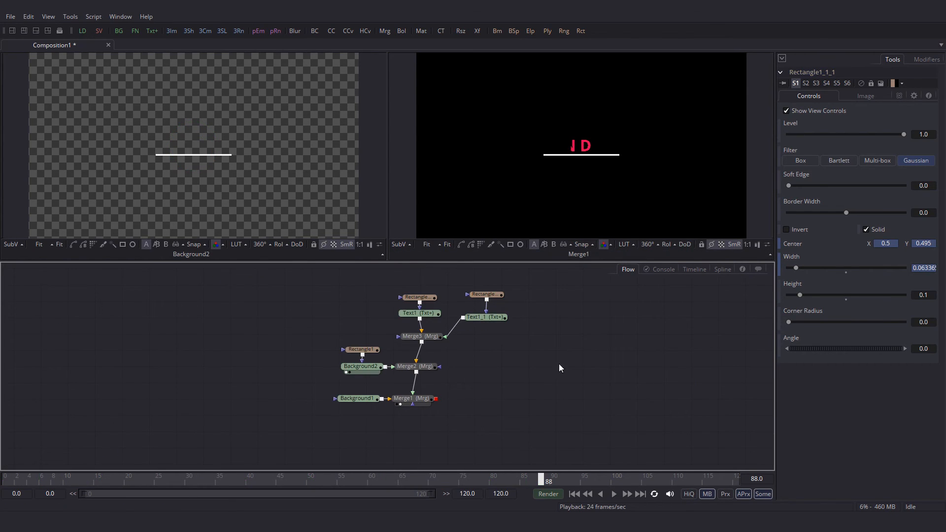
{"action": "left_click", "coordinate": [614, 493]}
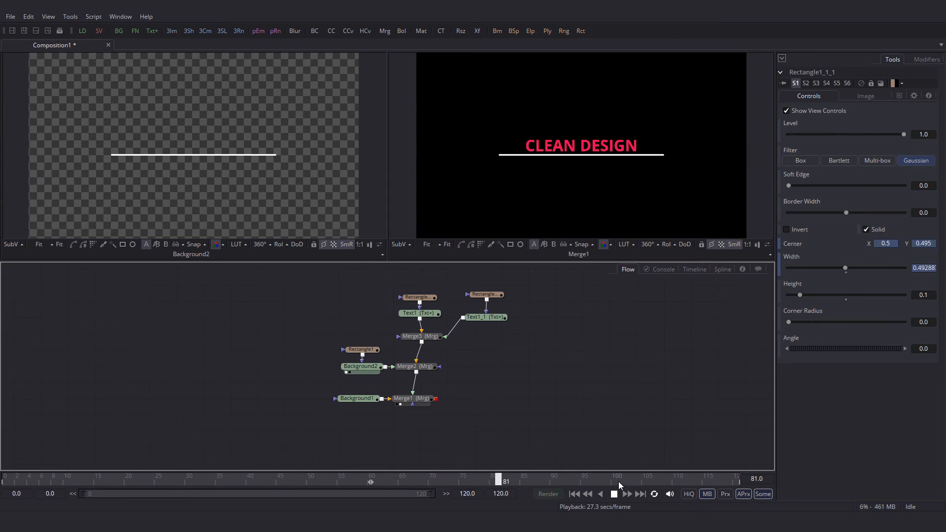
{"action": "left_click", "coordinate": [460, 478]}
{"action": "left_click", "coordinate": [464, 477]}
{"action": "left_click", "coordinate": [613, 494]}
Shift the closing Width keyframes of Rectangle1_1_1 one more frame earlier, to frames 78, 85 and 97.
{"action": "left_click", "coordinate": [487, 296]}
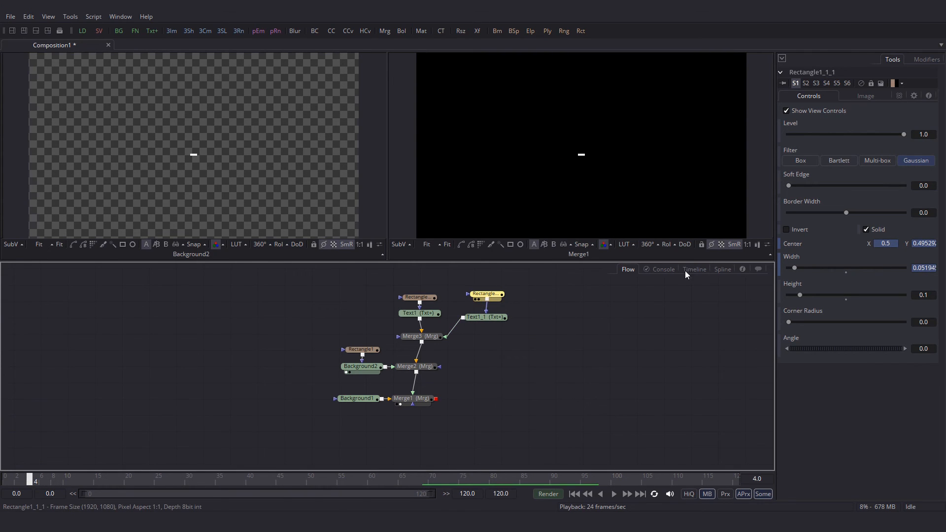
{"action": "left_click", "coordinate": [723, 269]}
{"action": "key", "text": "Left"}
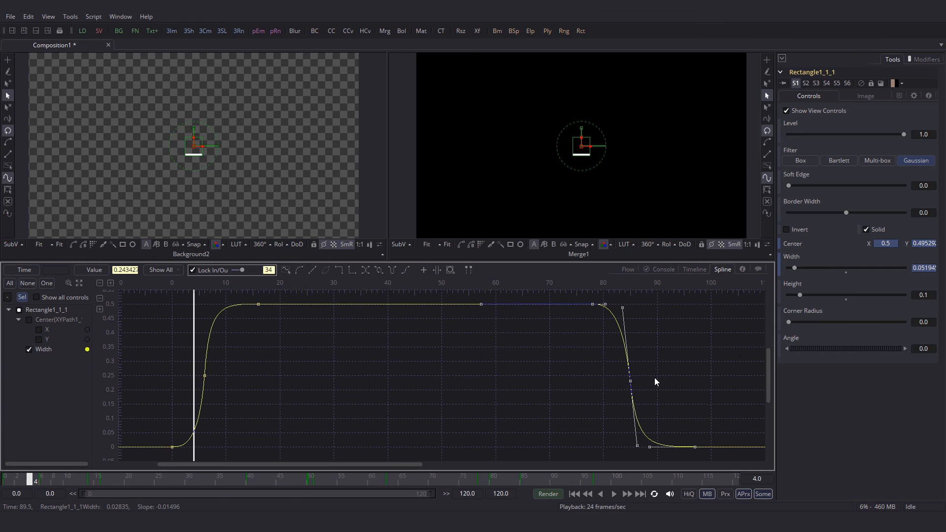
Return to the node flow, replay the closing part, and play the whole animation from frame 0 in an enlarged Merge1 view.
{"action": "left_click", "coordinate": [628, 269]}
{"action": "left_click", "coordinate": [389, 480]}
{"action": "left_click", "coordinate": [611, 494]}
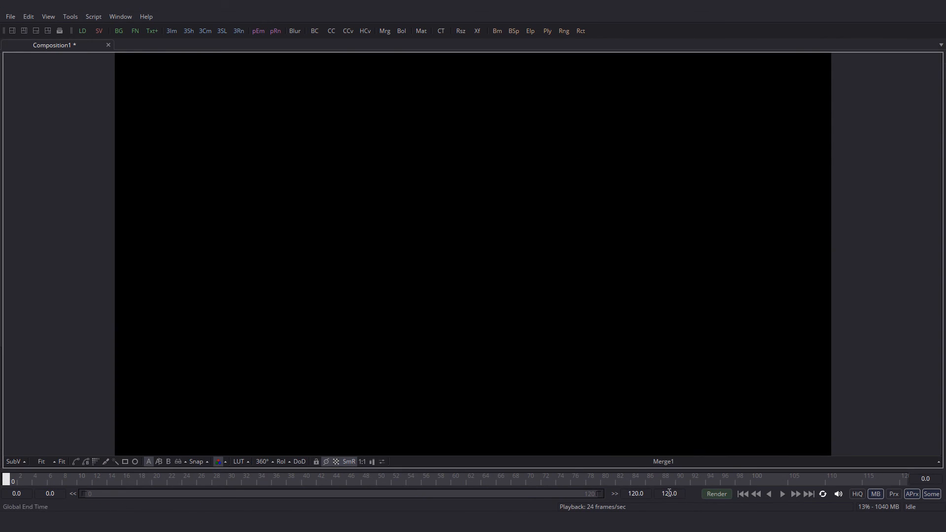
{"action": "left_click", "coordinate": [782, 494]}
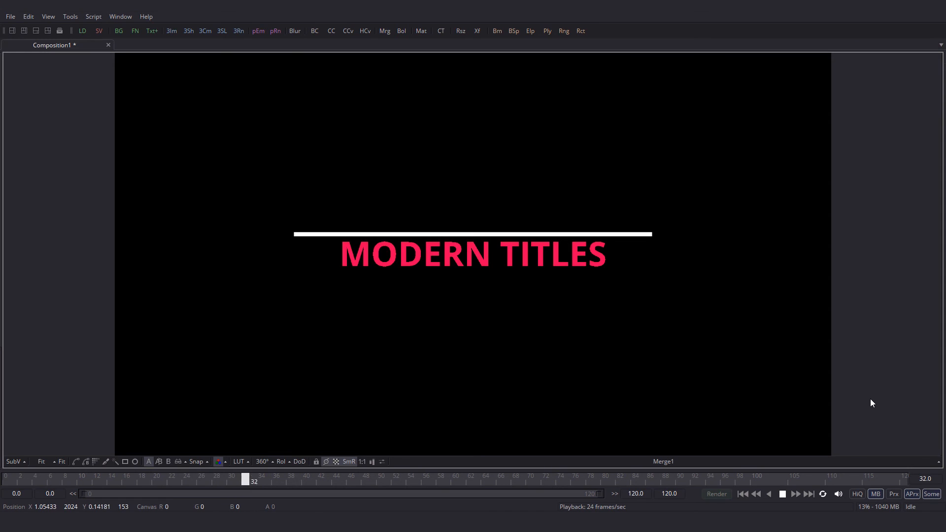